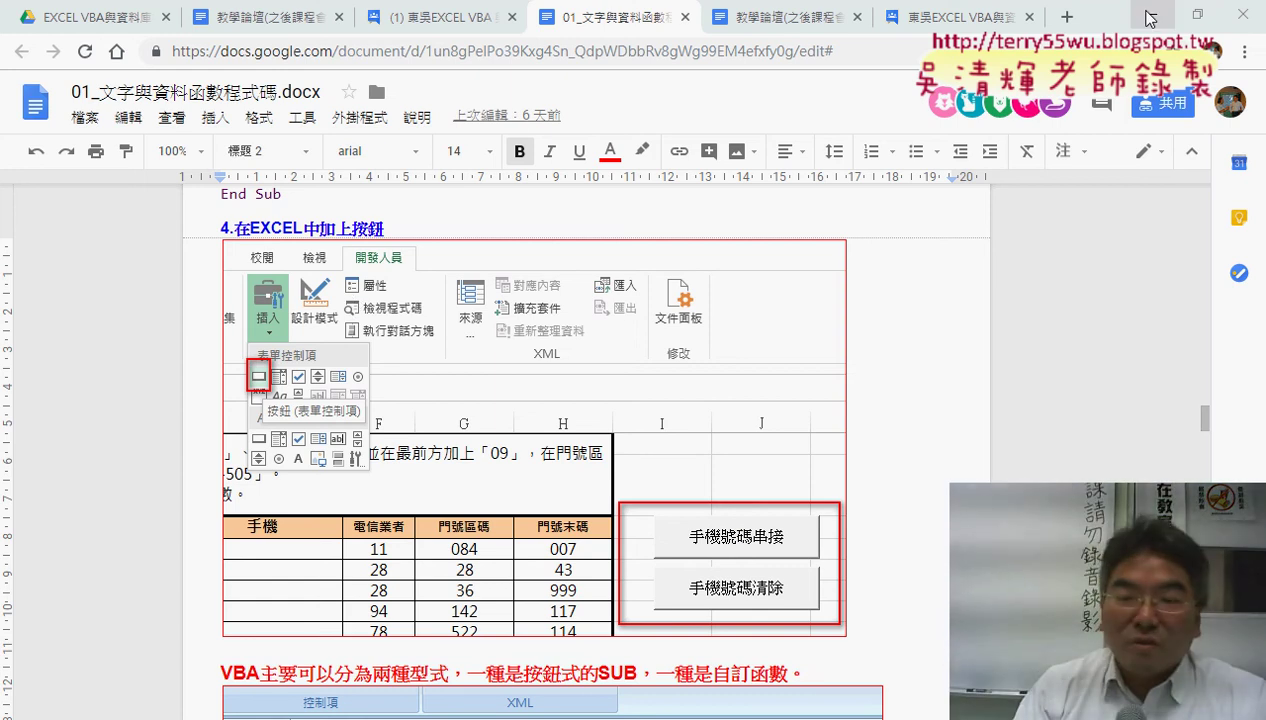
Step: Minimize the Chrome window to bring the Excel workbook 01文字與資料函數.xls into view
left_click(1150, 18)
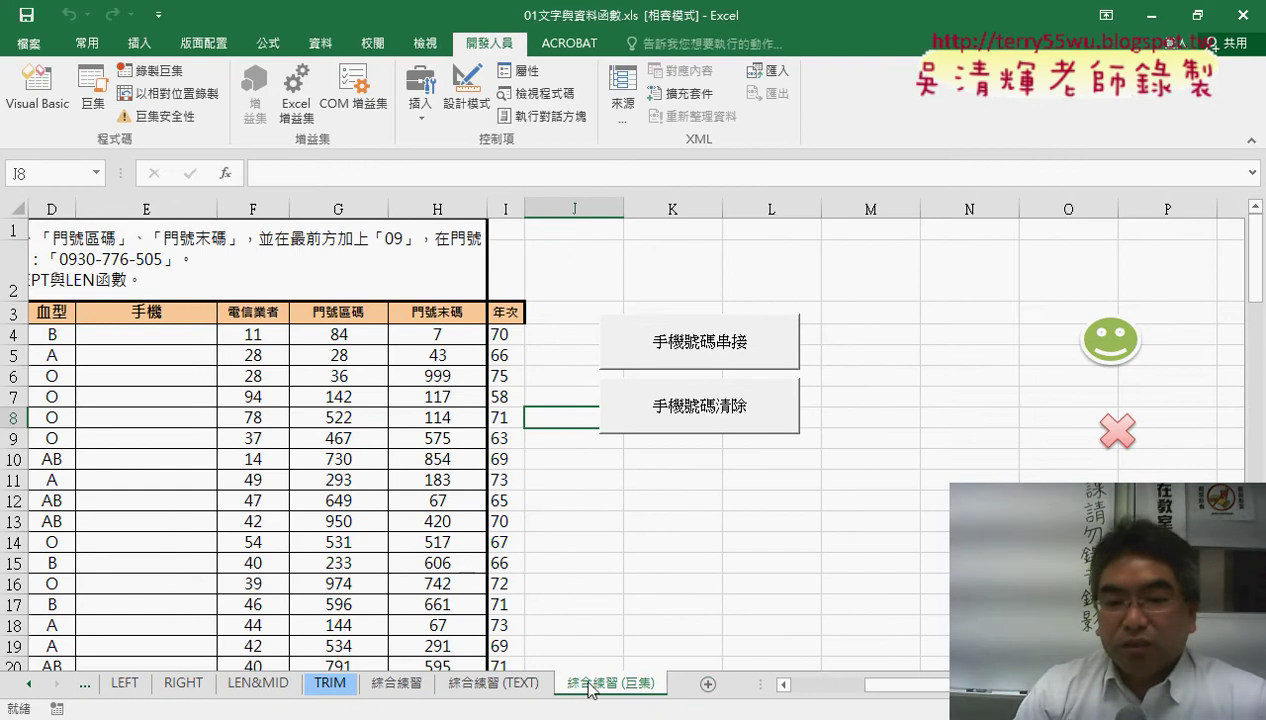
Step: Copy the 綜合練習 (巨集) sheet, placing the copy right after the original
left_click(480, 685)
left_click(610, 684)
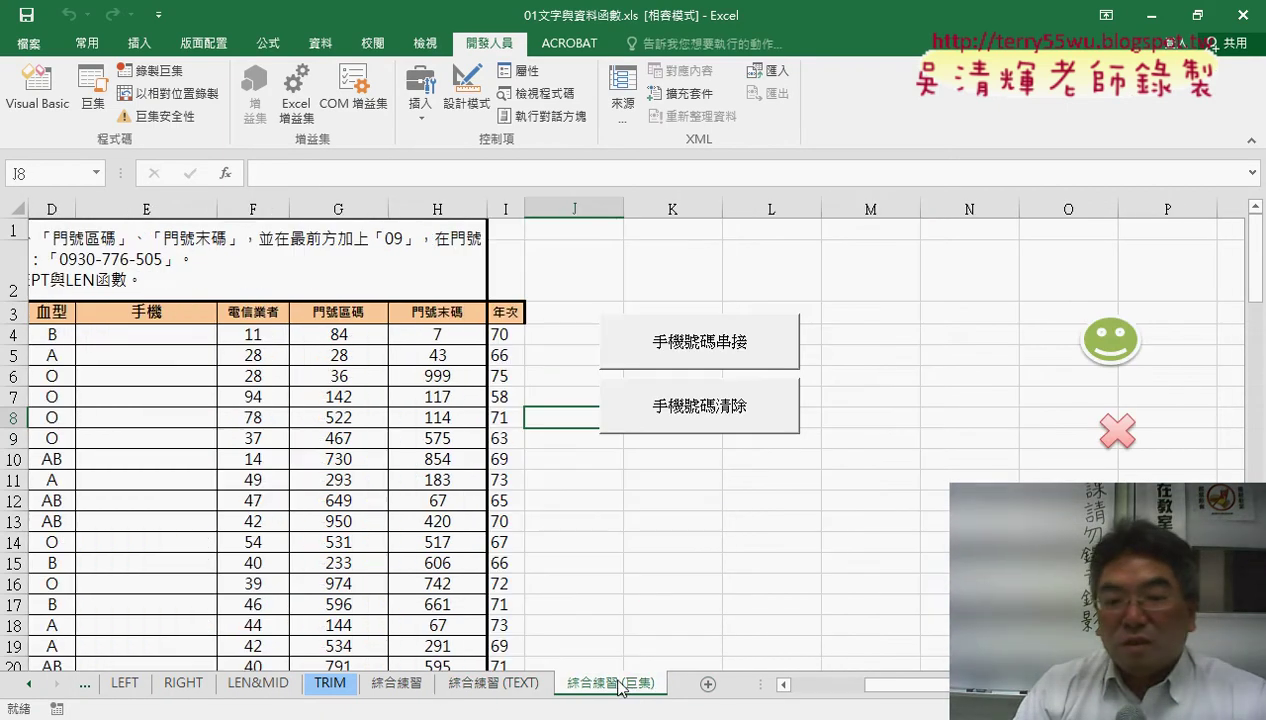
left_click_drag(647, 685, 710, 672)
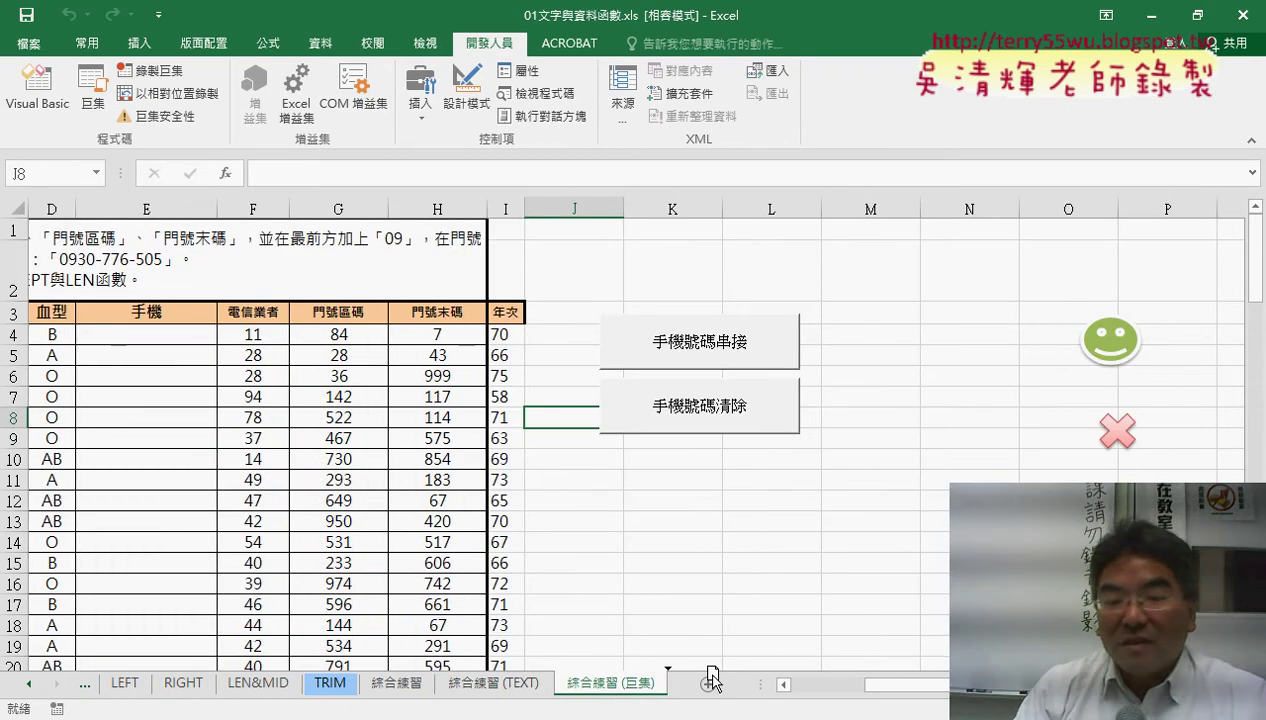
left_click_drag(712, 678, 716, 680)
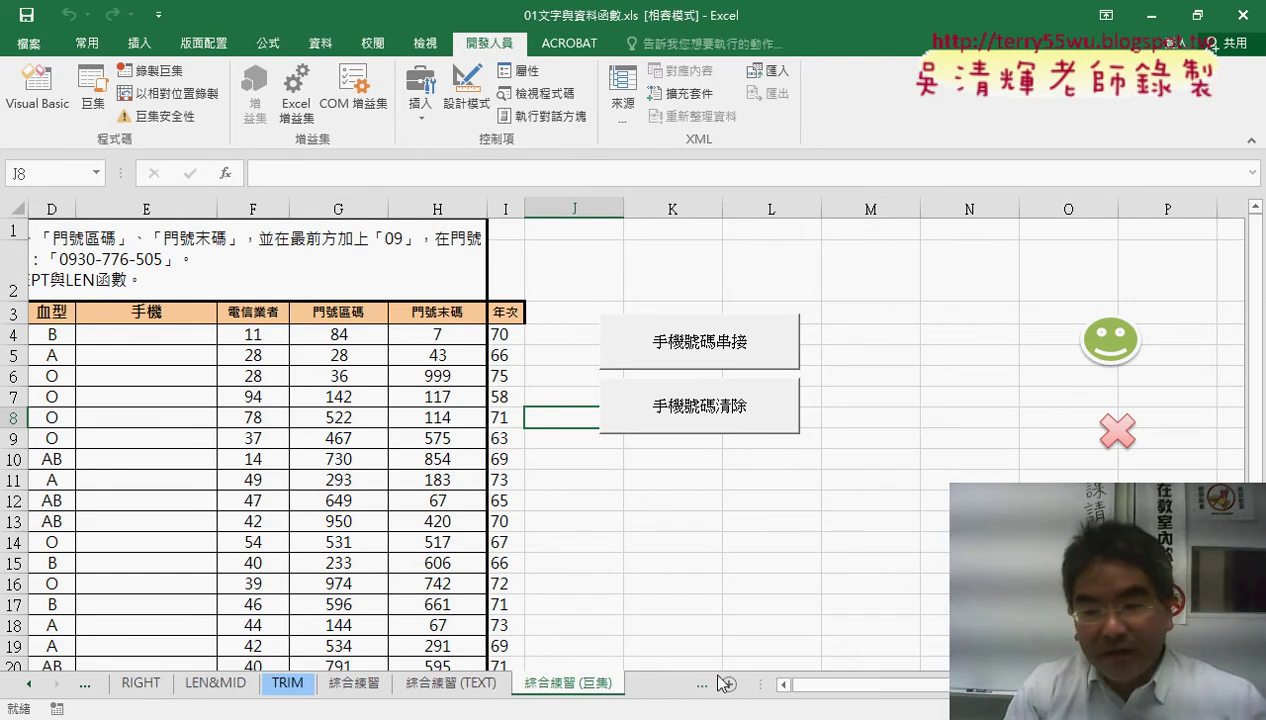
Step: Rename the copied sheet to 綜合練習 (VBA)
left_click(626, 681)
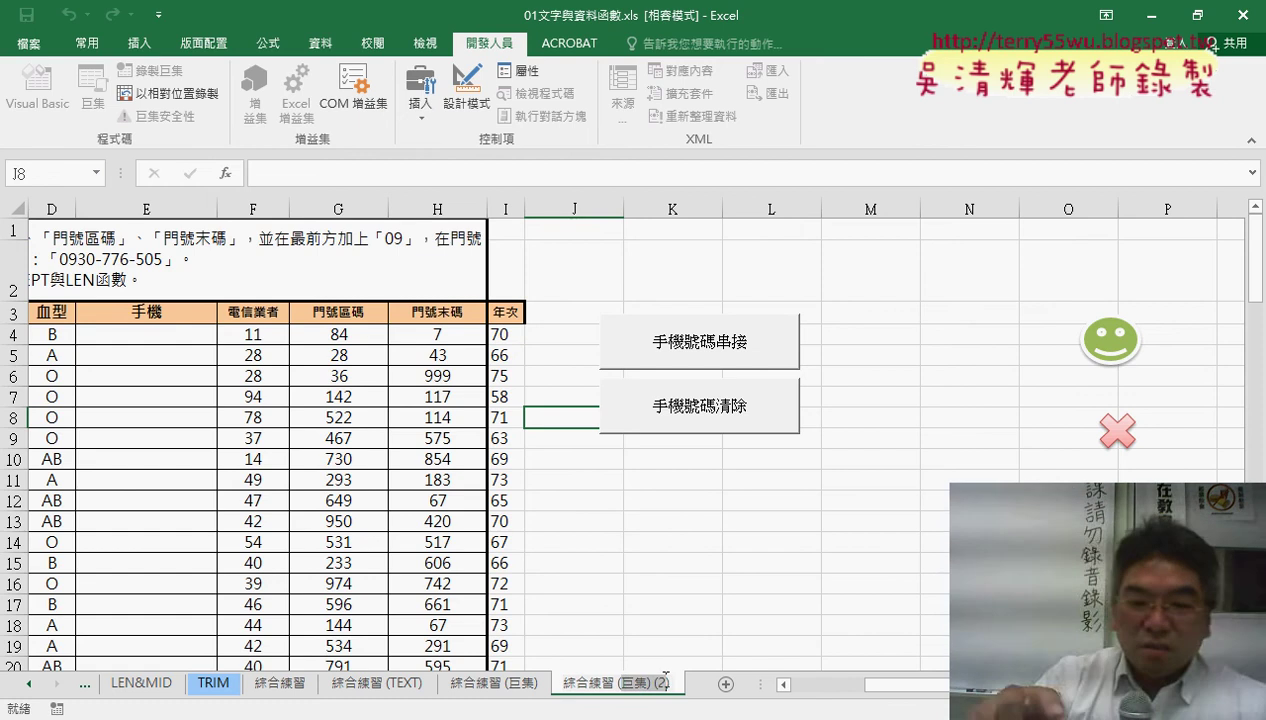
key("BackSpace")
key("BackSpace")
key("BackSpace")
type("VB")
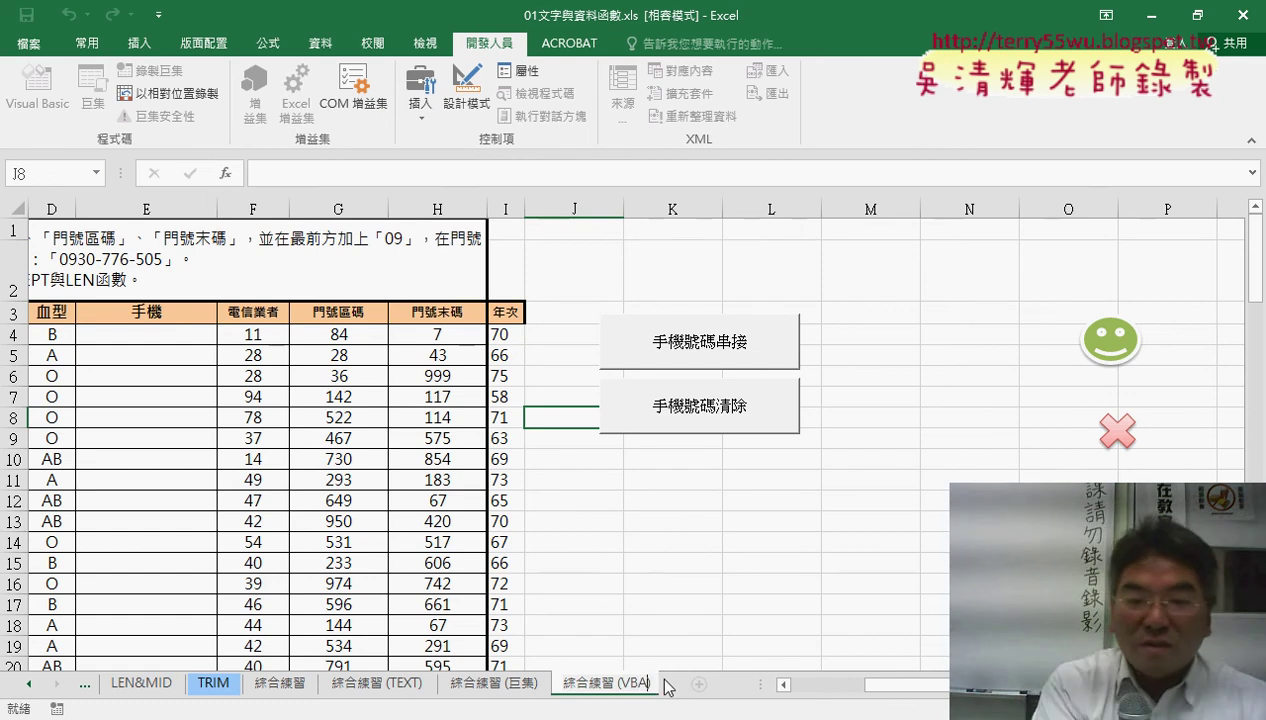
type("A")
key("Return")
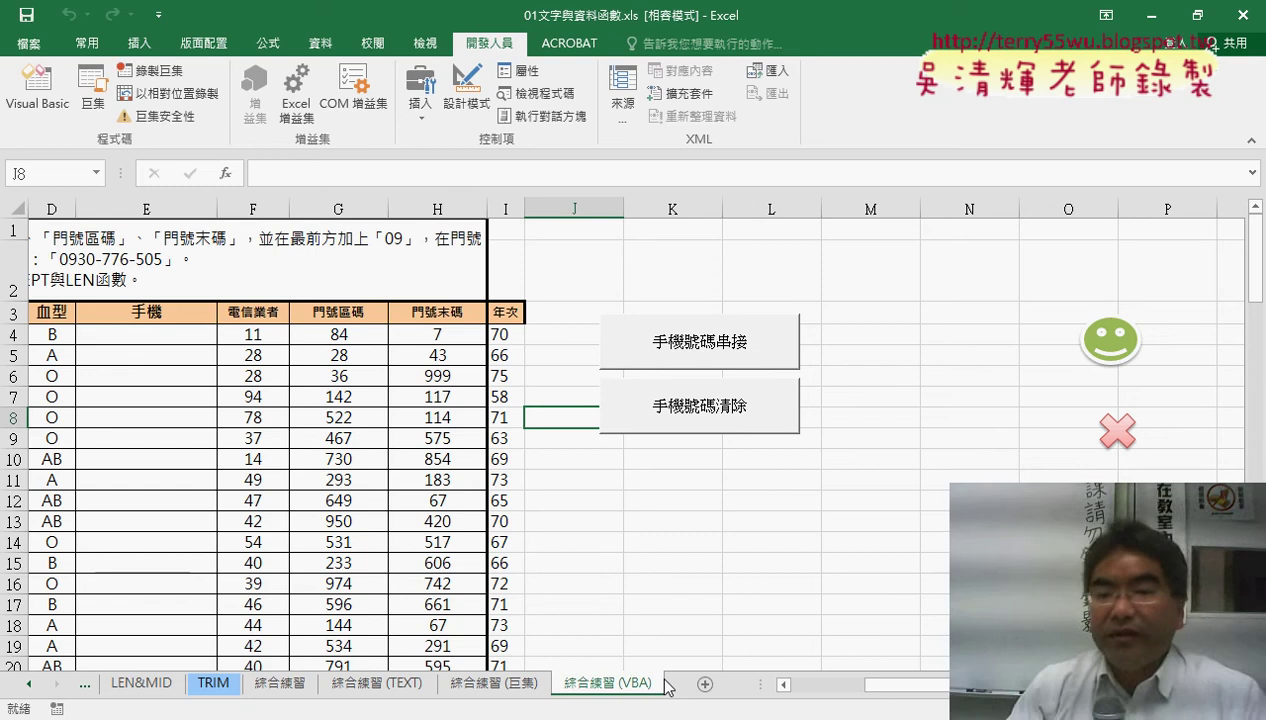
left_click(742, 518)
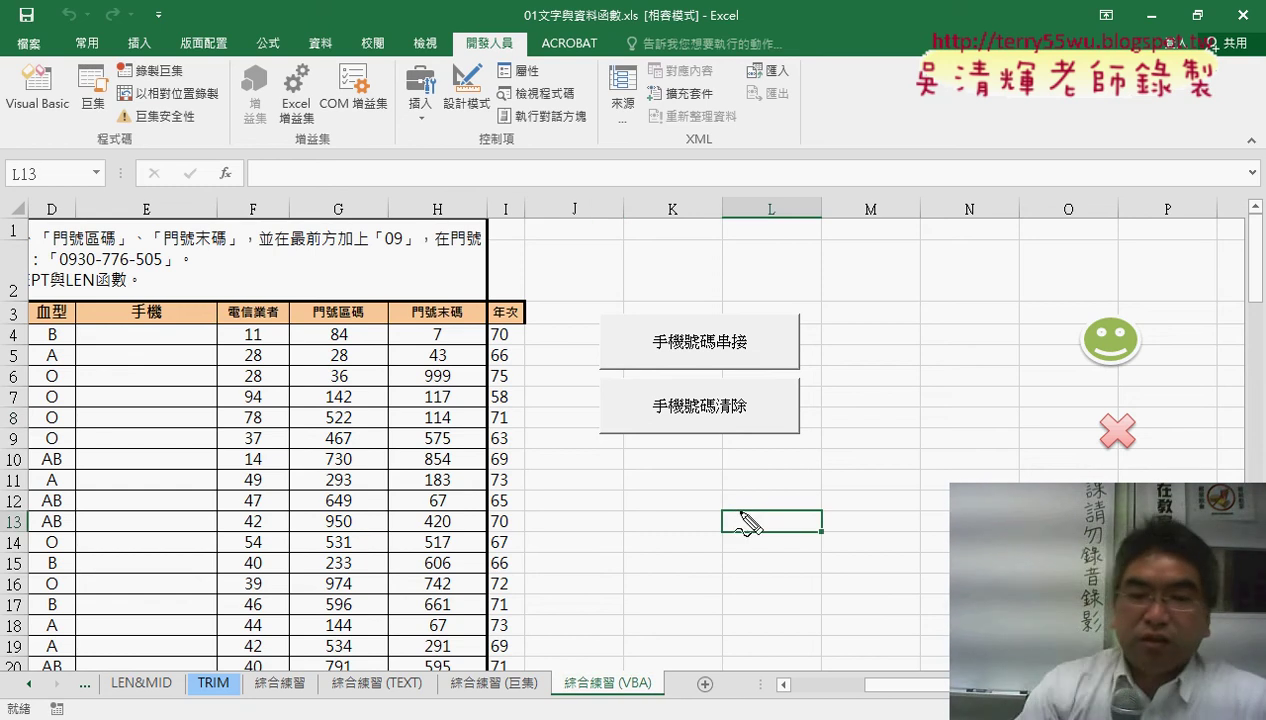
mouse_move(652, 477)
left_mouse_down()
mouse_move(812, 314)
mouse_move(640, 495)
left_mouse_up()
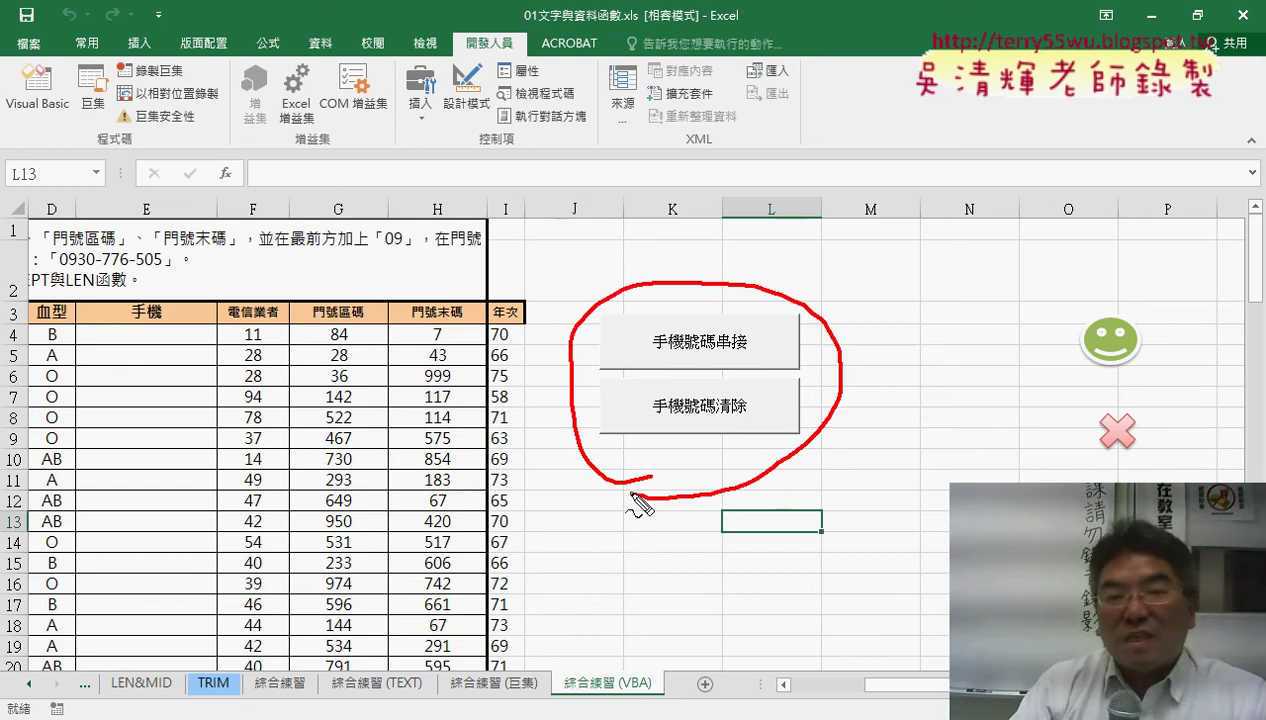
left_click_drag(232, 140, 238, 212)
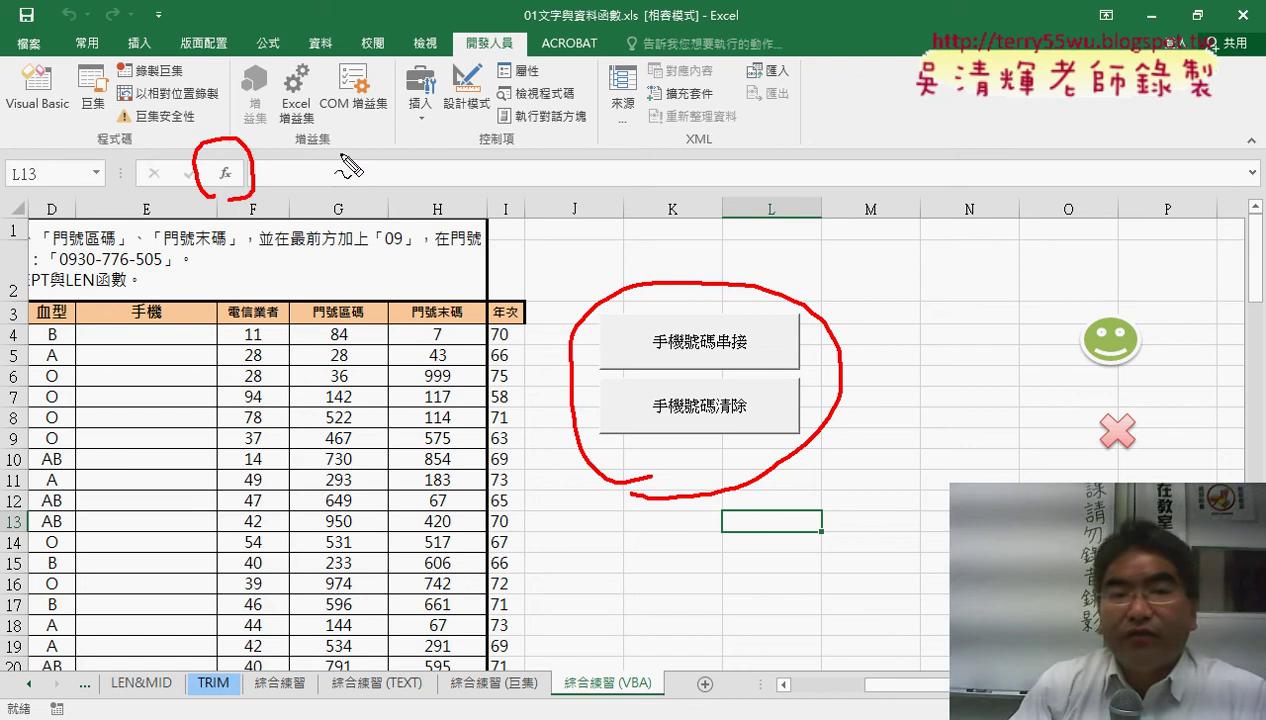
mouse_move(366, 148)
left_mouse_down()
mouse_move(252, 168)
mouse_move(290, 181)
left_mouse_up()
left_click_drag(933, 230, 843, 322)
left_click_drag(855, 278, 905, 325)
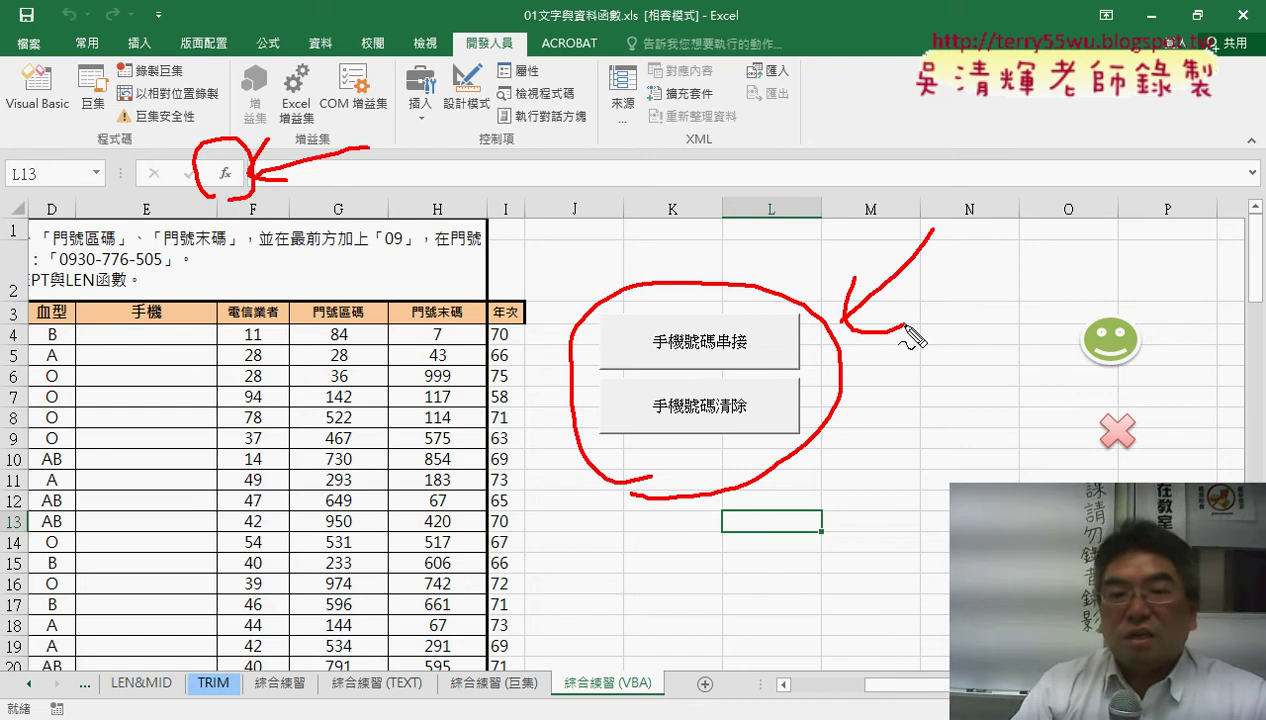
mouse_move(822, 192)
left_mouse_down()
mouse_move(807, 252)
mouse_move(838, 264)
left_mouse_up()
mouse_move(299, 77)
left_mouse_down()
mouse_move(330, 121)
mouse_move(358, 117)
left_mouse_up()
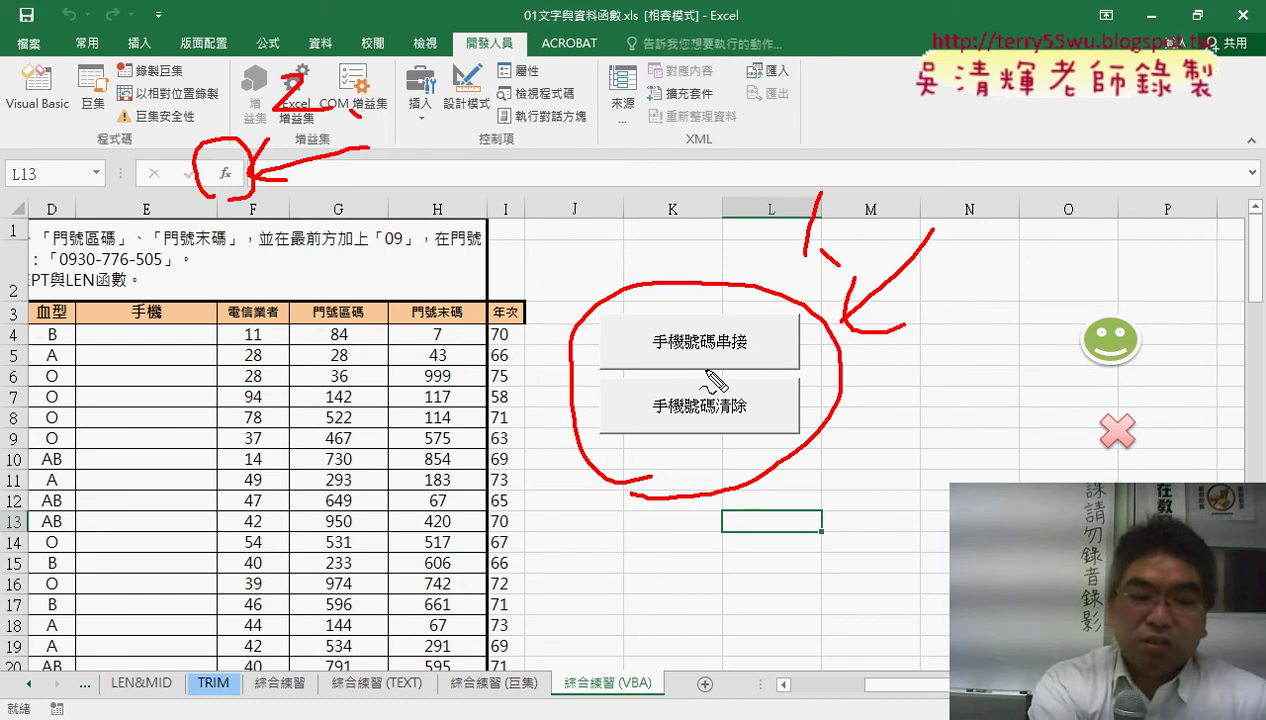
key("Escape")
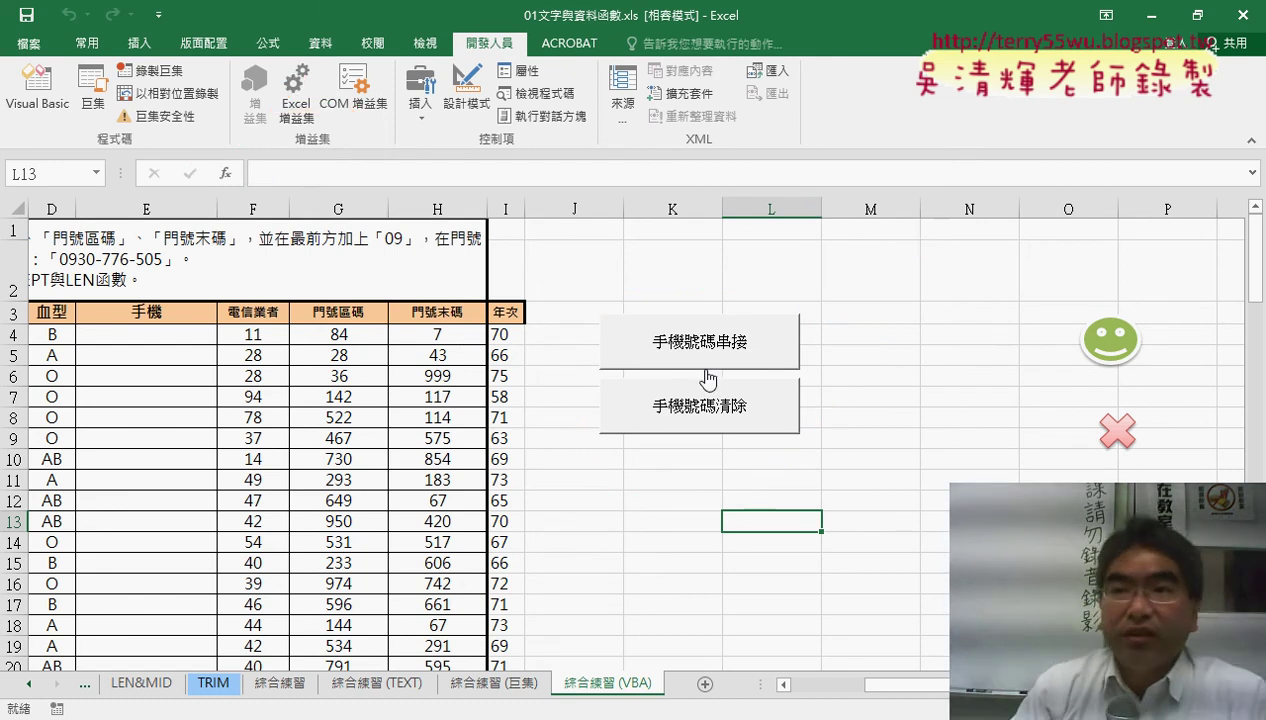
Step: Open the Visual Basic editor and review Module1's recorded 手機號碼 macros
left_click(55, 93)
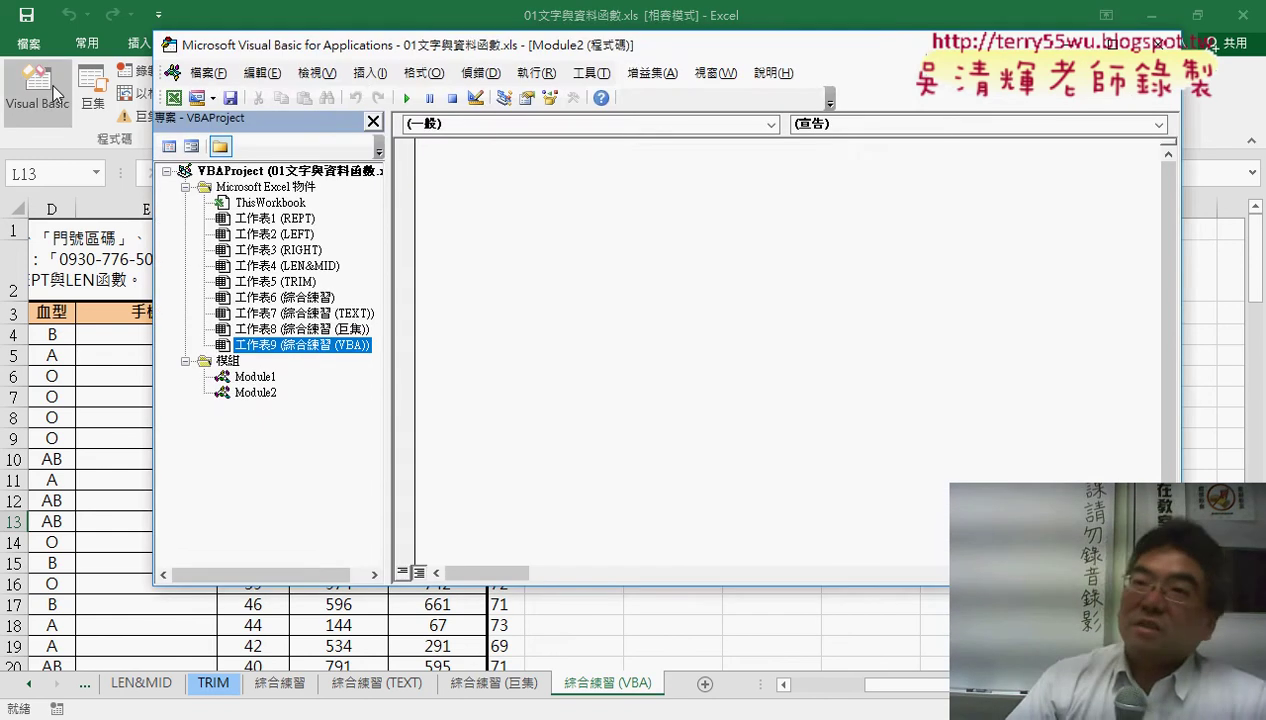
left_click(246, 394)
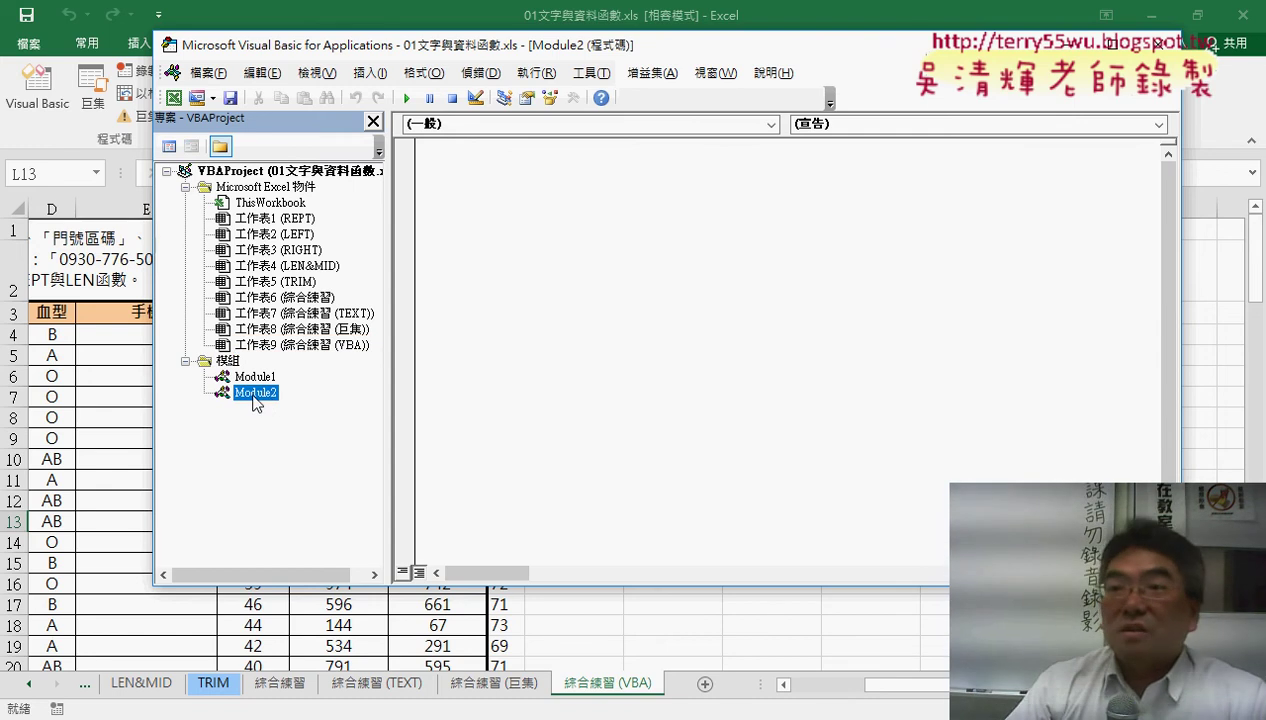
double_click(255, 377)
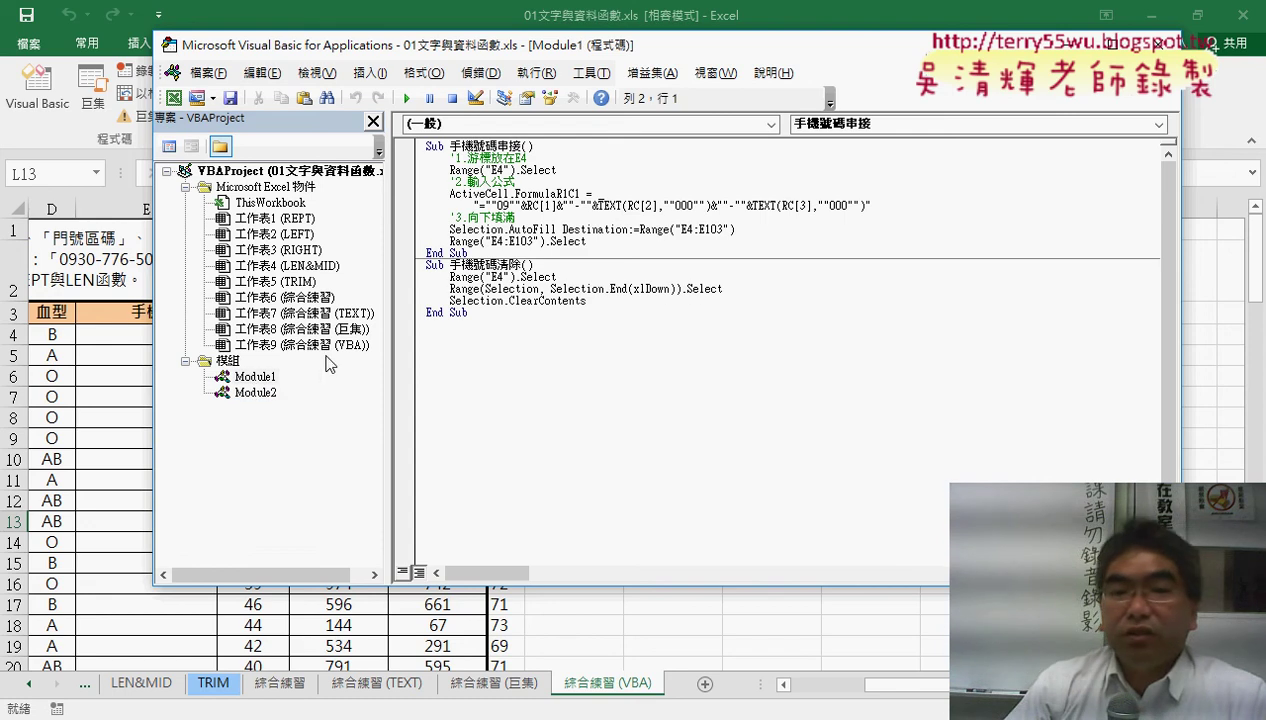
left_click(1176, 90)
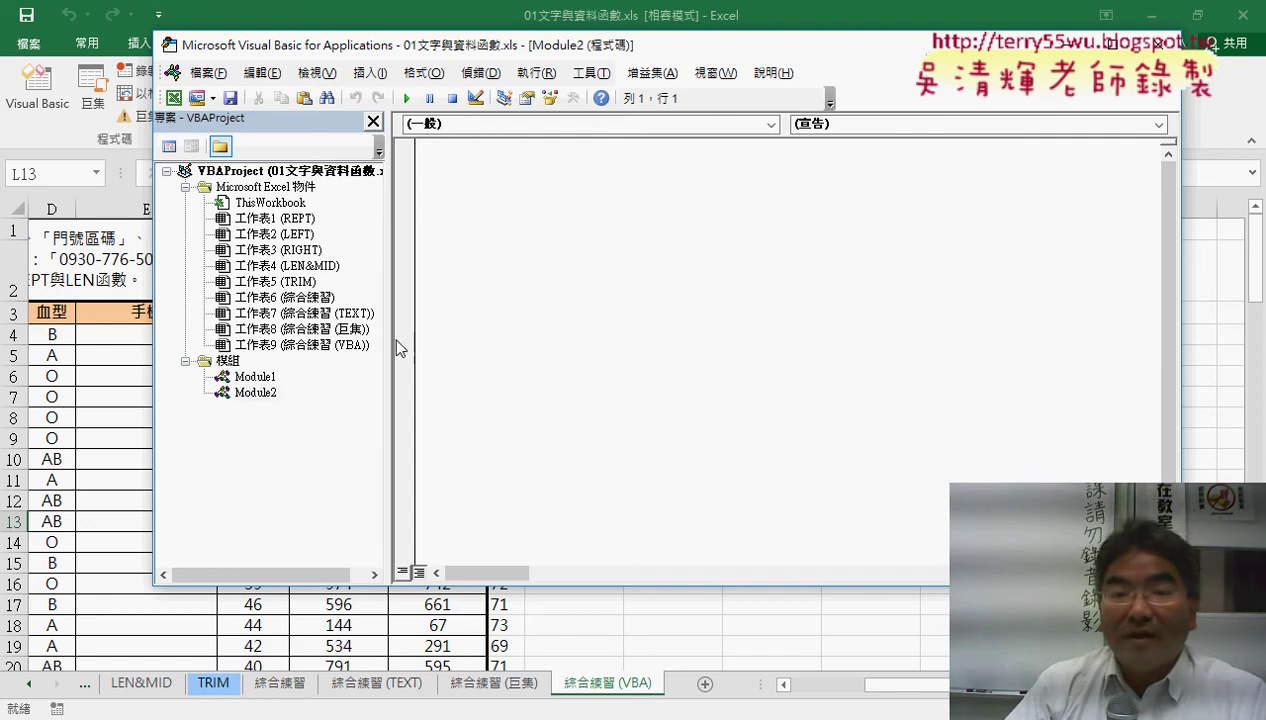
Step: Return to the empty Module2 and narrow the Project pane to widen the code area
left_click(272, 393)
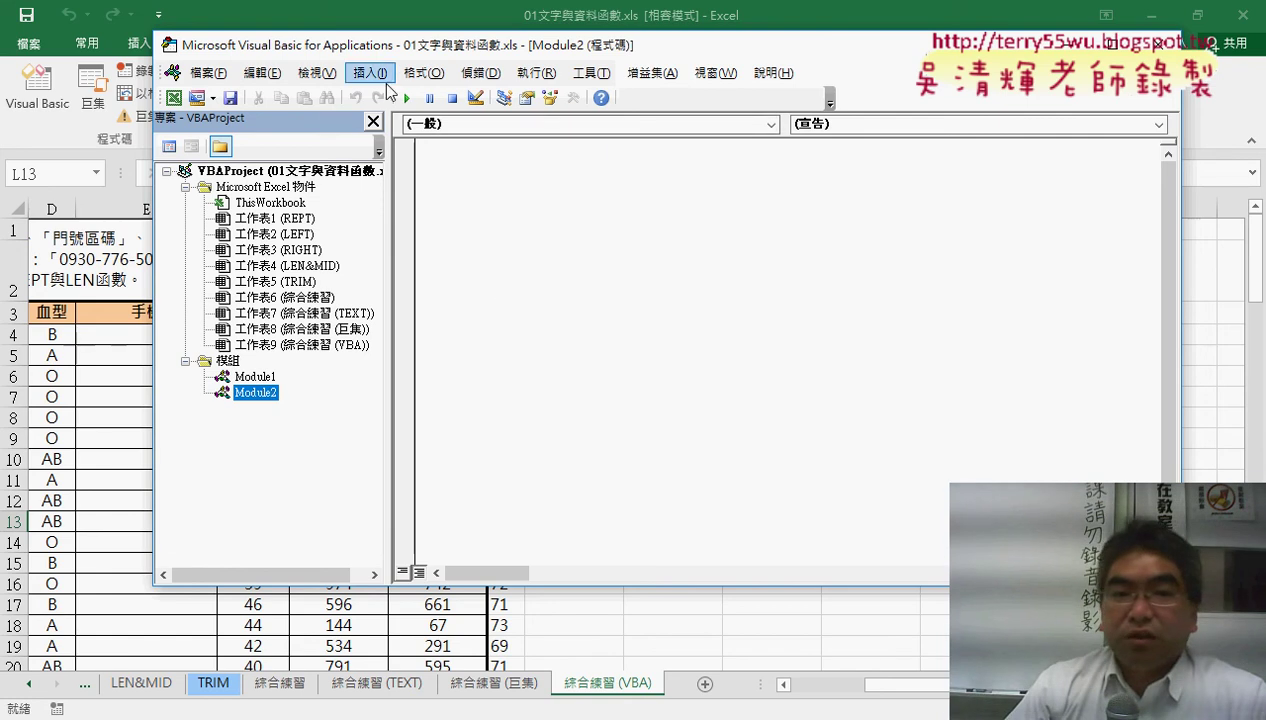
left_click_drag(388, 209, 356, 209)
left_click(434, 163)
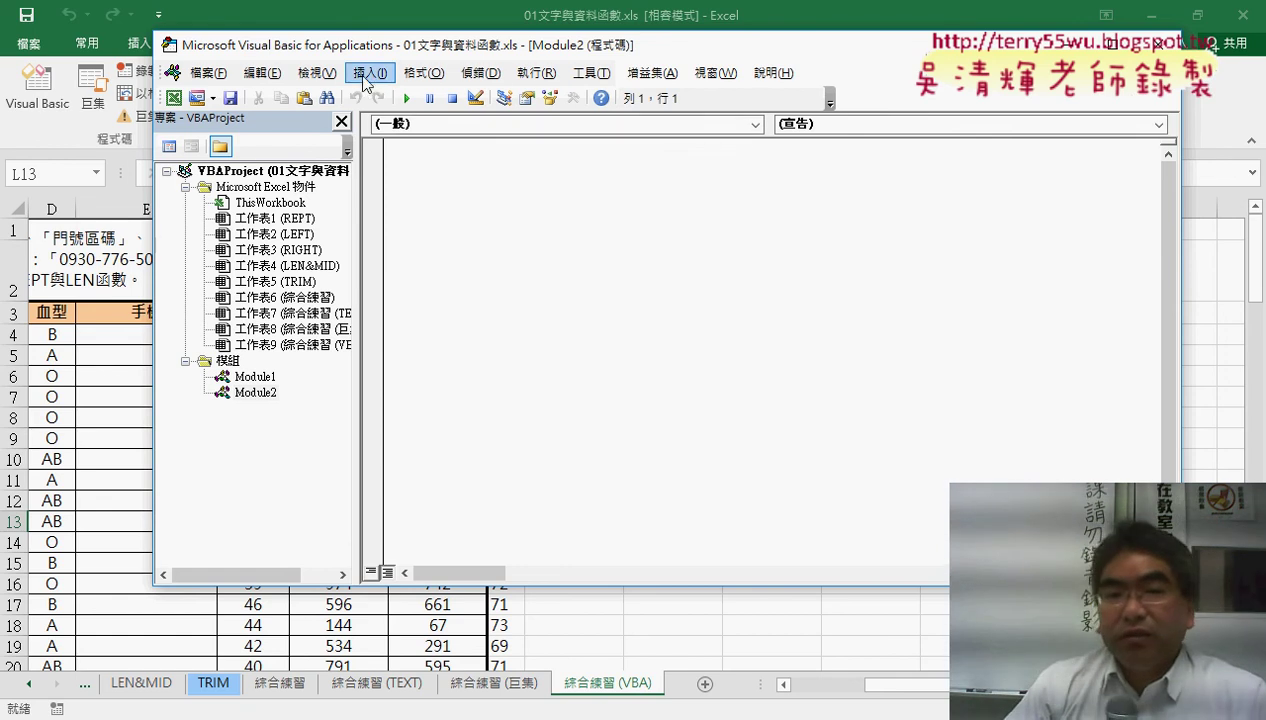
left_click(365, 76)
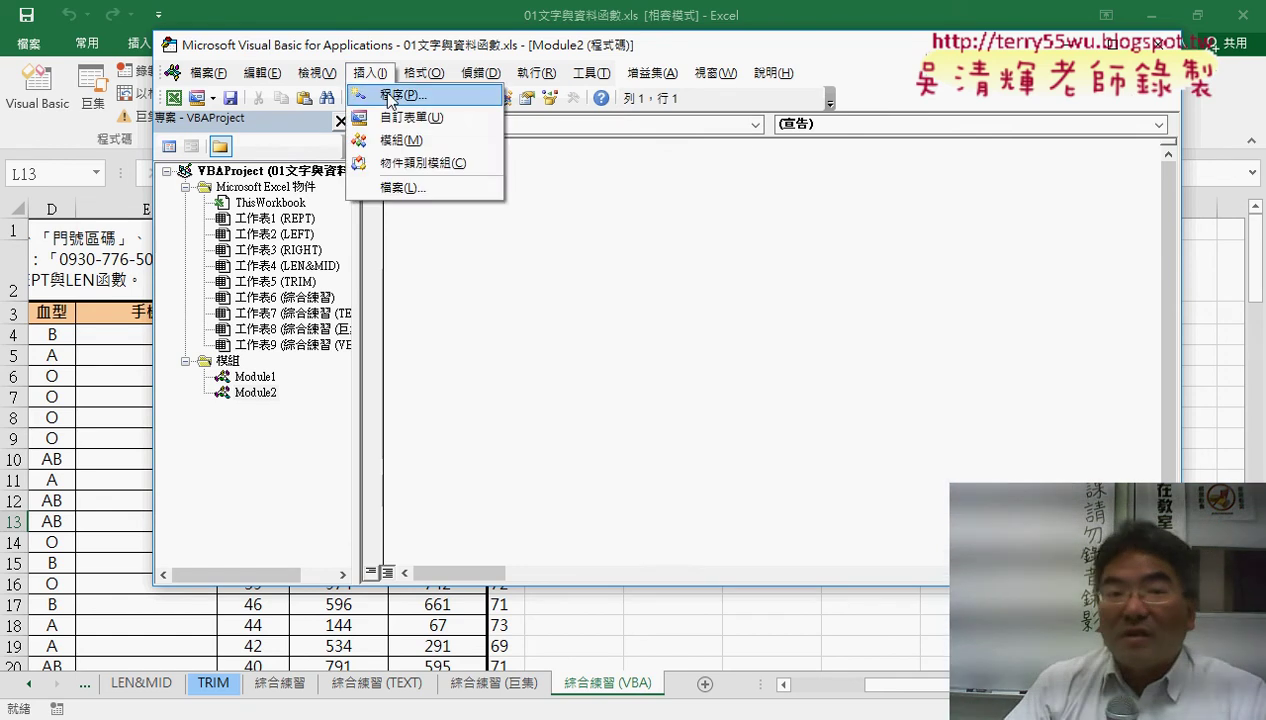
Step: Start a new procedure and enter the name 門號_公式
left_click(402, 97)
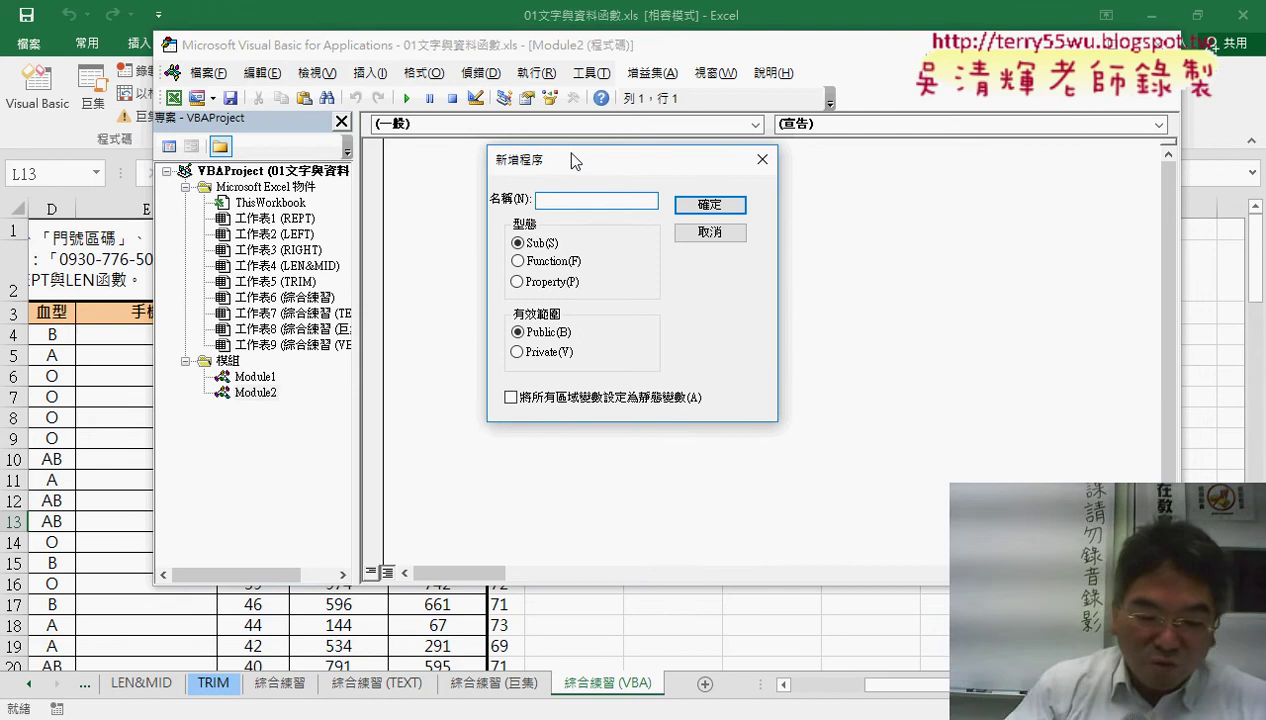
type("門")
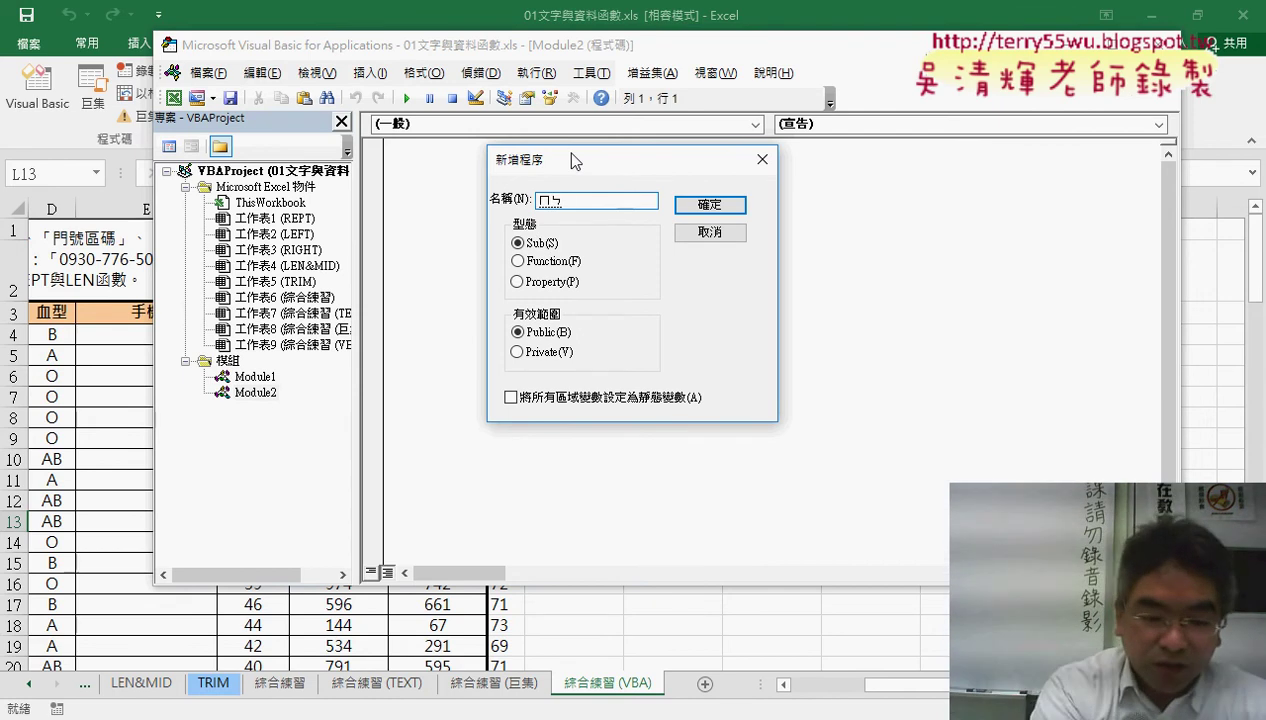
type("號")
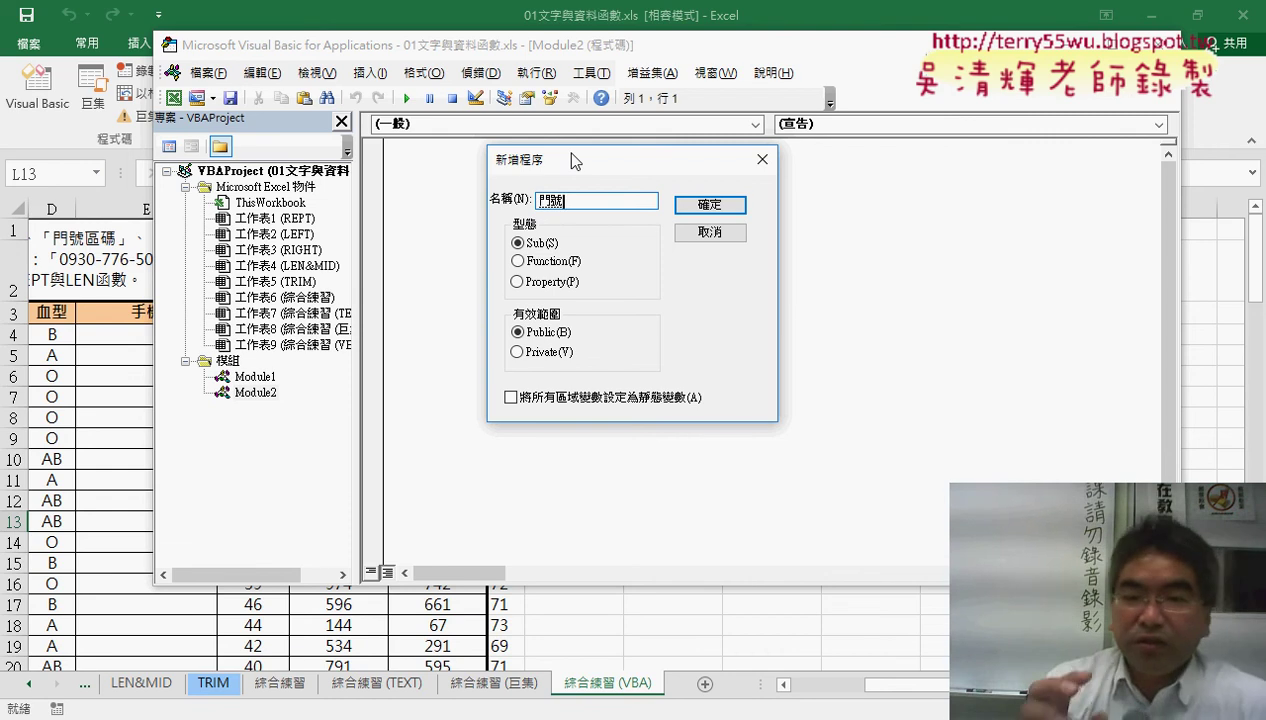
key("Return")
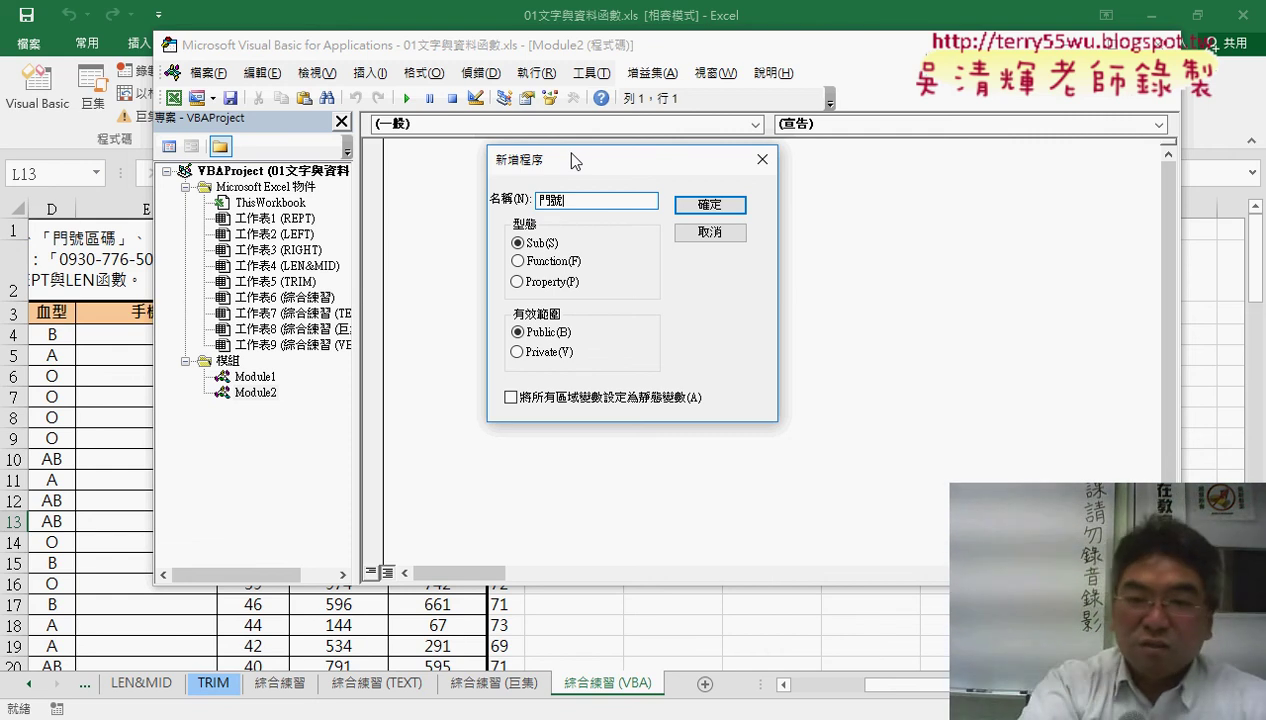
type("_")
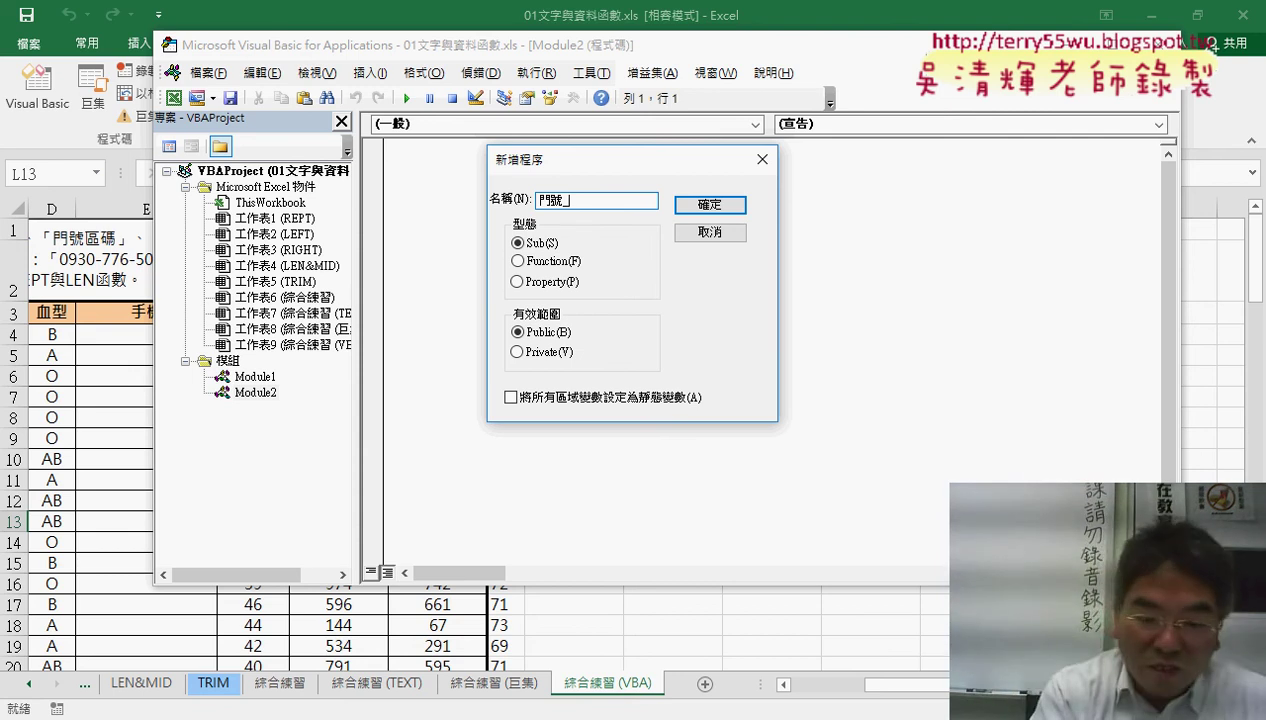
type("ㄍㄨㄥ")
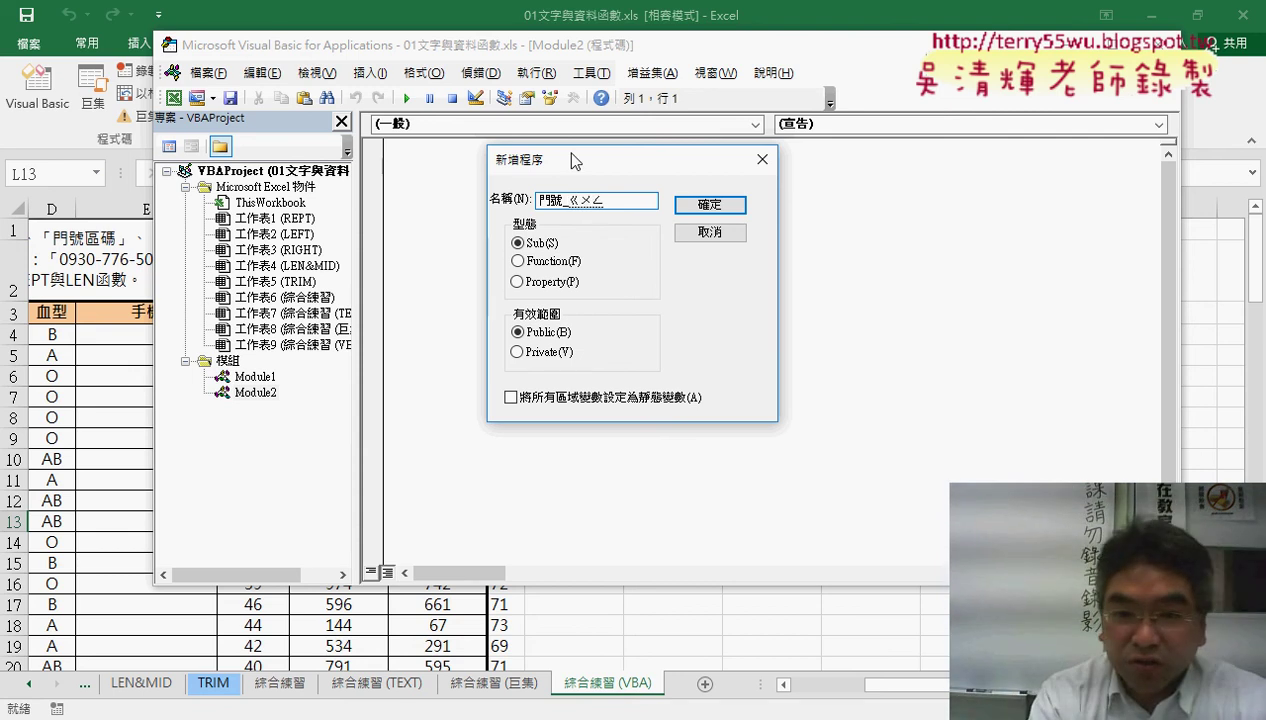
key("space")
type("ㄕˋ")
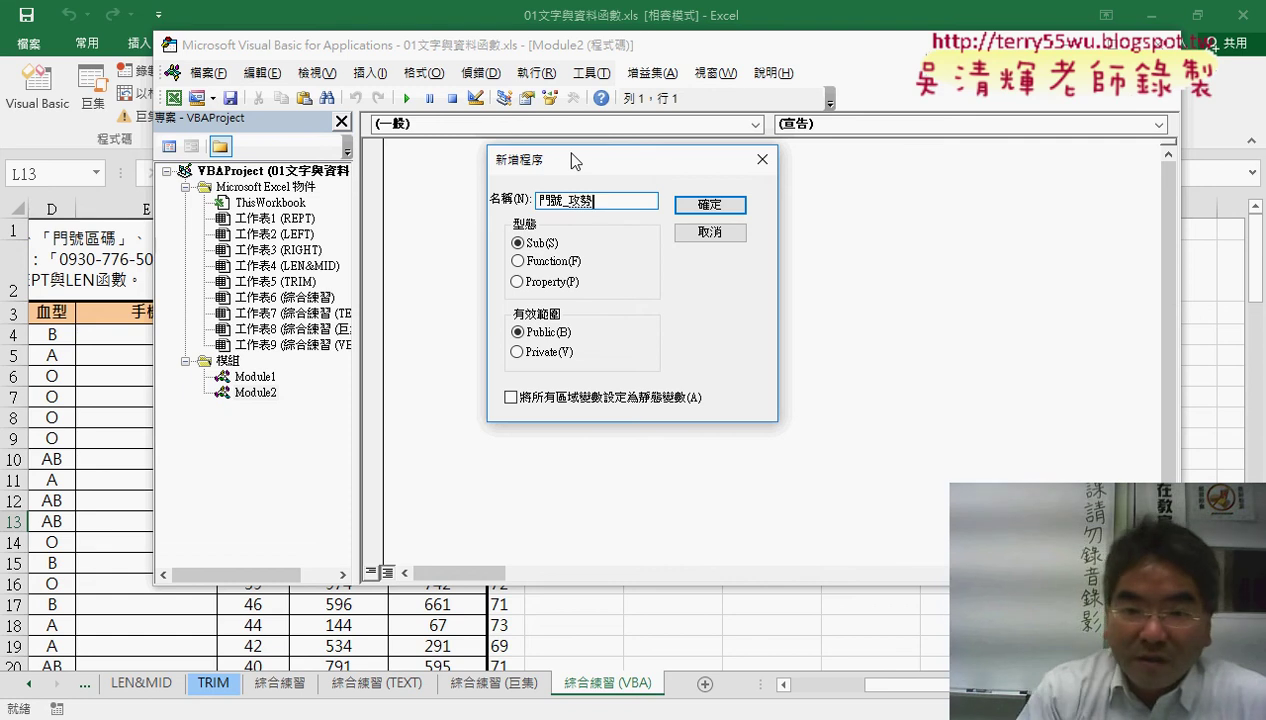
key("Down")
key("Down")
key("Return")
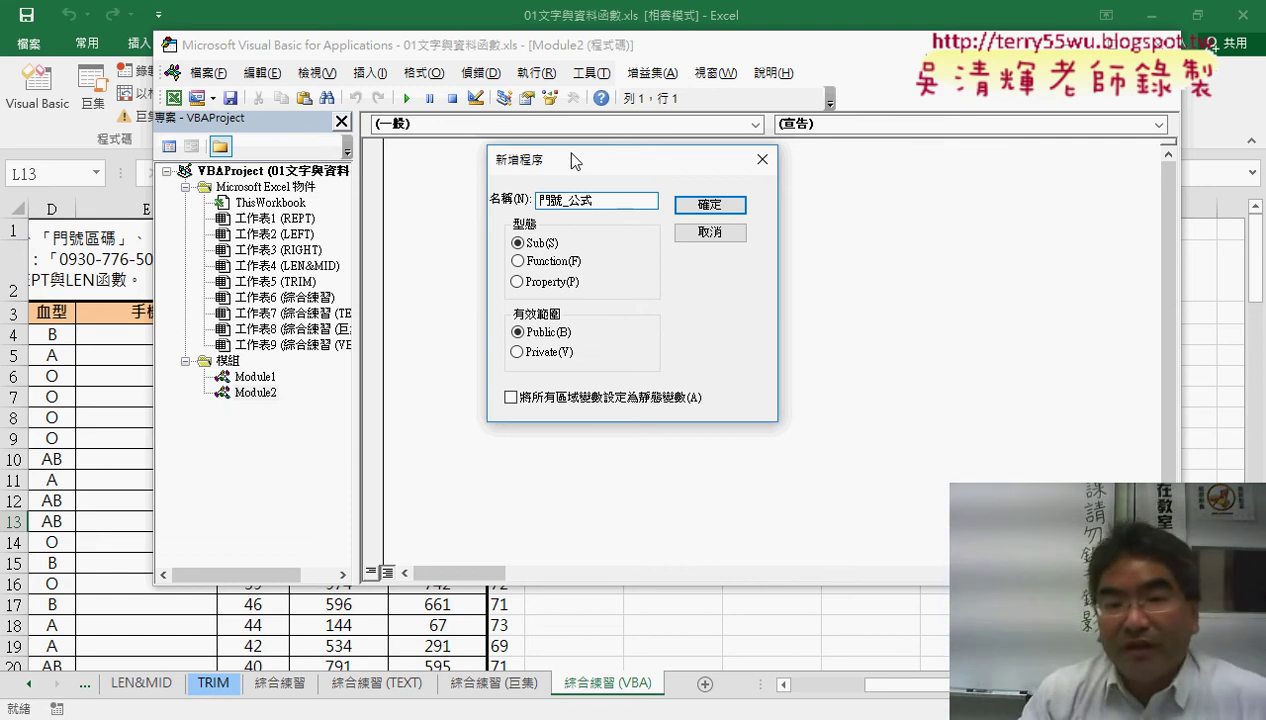
Step: Try naming the procedure '門號 公式' with a space, which is rejected as invalid
left_click_drag(688, 169, 797, 178)
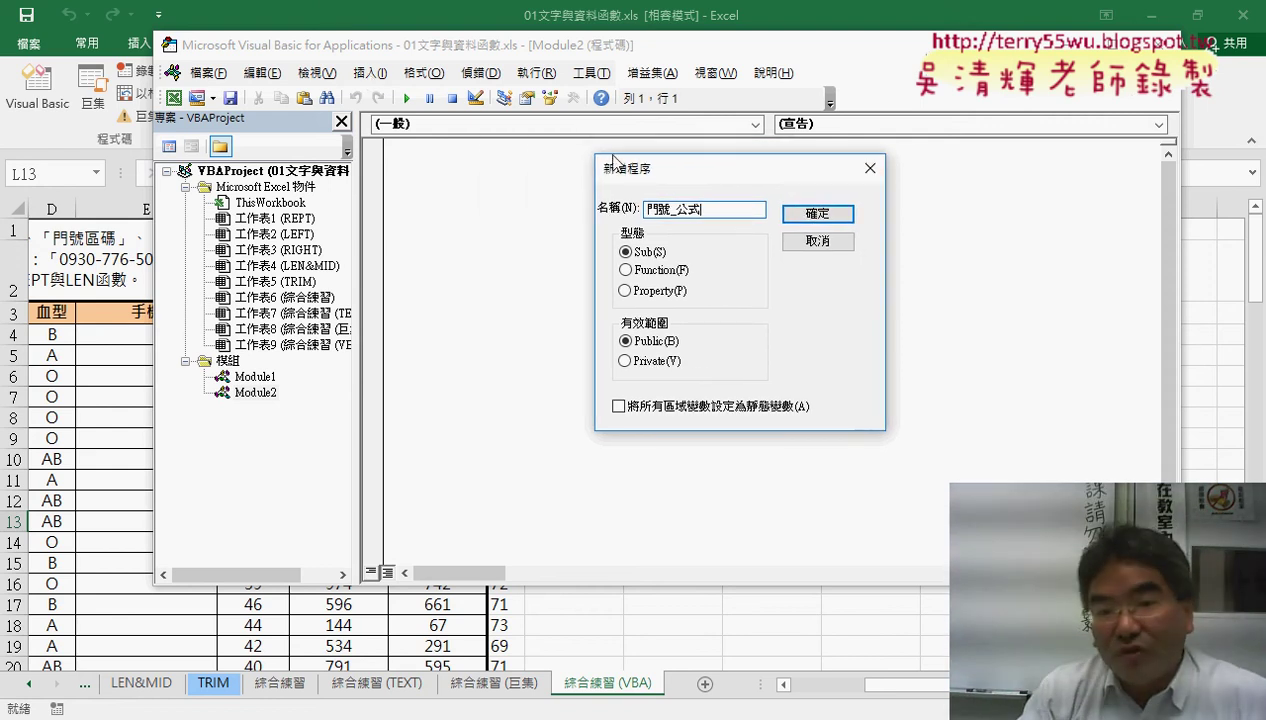
left_click_drag(647, 210, 702, 212)
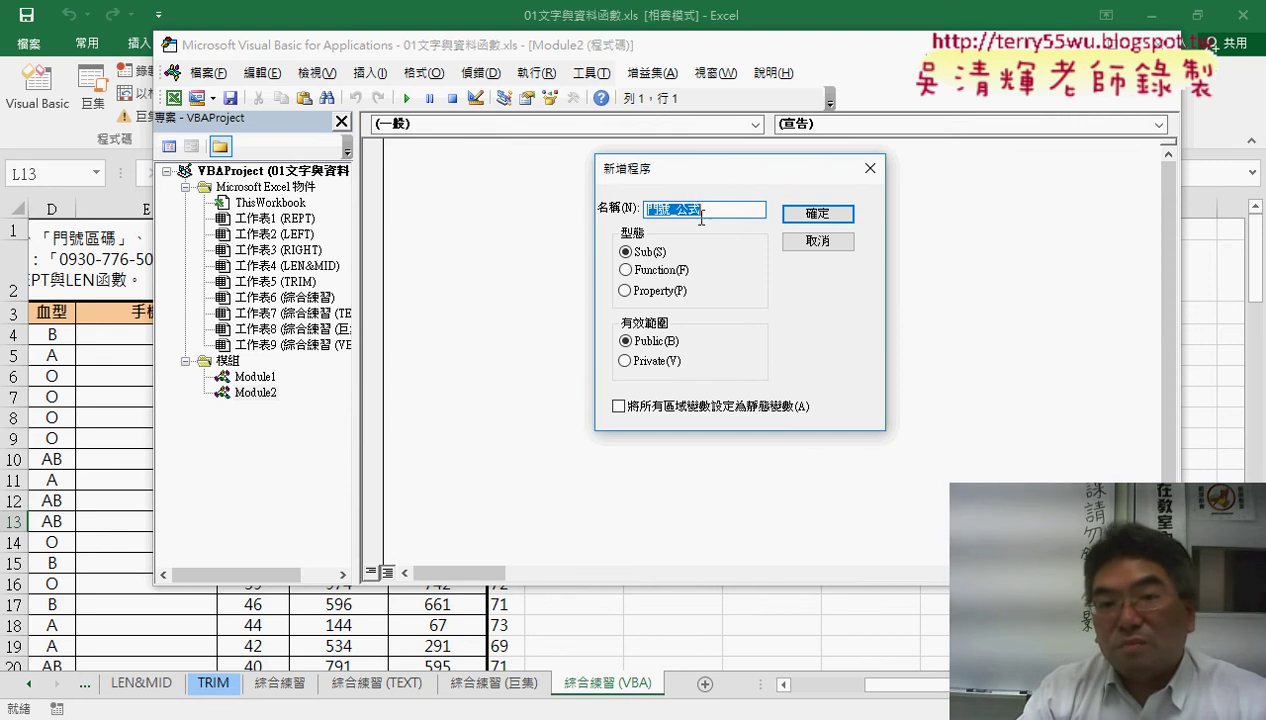
left_click(723, 214)
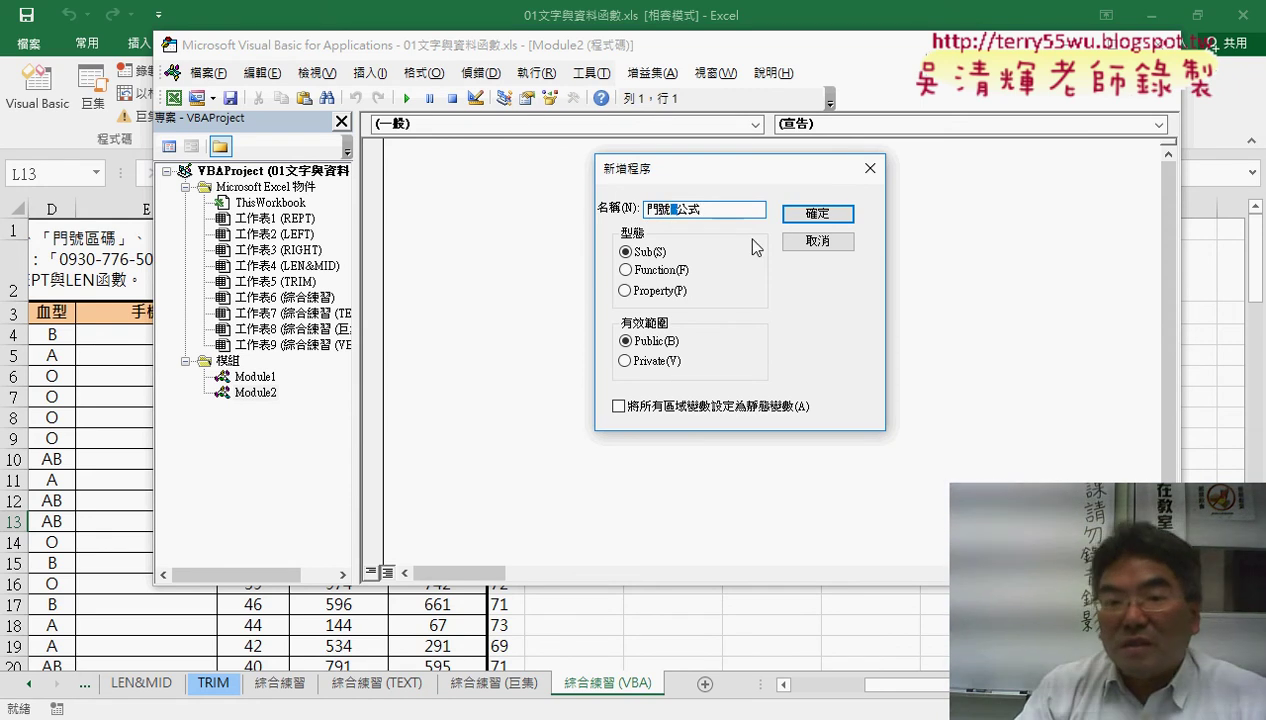
type("-")
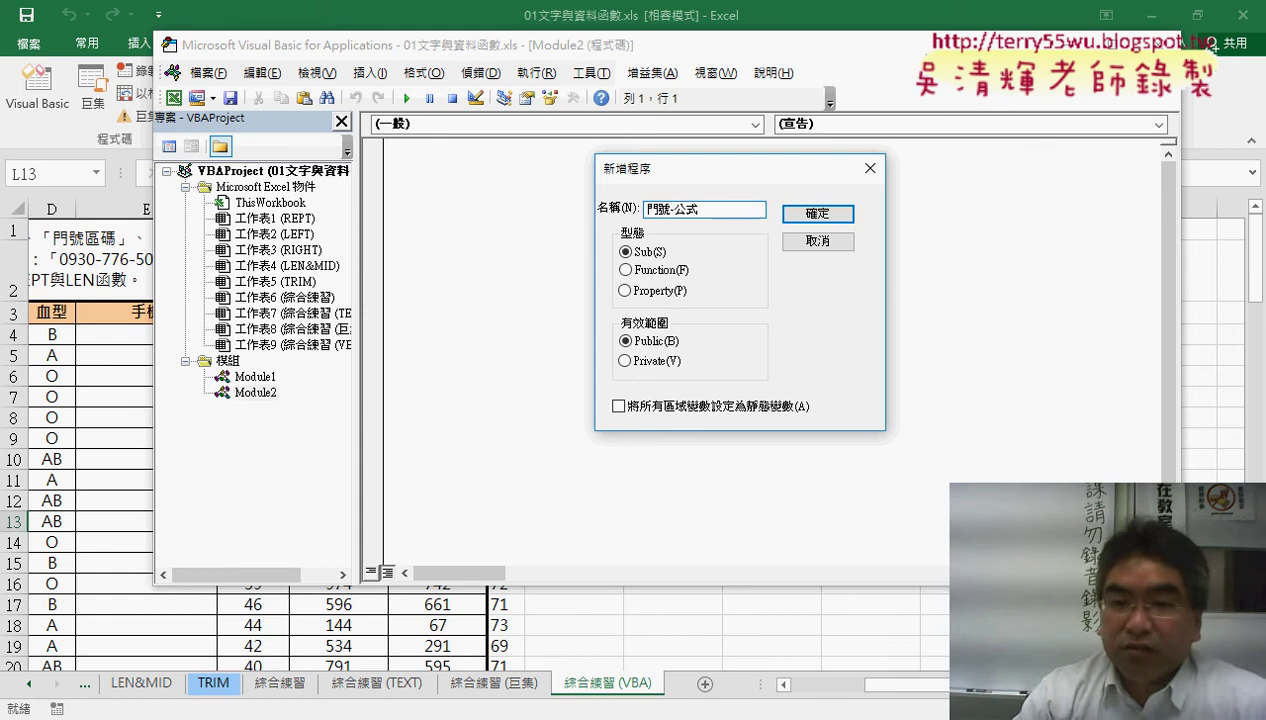
key("BackSpace")
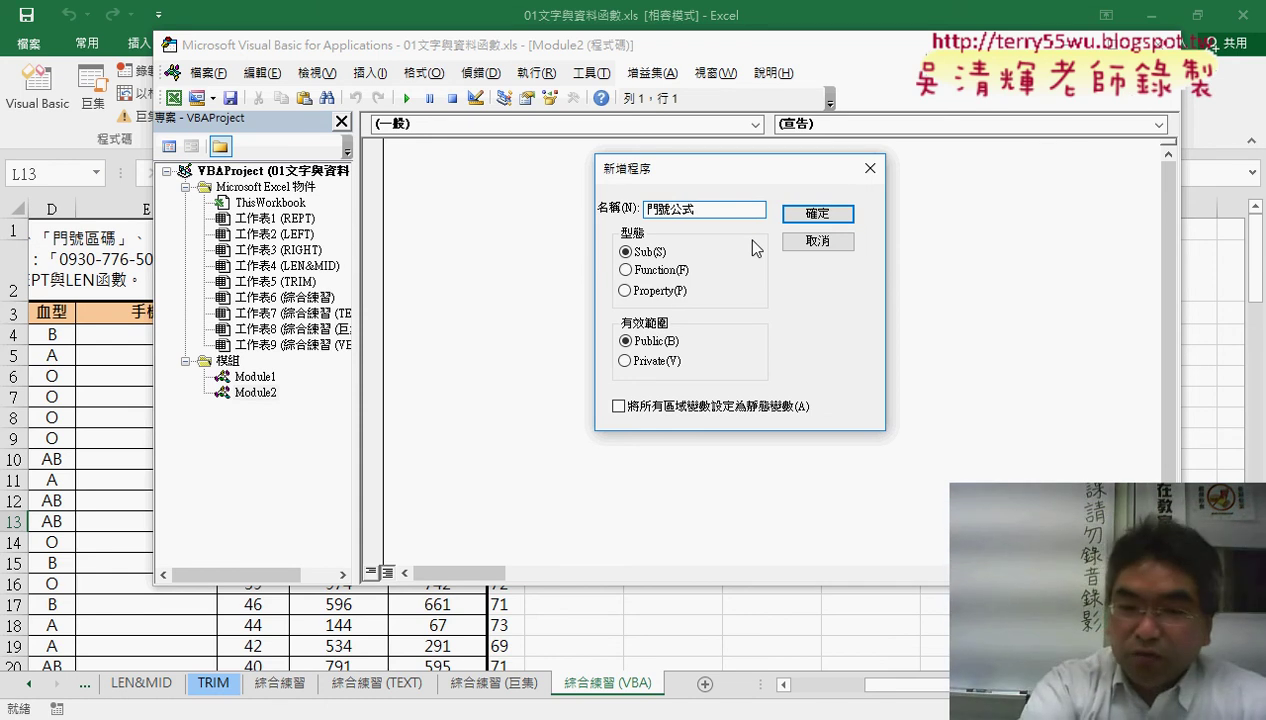
type("_")
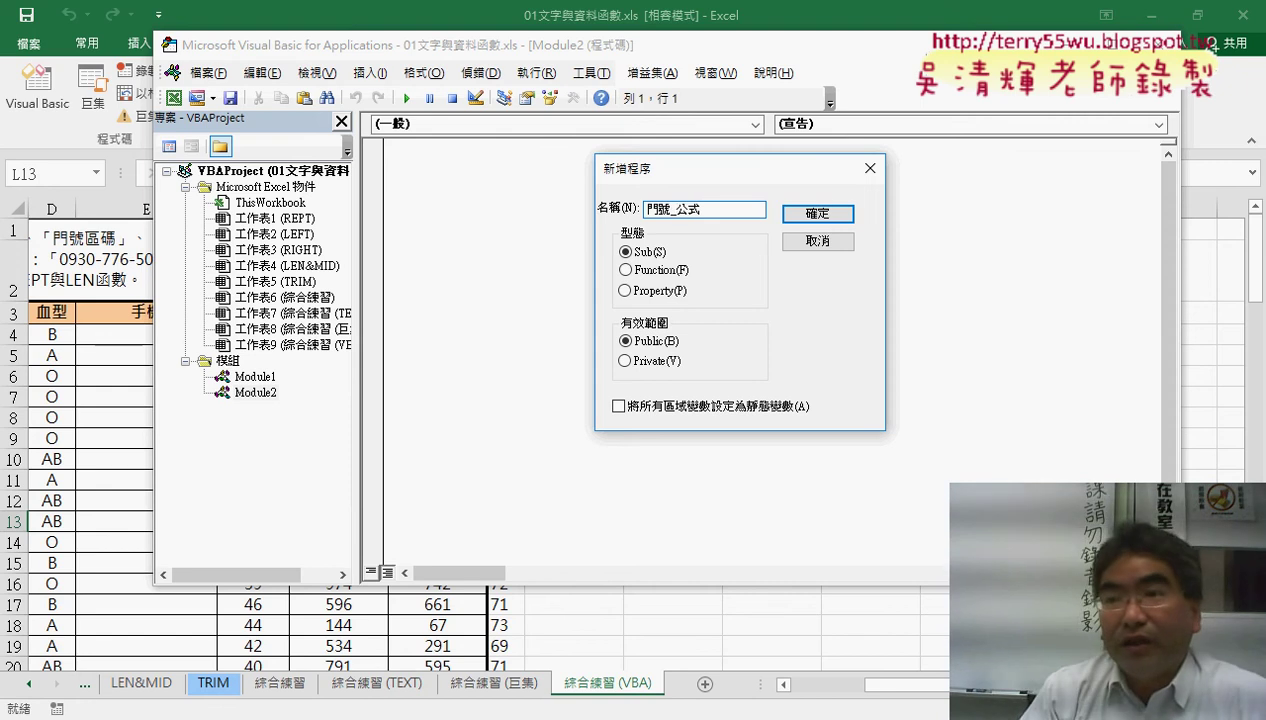
key("BackSpace")
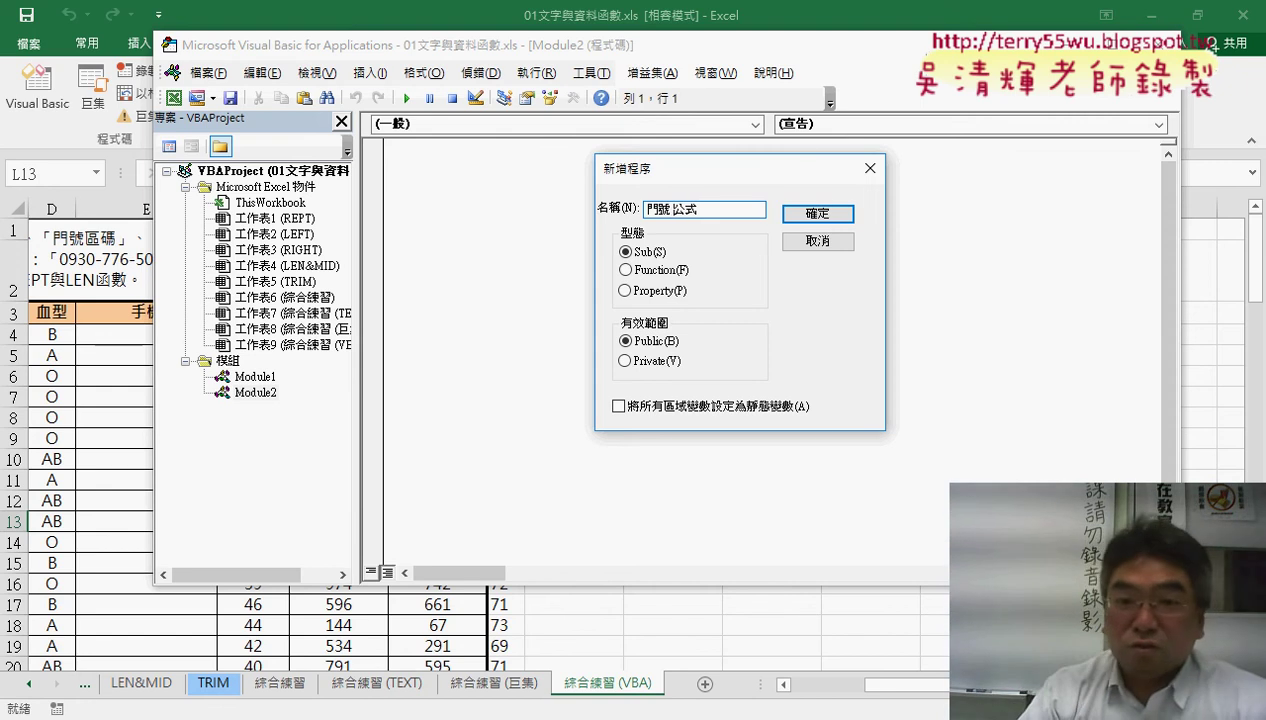
left_click(841, 212)
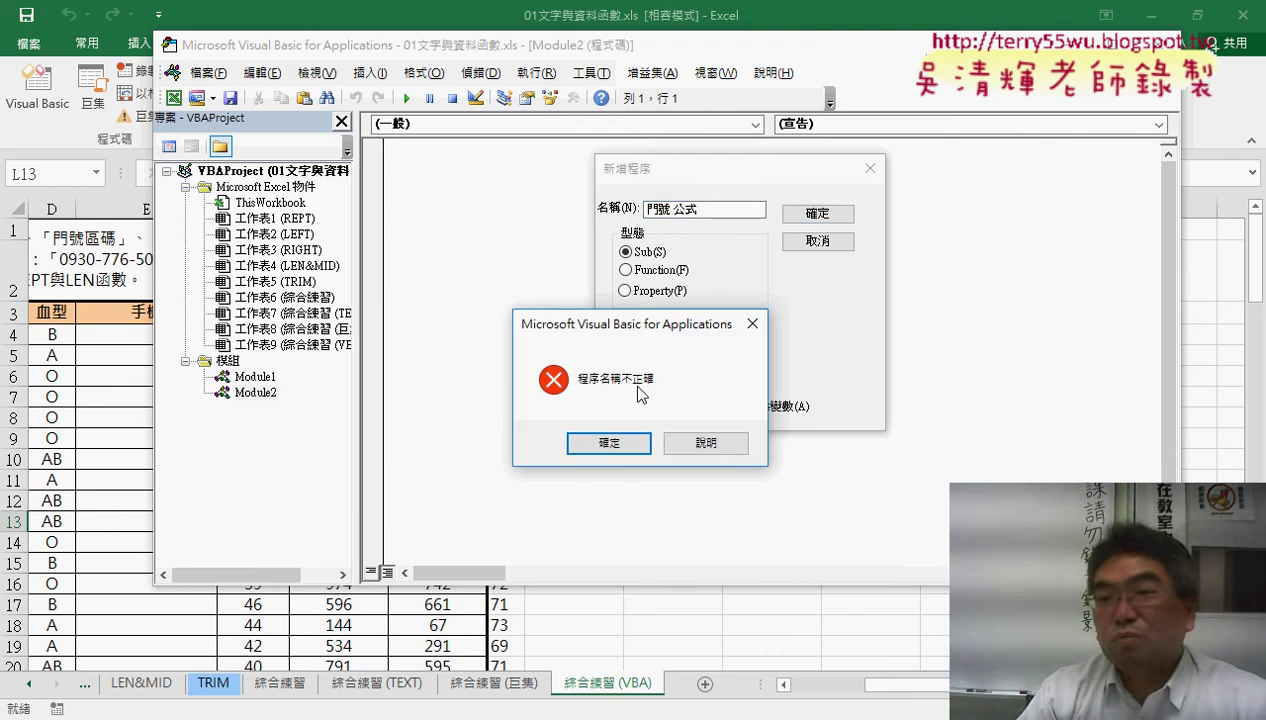
left_click(609, 443)
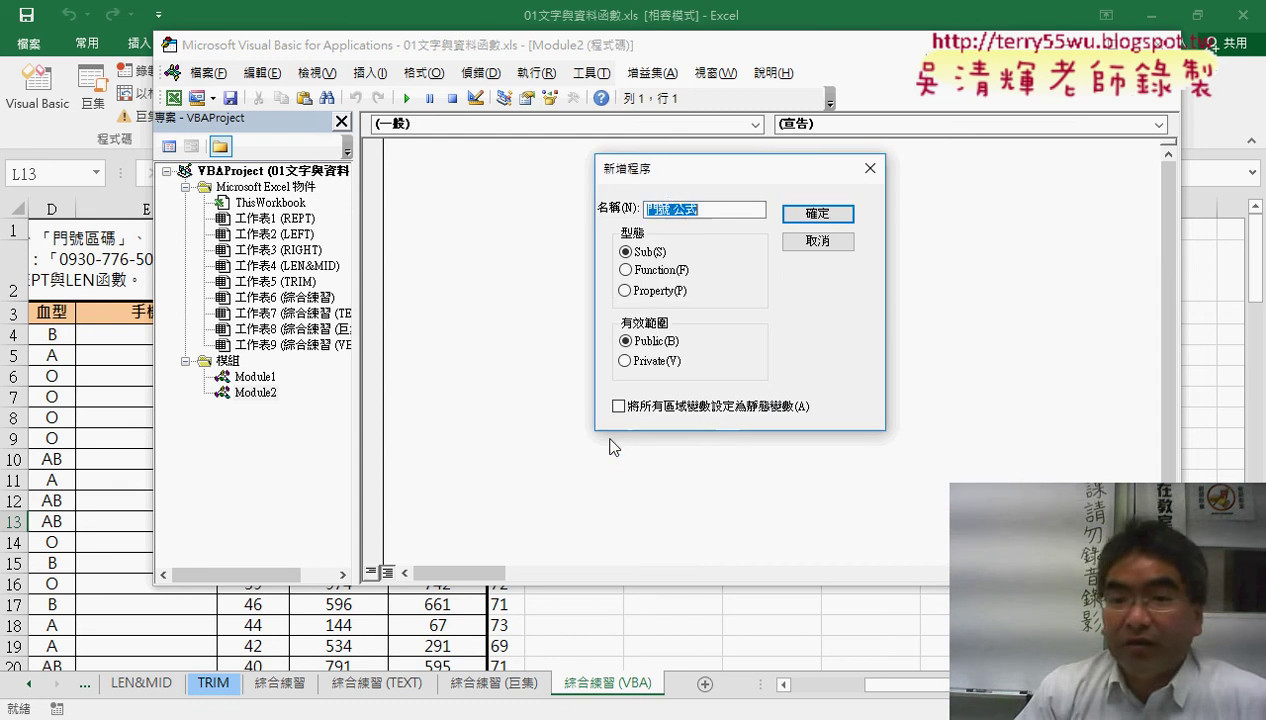
Step: Restore the underscore so the procedure name reads 門號_公式 again
left_click(668, 211)
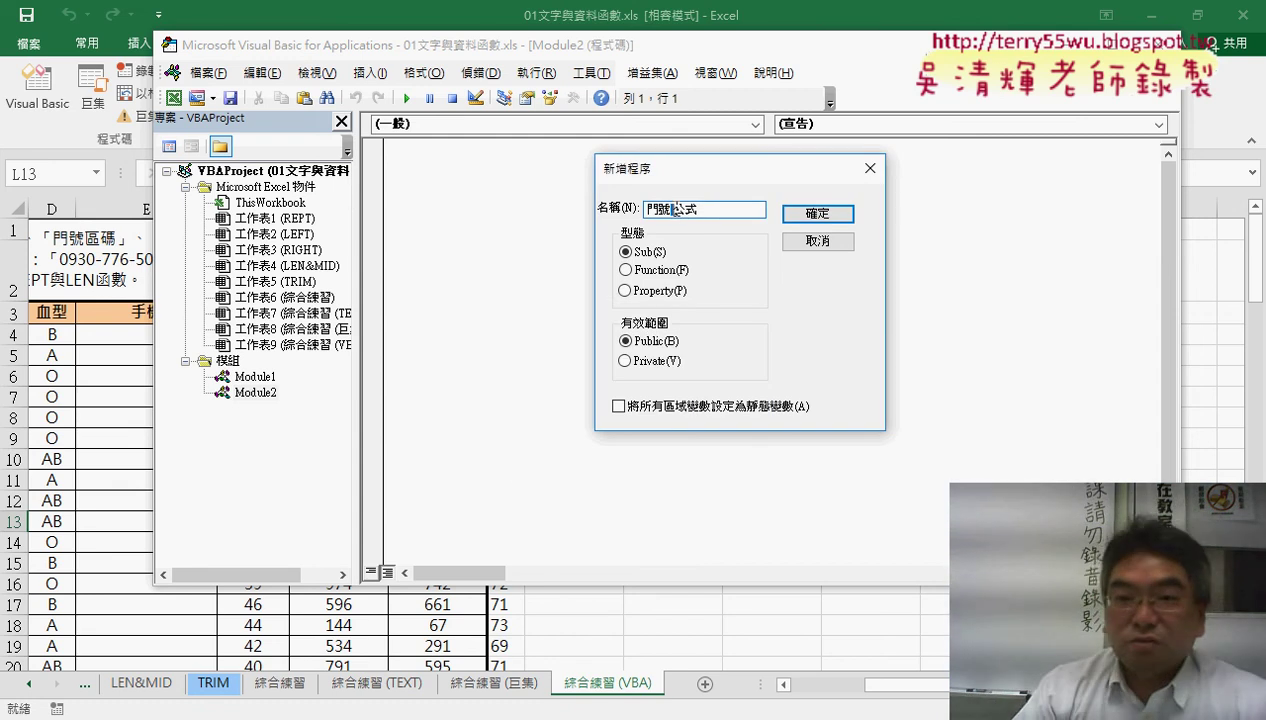
type("_")
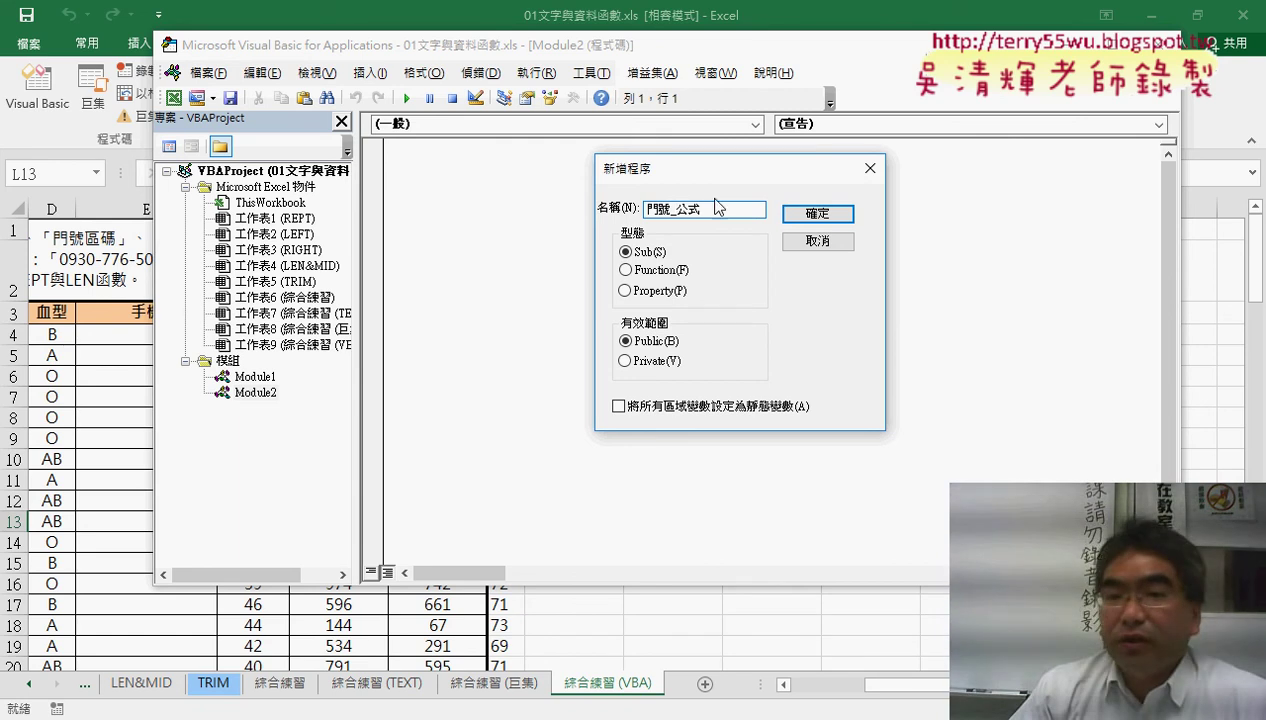
left_click_drag(643, 210, 708, 210)
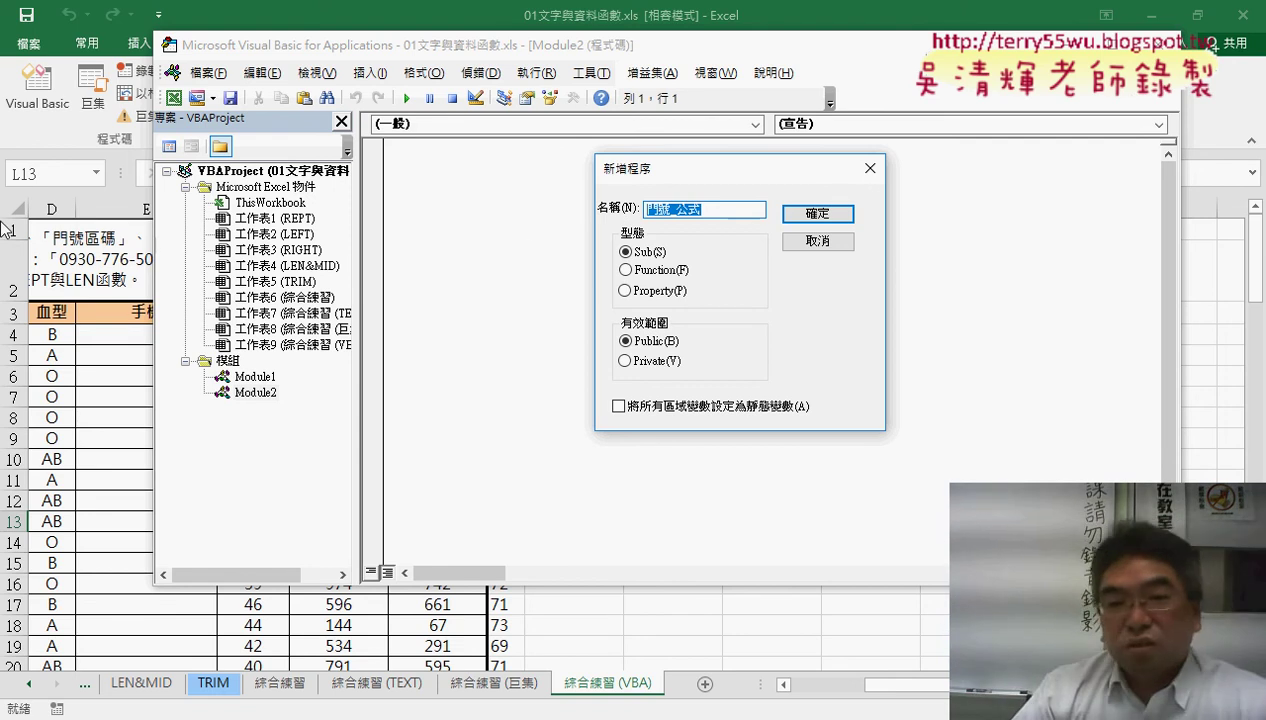
left_click(648, 210)
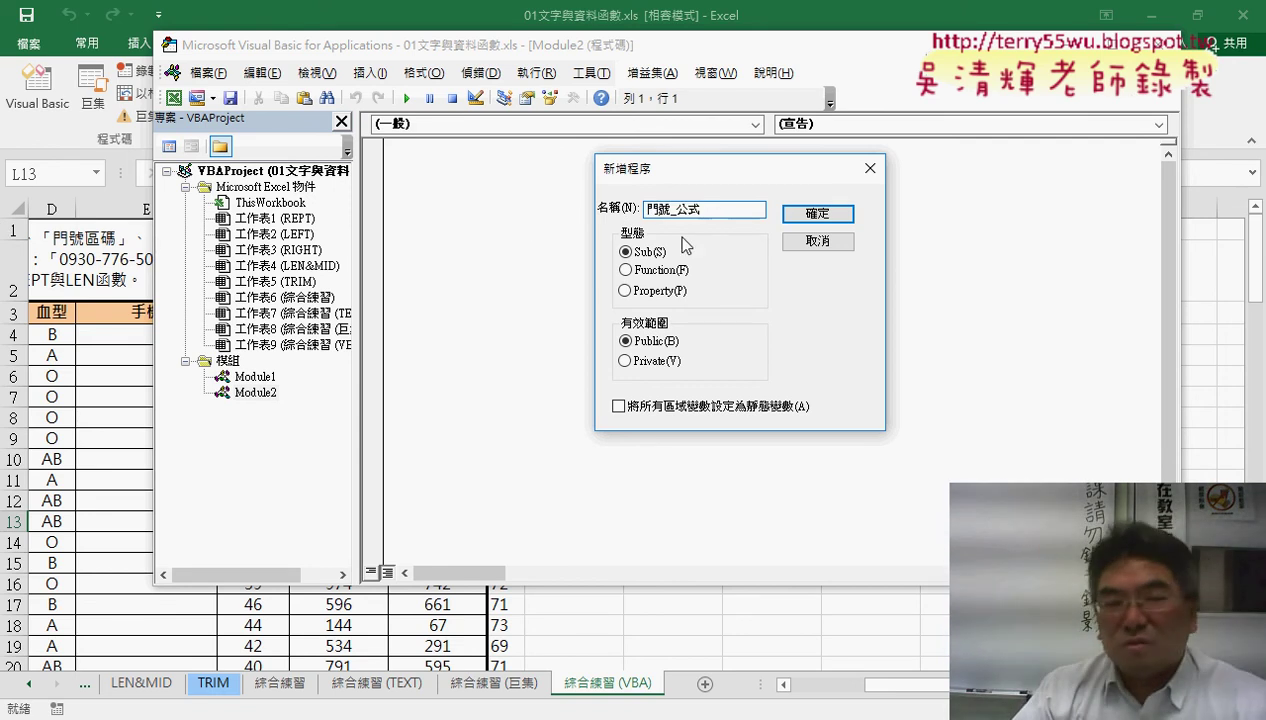
left_click(832, 216)
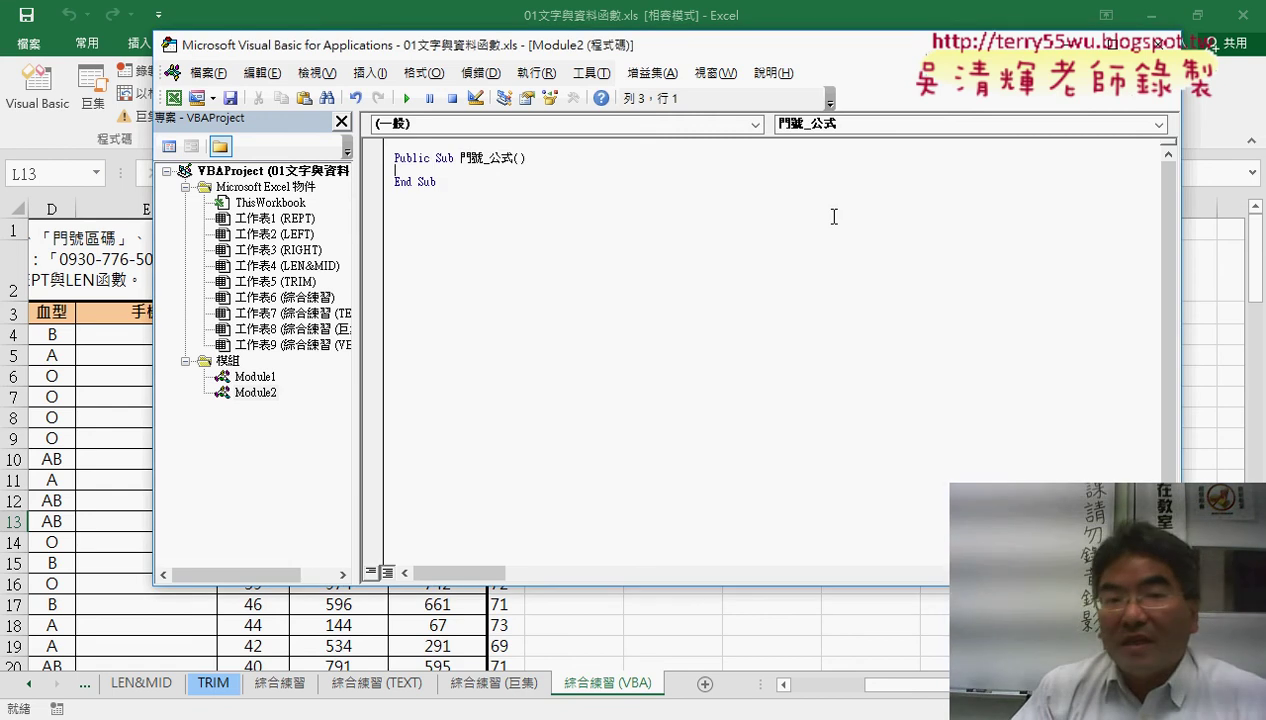
left_click(421, 158)
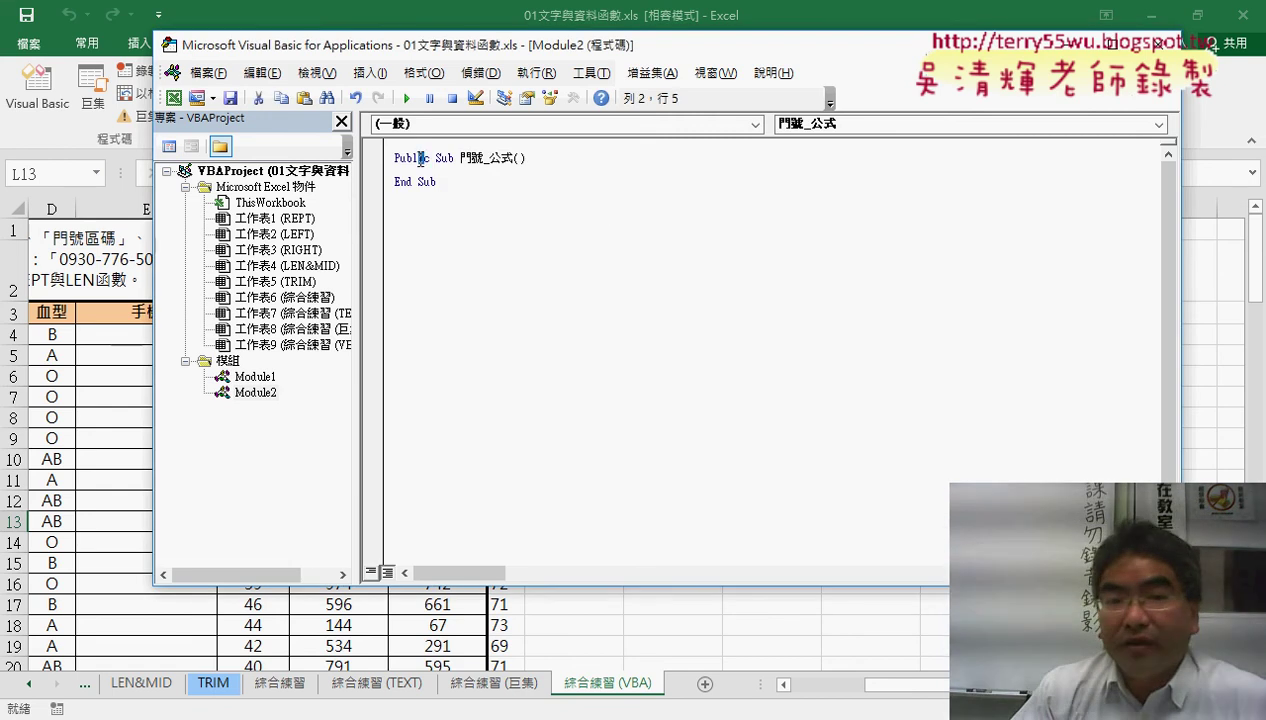
left_click_drag(421, 158, 388, 157)
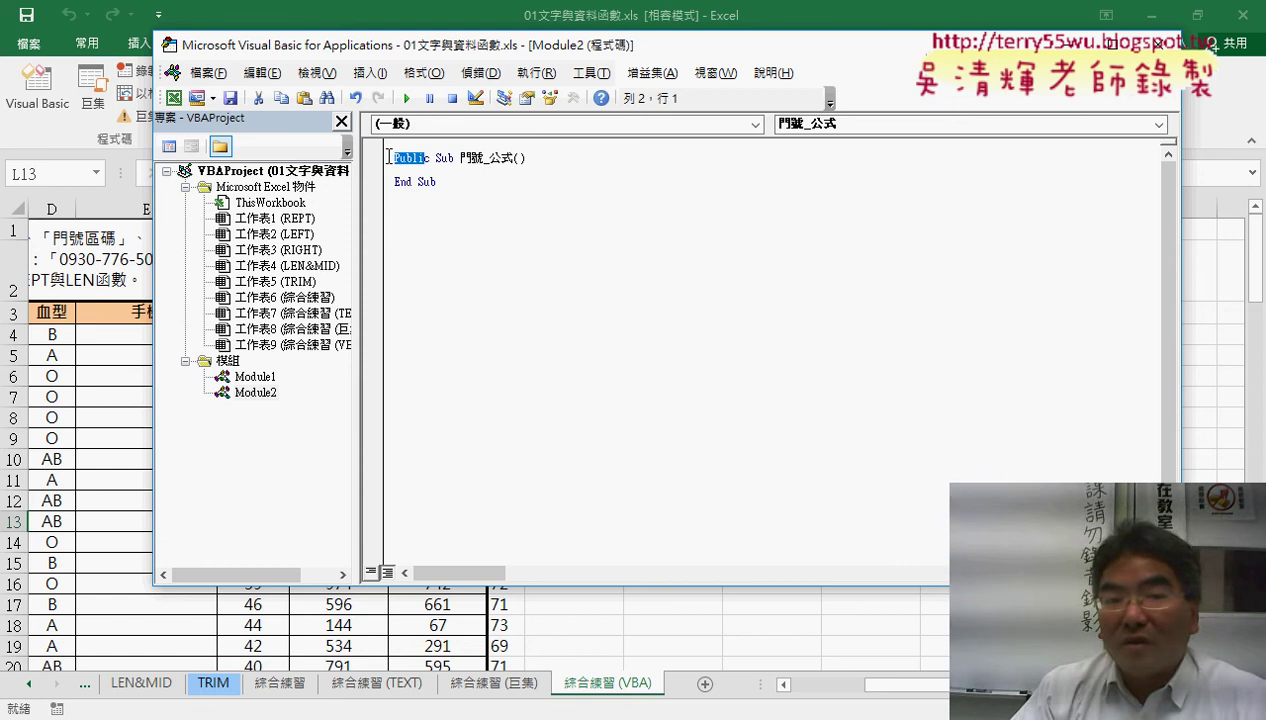
double_click(443, 158)
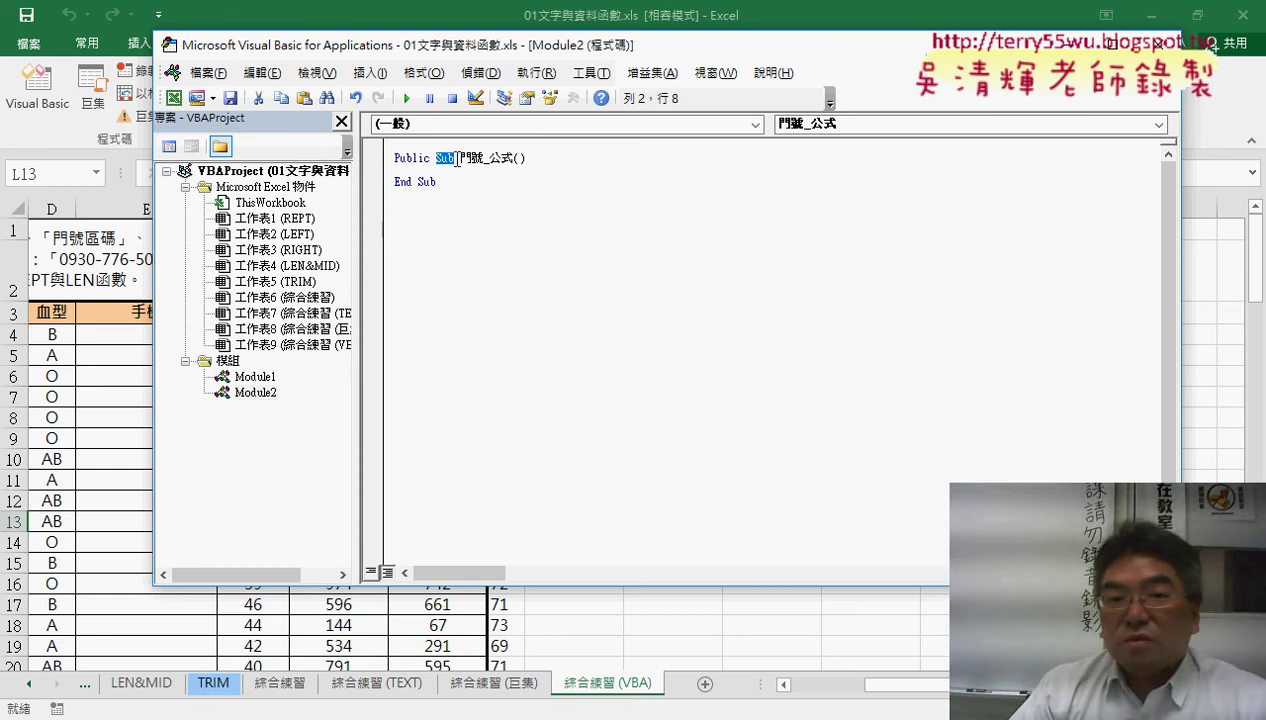
left_click_drag(460, 158, 485, 158)
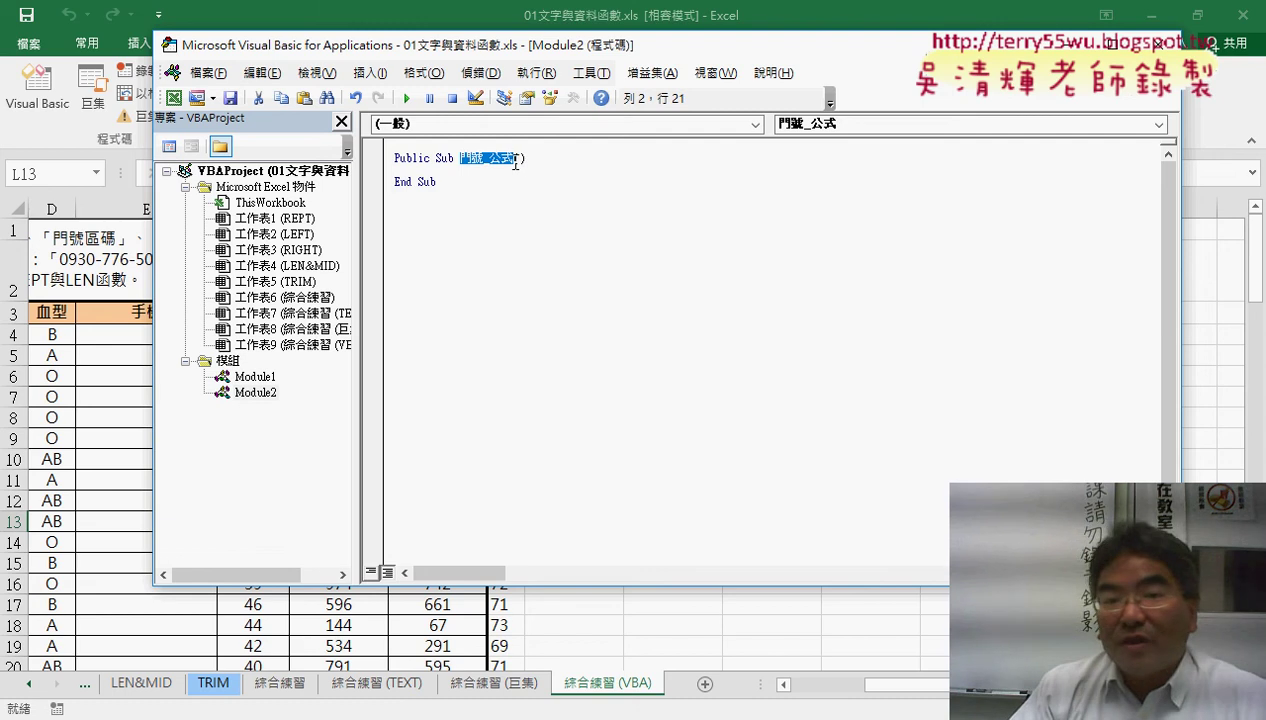
double_click(516, 158)
left_click_drag(458, 181, 388, 158)
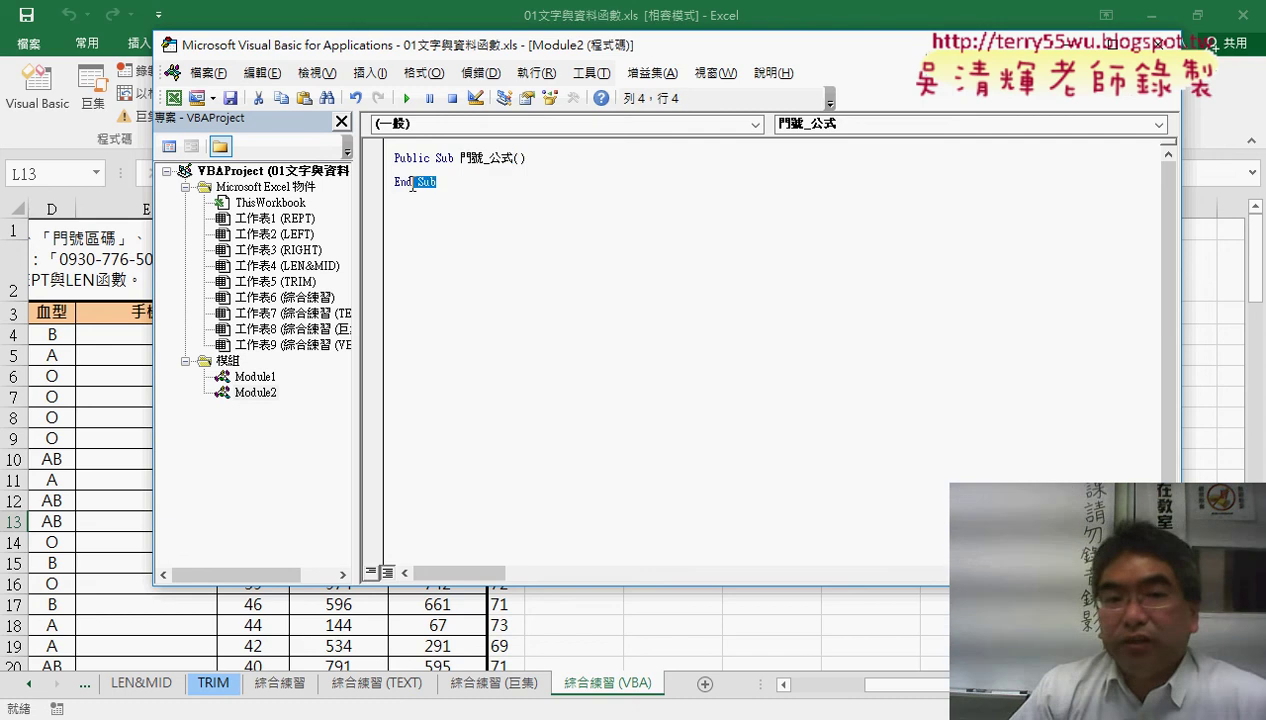
left_click(476, 175)
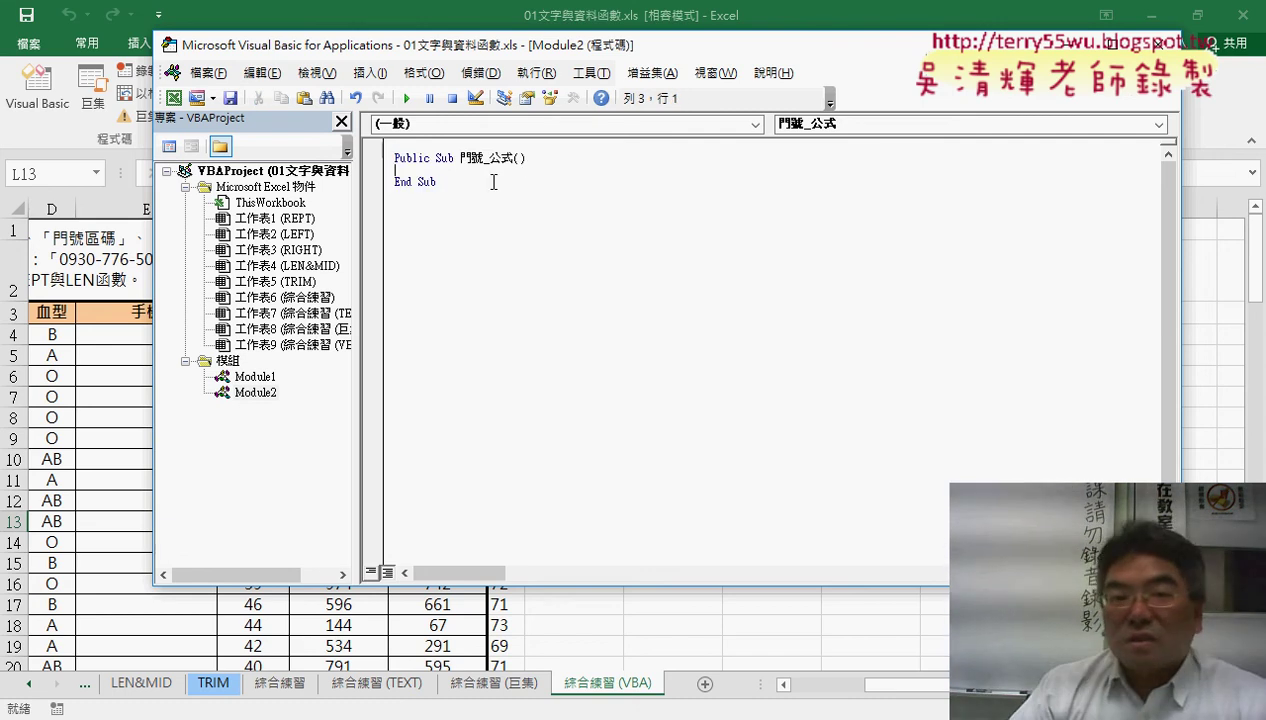
left_click_drag(493, 182, 388, 156)
key("Delete")
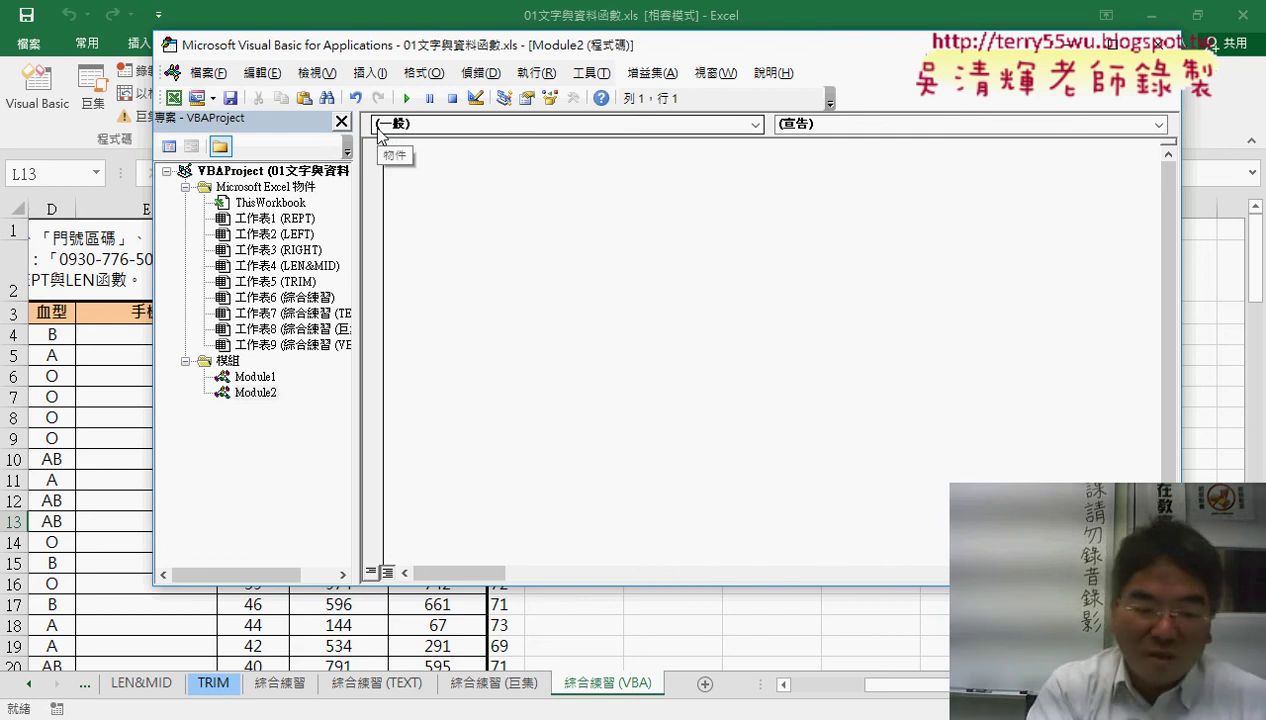
key("ctrl+z")
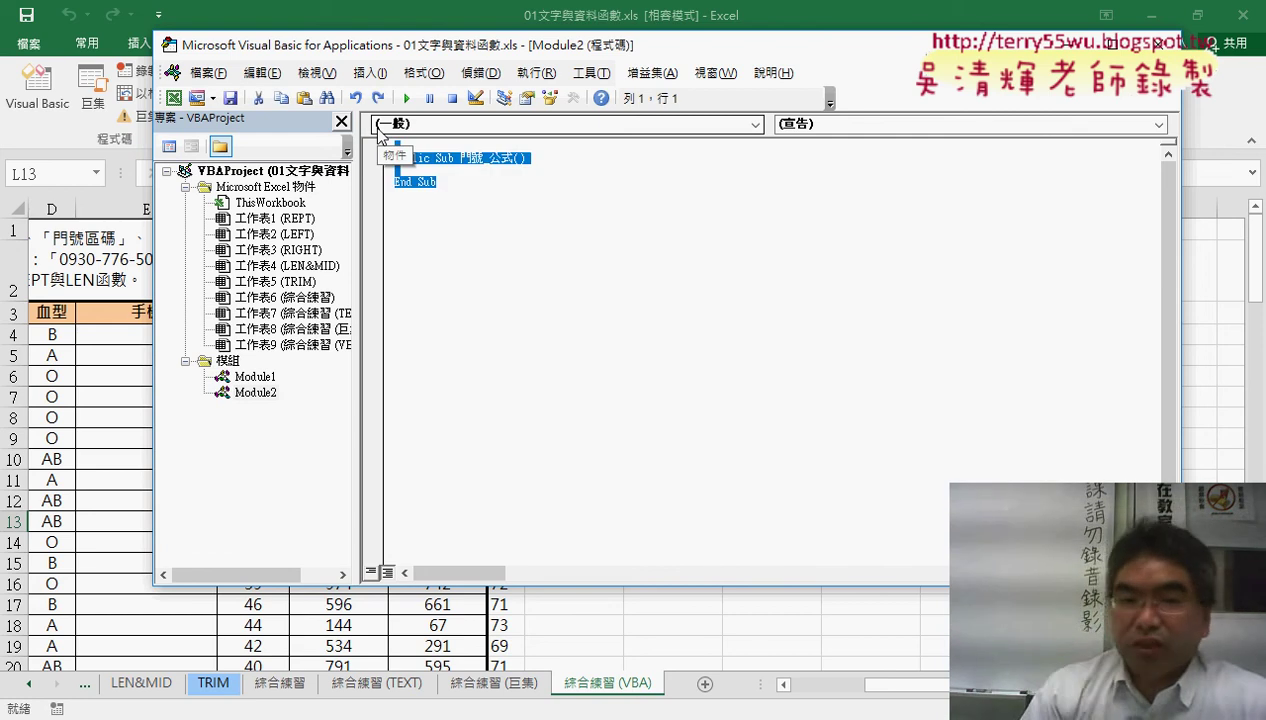
left_click(498, 282)
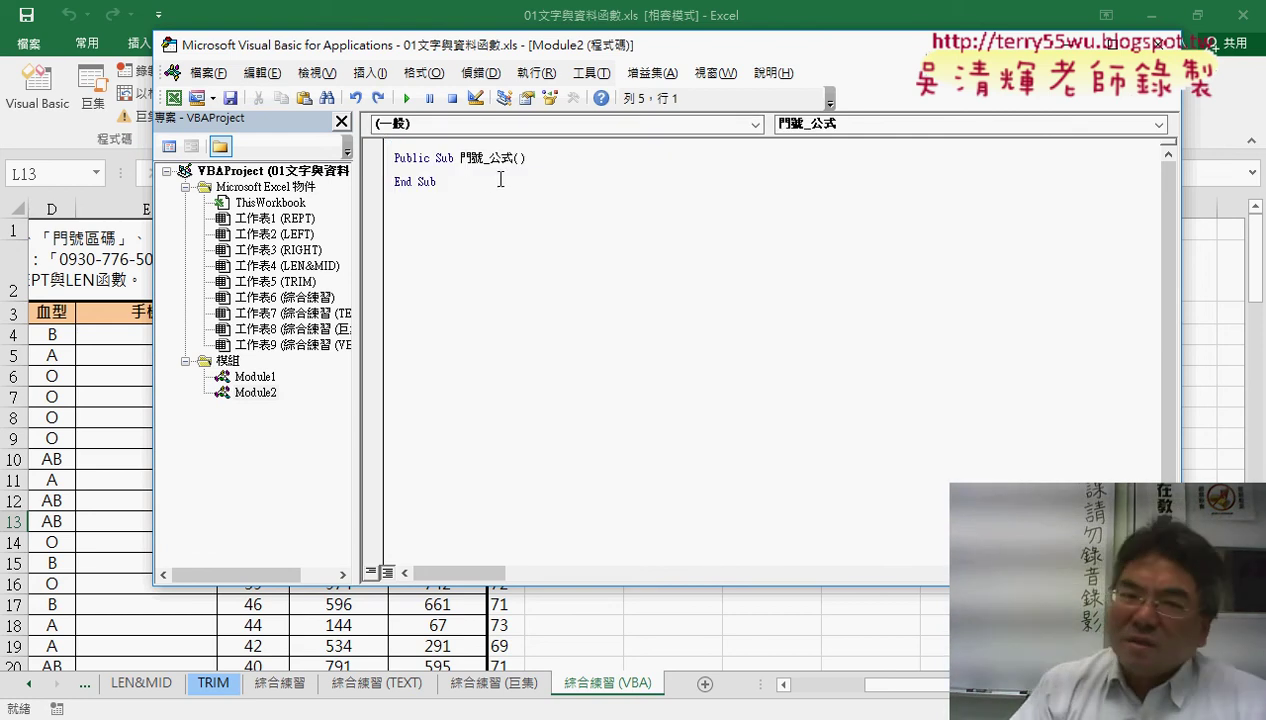
left_click_drag(534, 158, 462, 160)
left_click(455, 160)
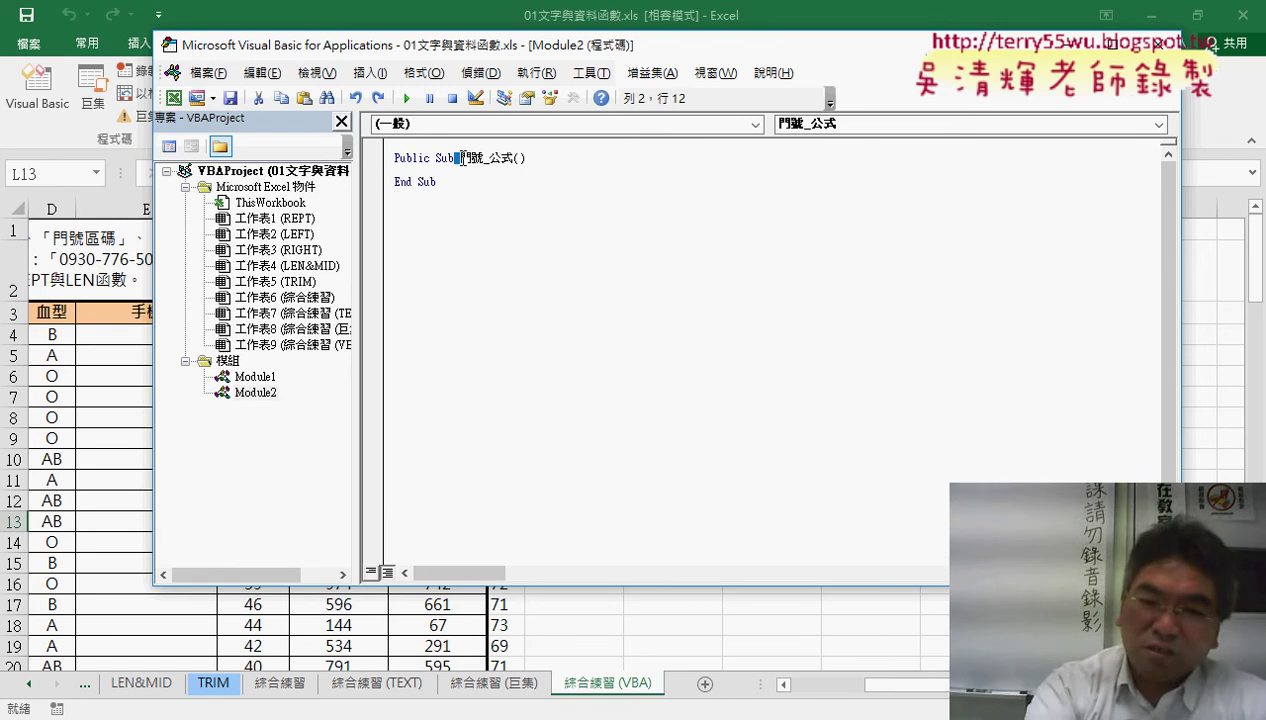
type("_")
key("BackSpace")
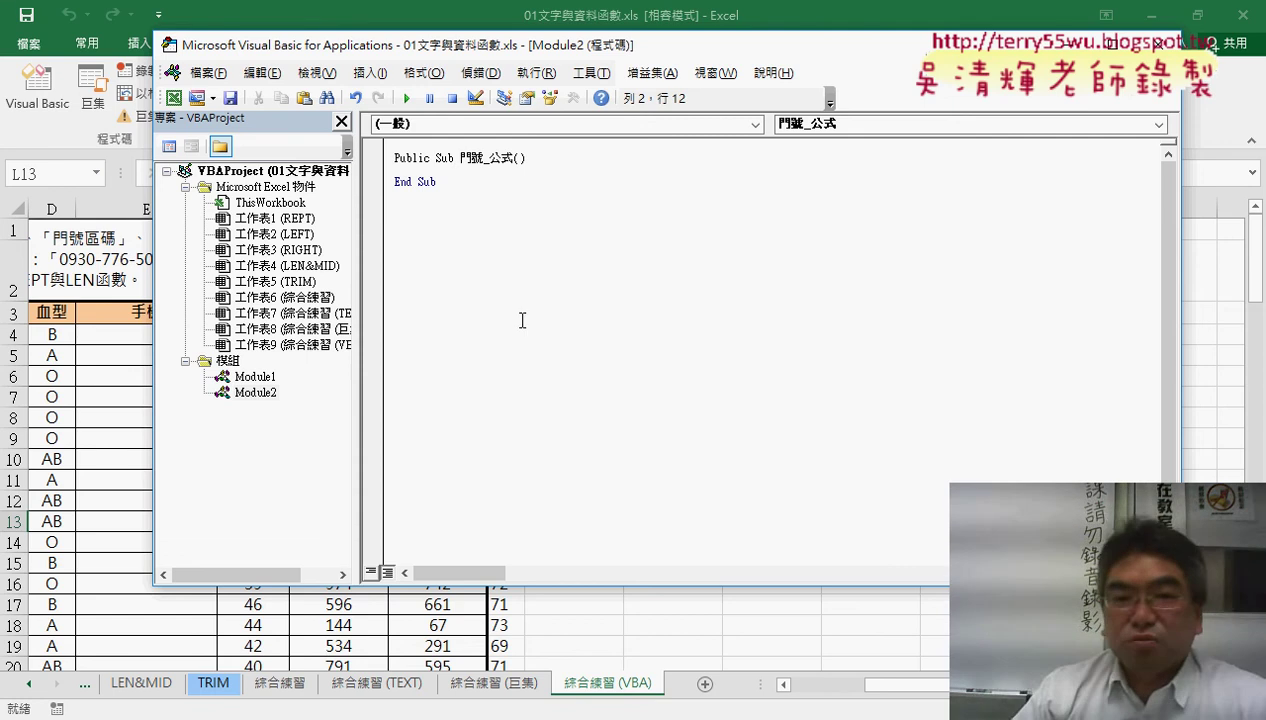
left_click(536, 244)
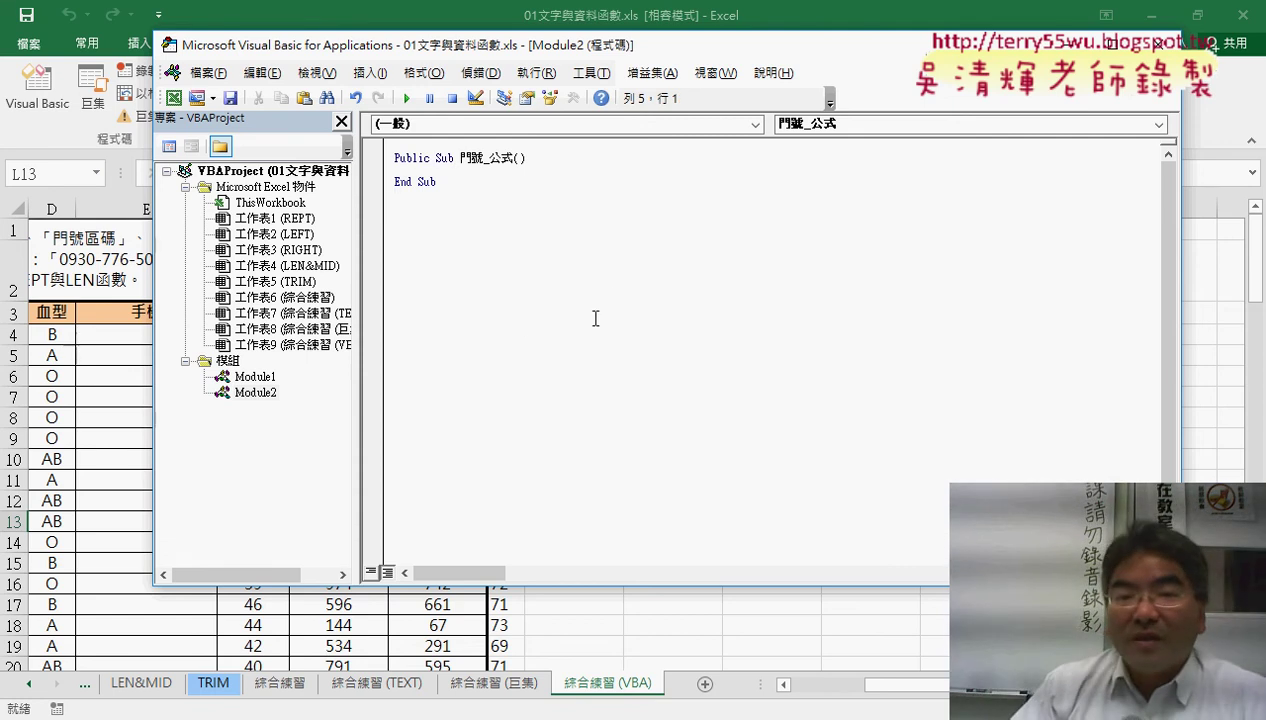
Step: Set the code font size to 12 on the Editor Format tab of Tools > Options
left_click(588, 80)
left_click(612, 163)
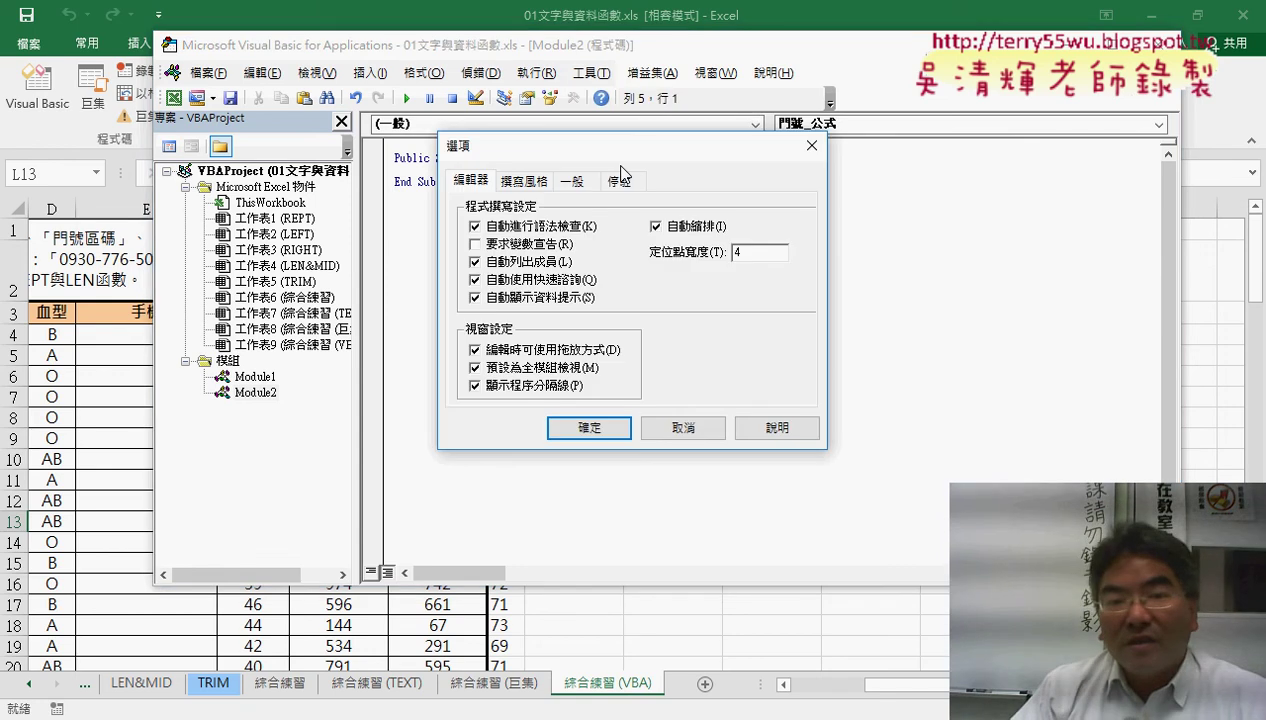
left_click(524, 180)
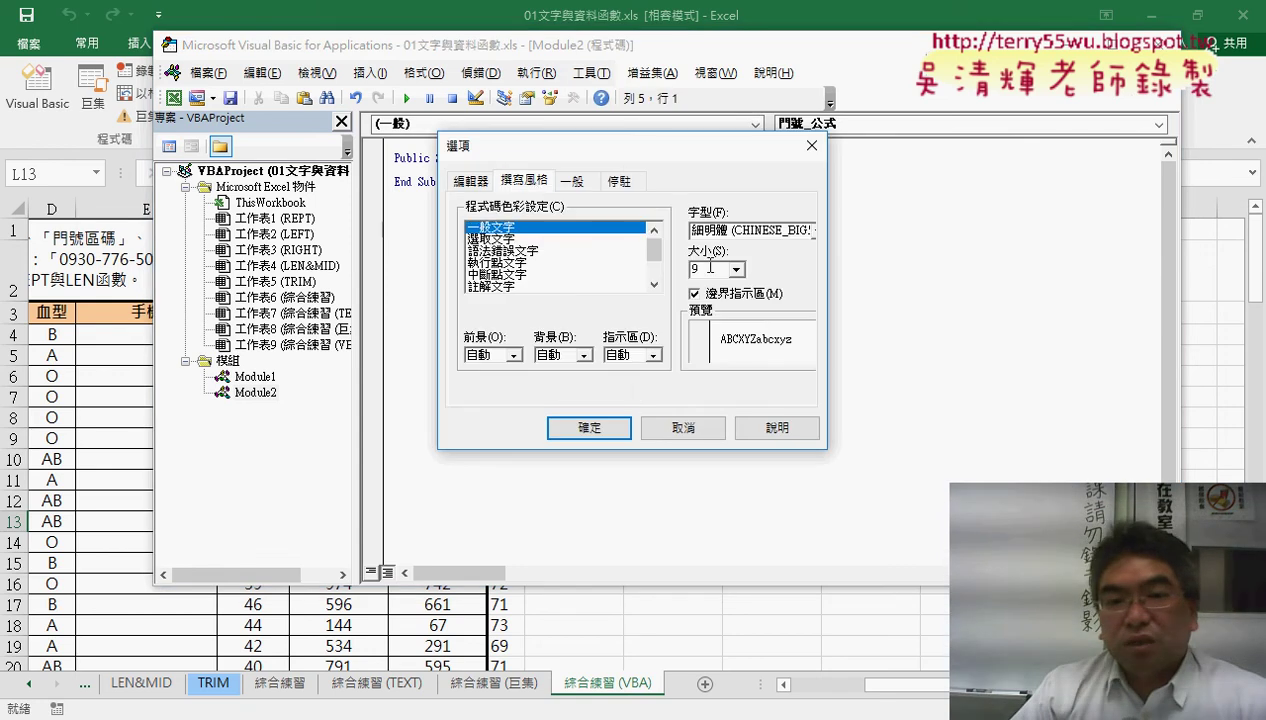
left_click(736, 269)
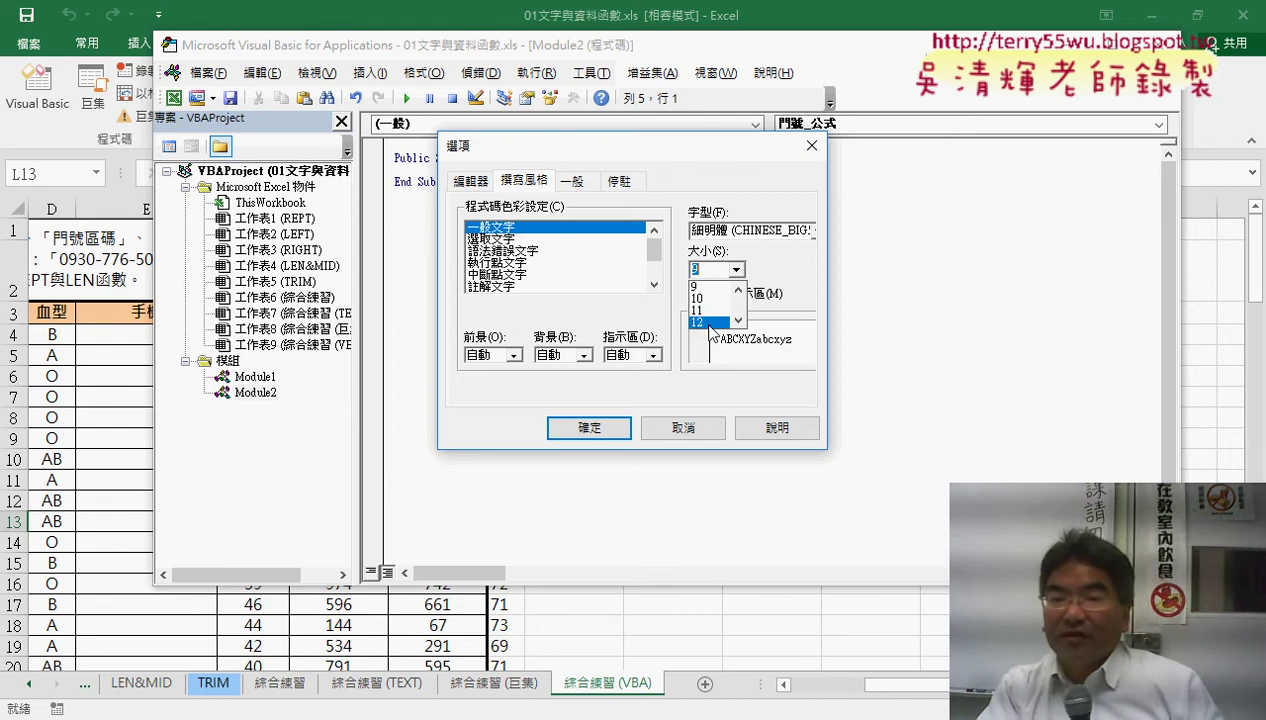
left_click(709, 323)
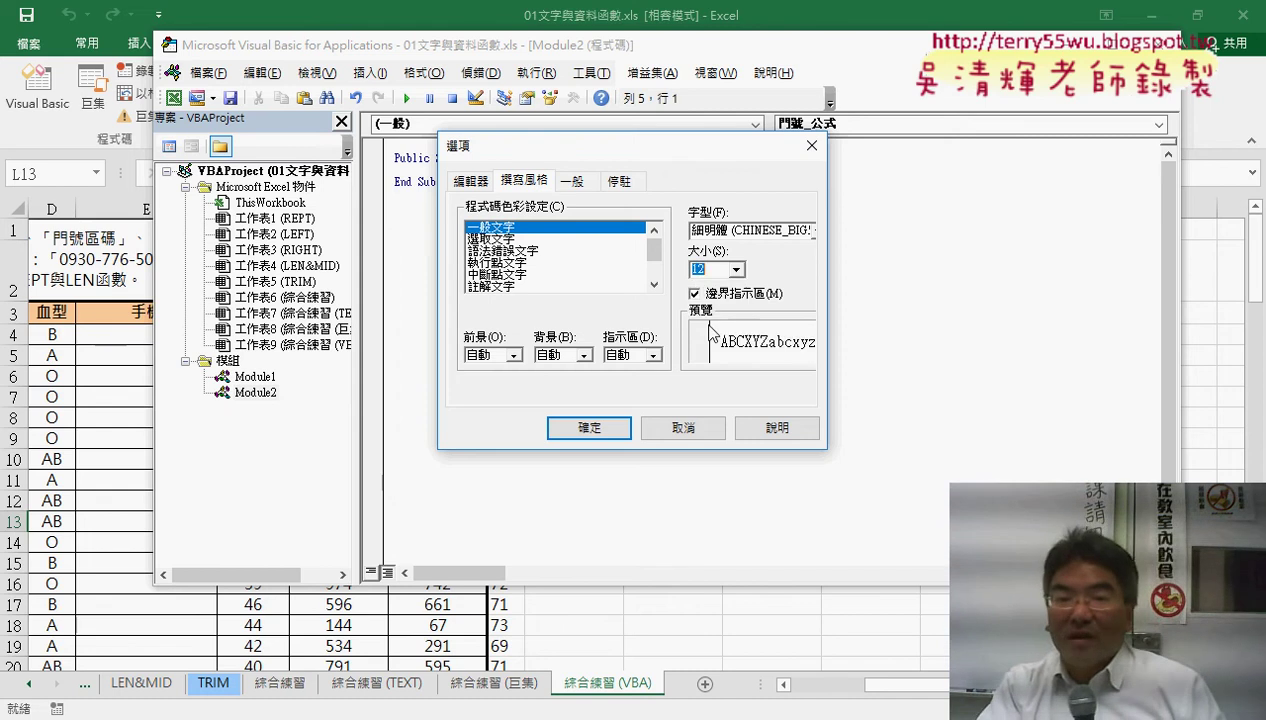
left_click(587, 432)
left_click_drag(497, 57, 717, 66)
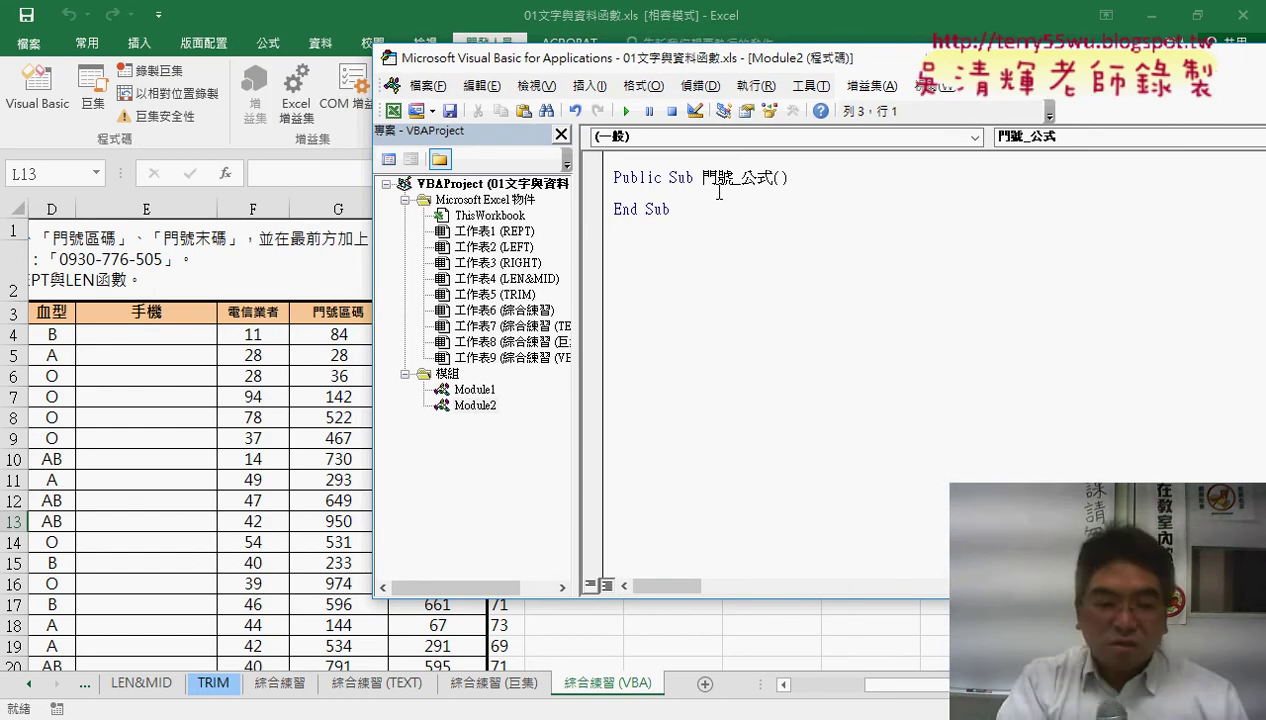
Step: Indent the blank line inside 門號_公式 and point out the sheet's 手機 column header
key("Tab")
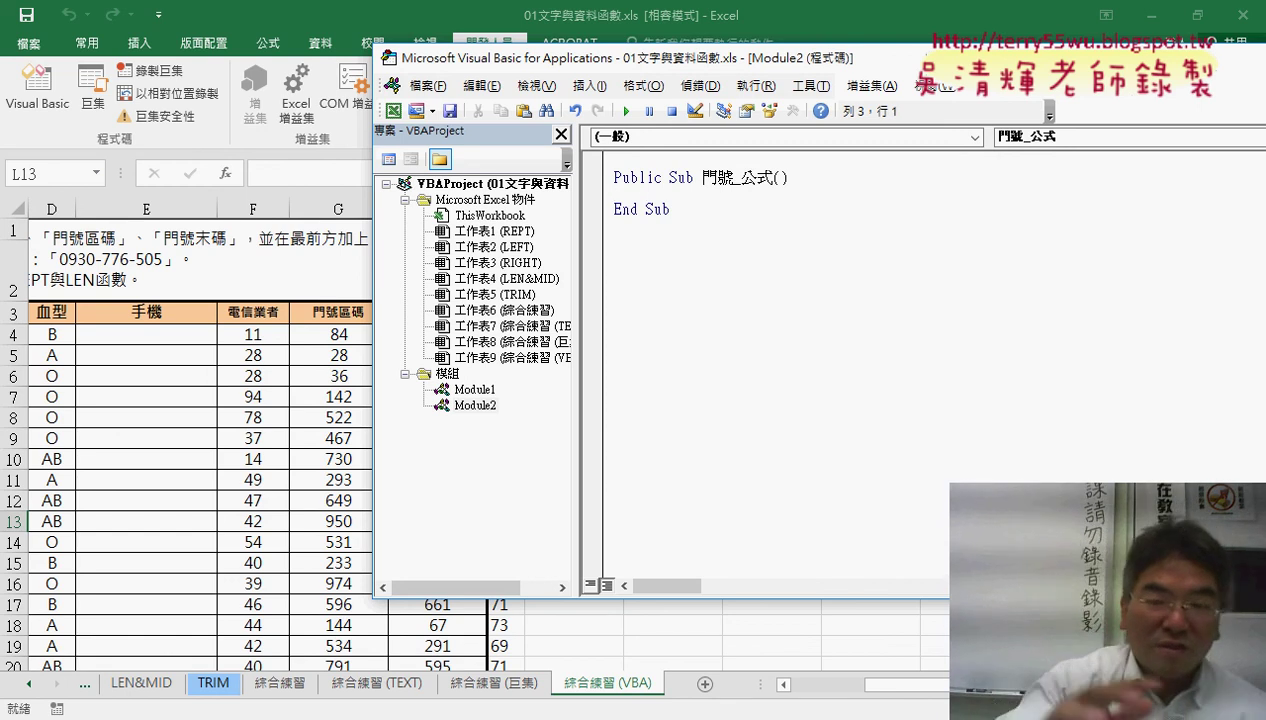
key("Tab")
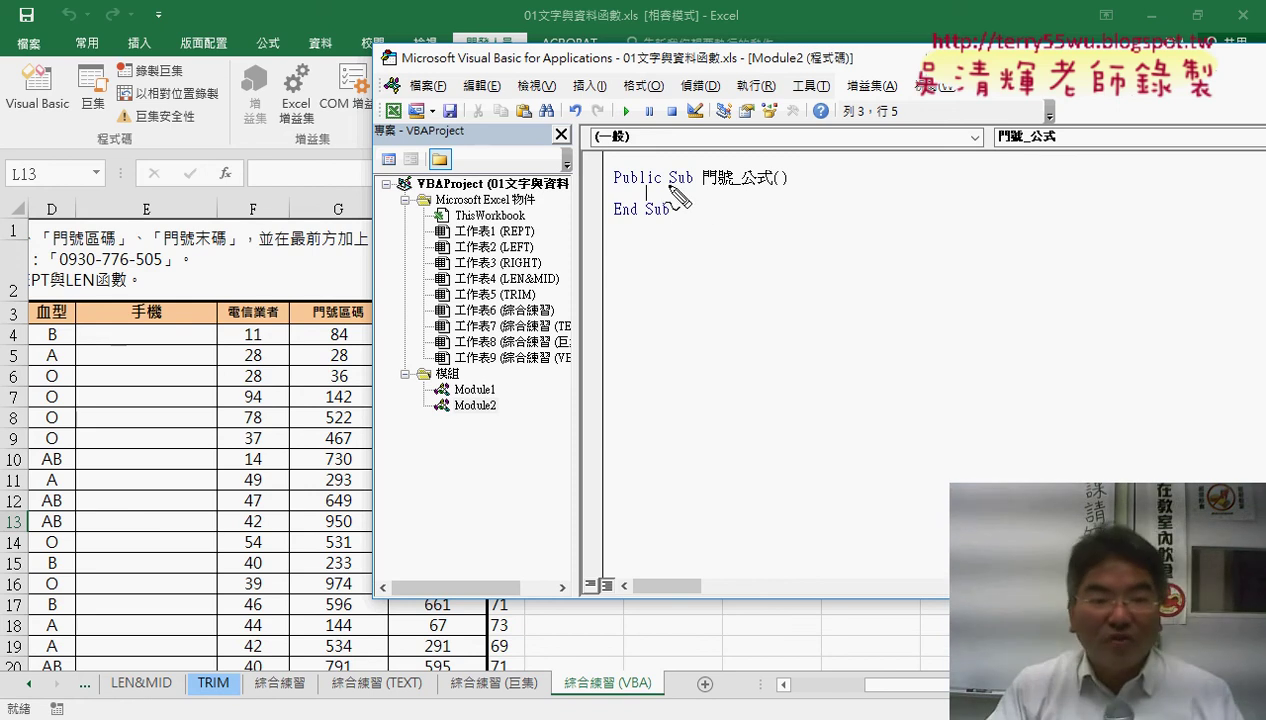
mouse_move(190, 350)
left_mouse_down()
mouse_move(73, 325)
mouse_move(188, 350)
left_mouse_up()
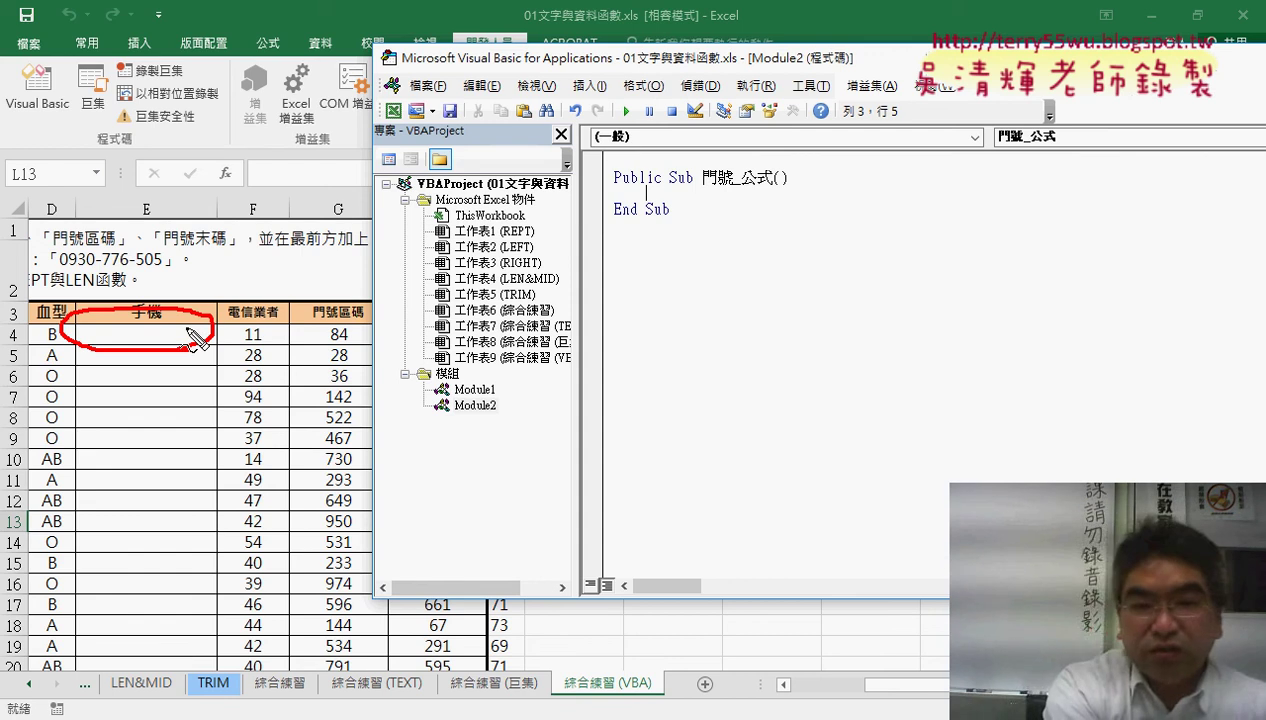
Step: Type cells(4,"E") on the indented line, briefly trying column 5 before undoing back to "E"
key("Escape")
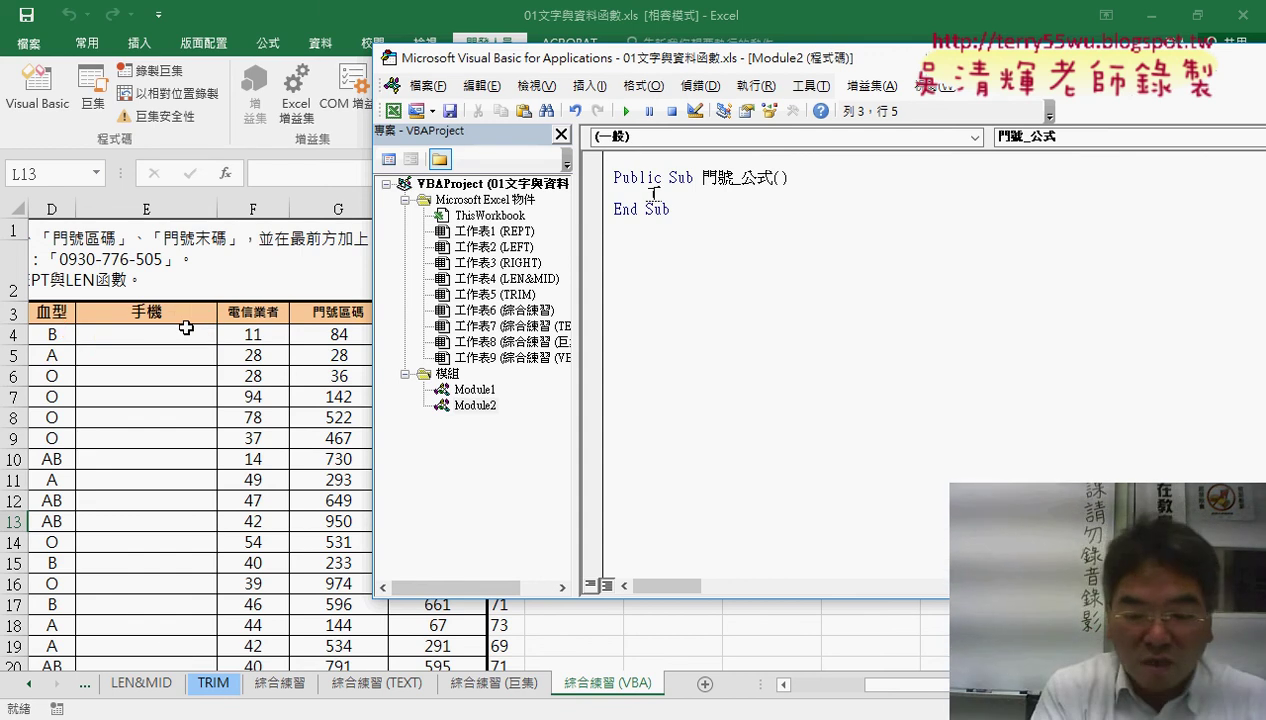
type("cell")
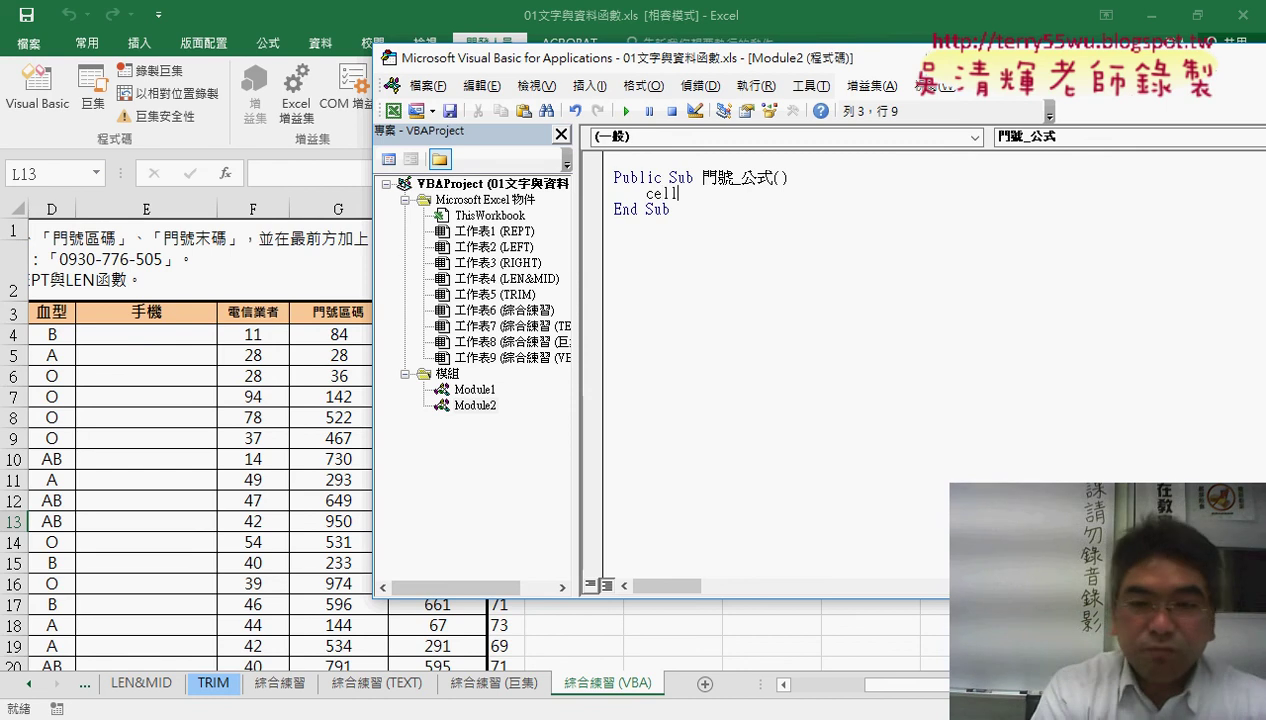
type("s")
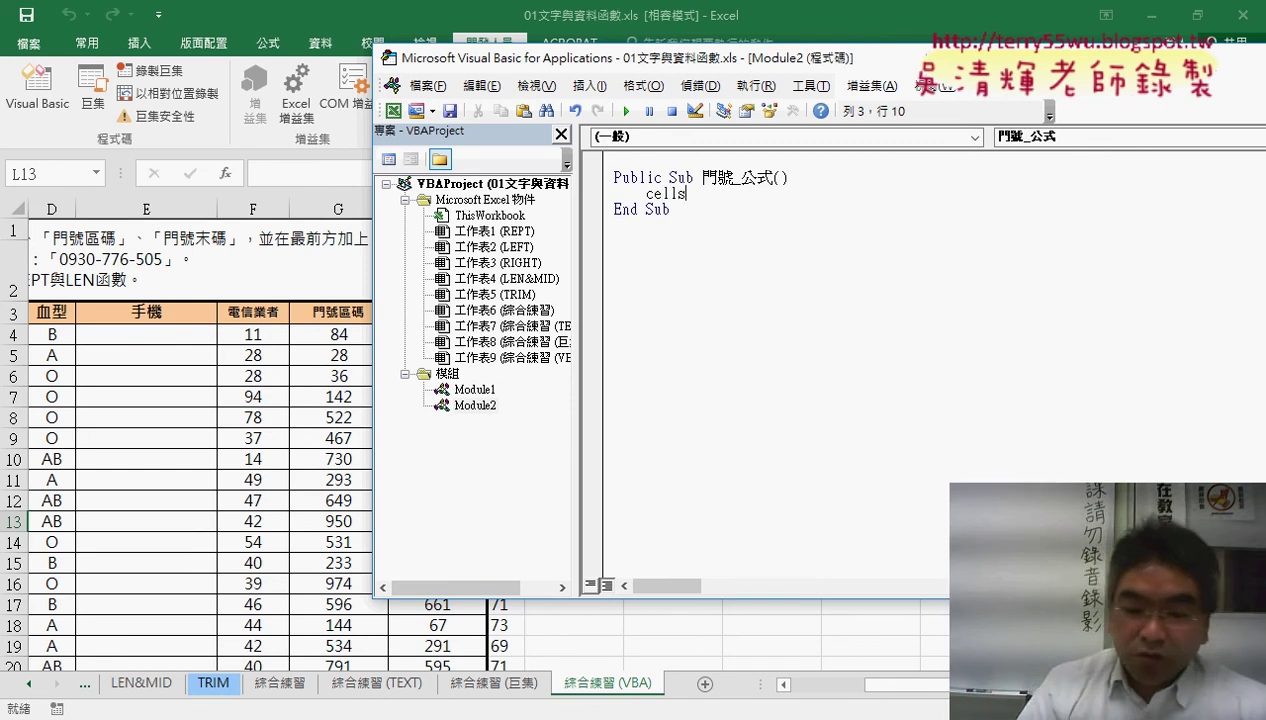
type("(")
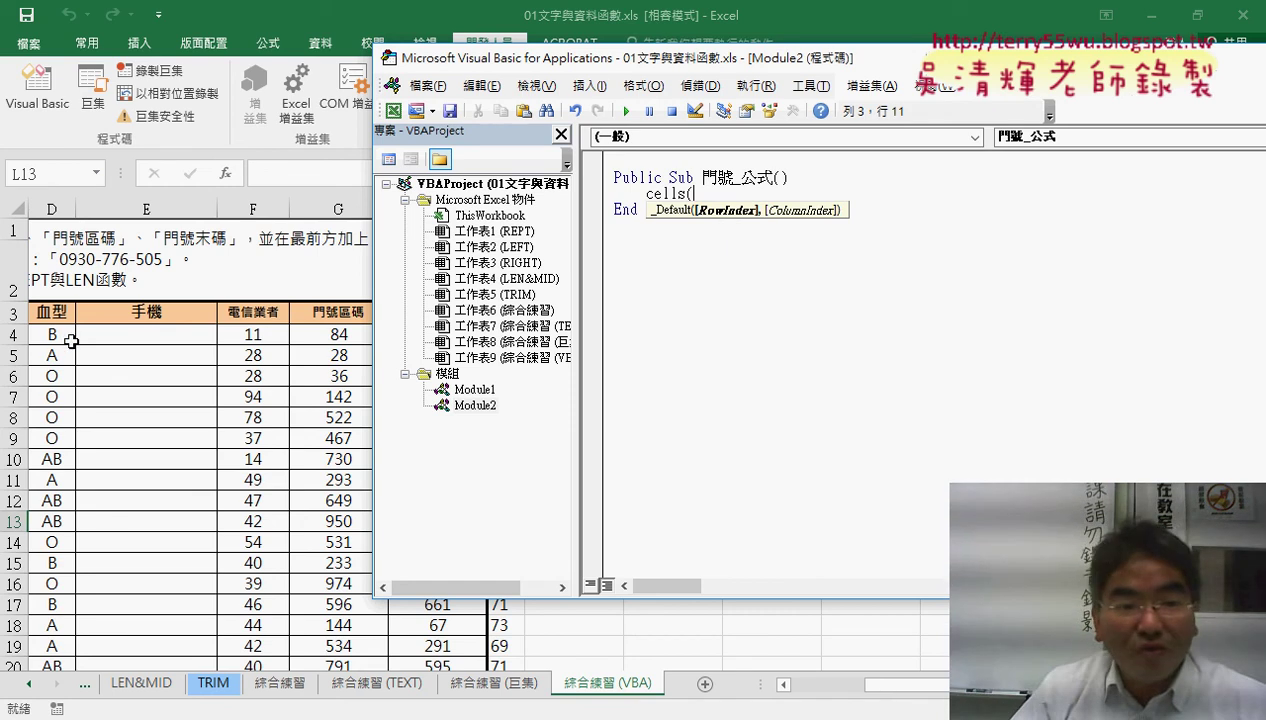
type("4")
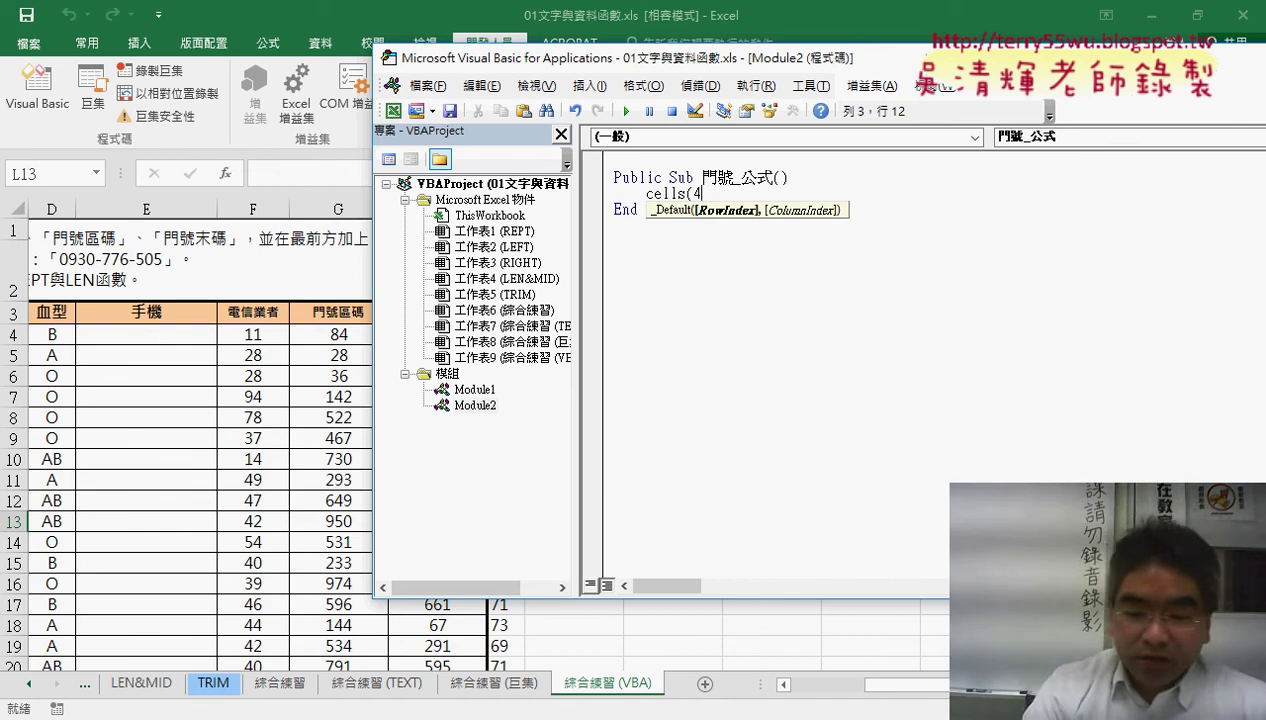
type(",")
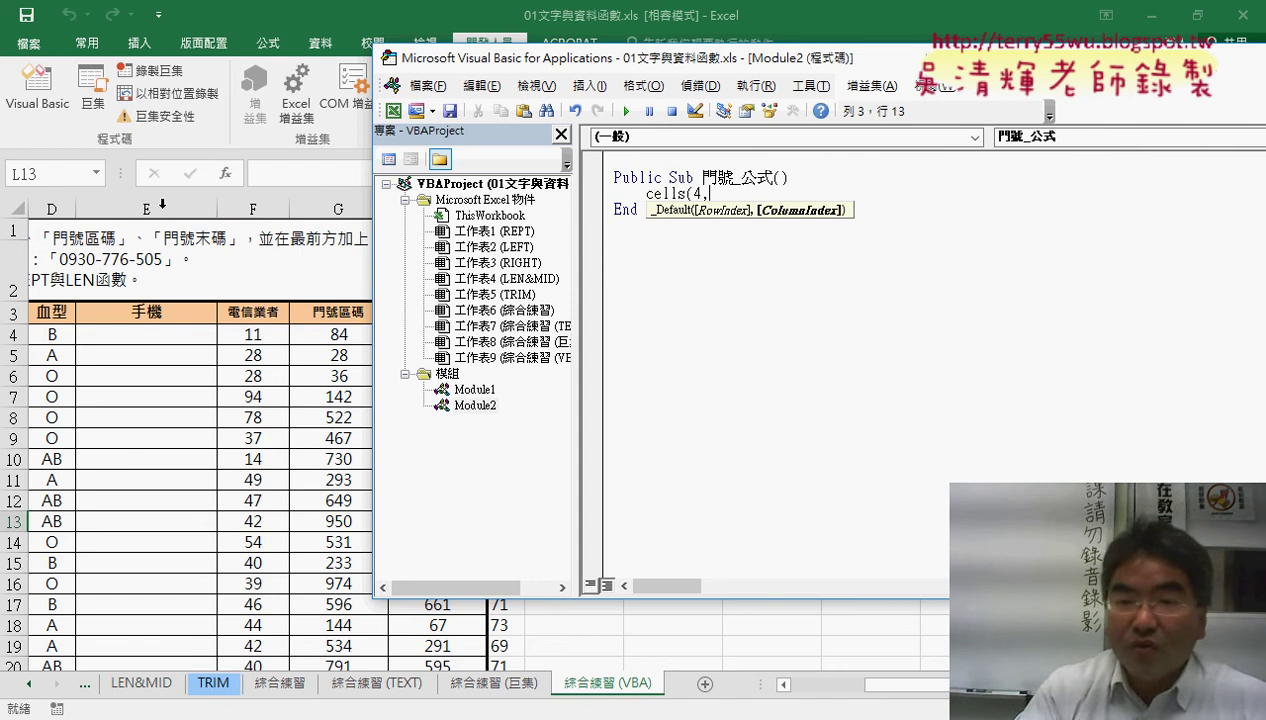
type("5")
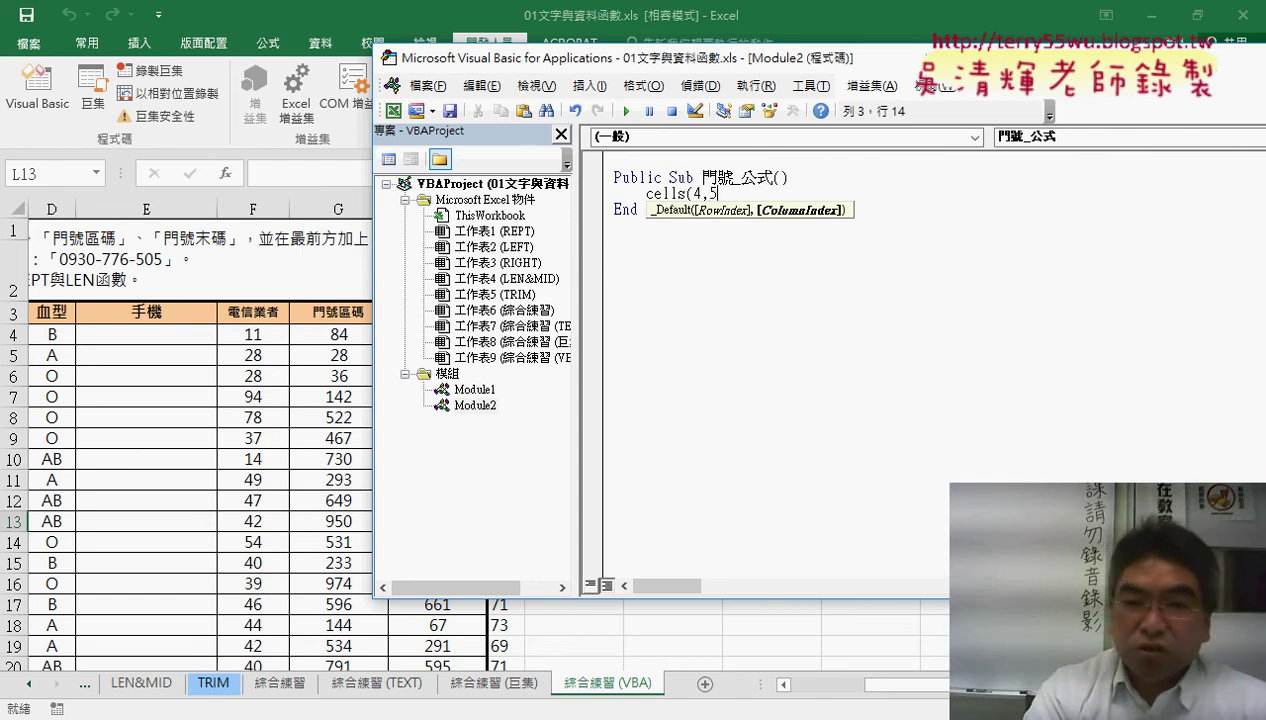
key("BackSpace")
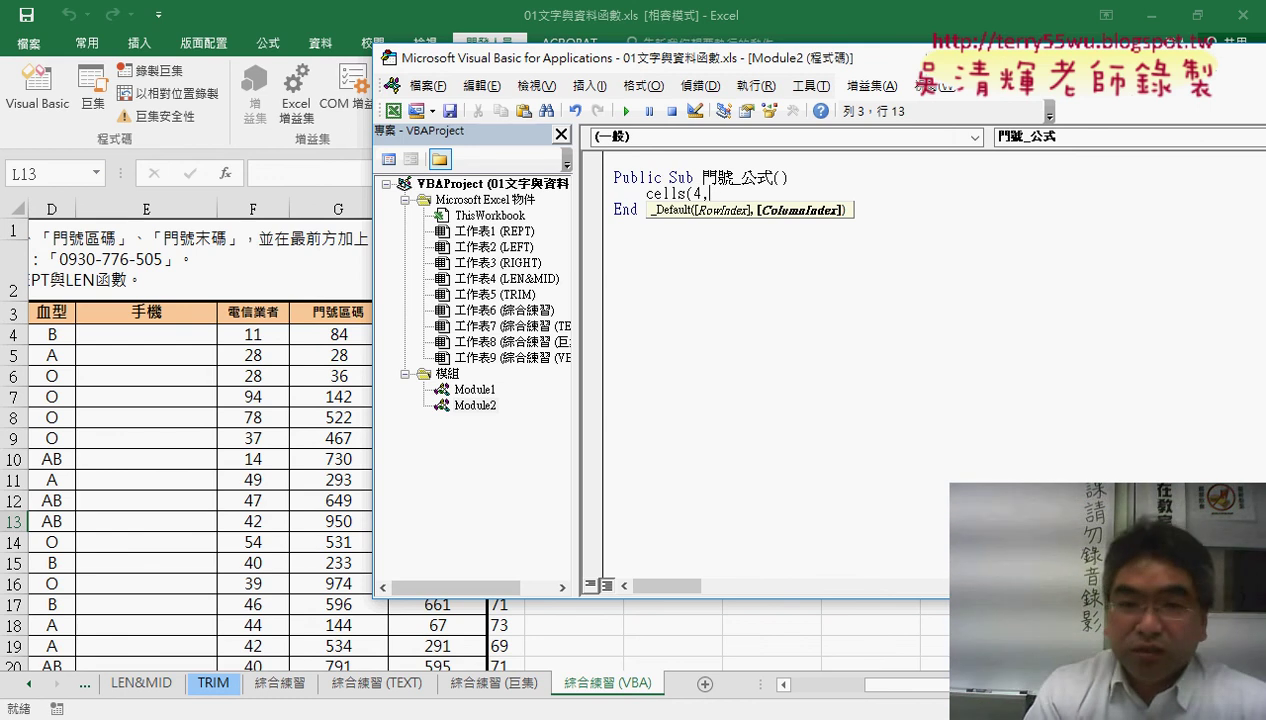
type("\"E")
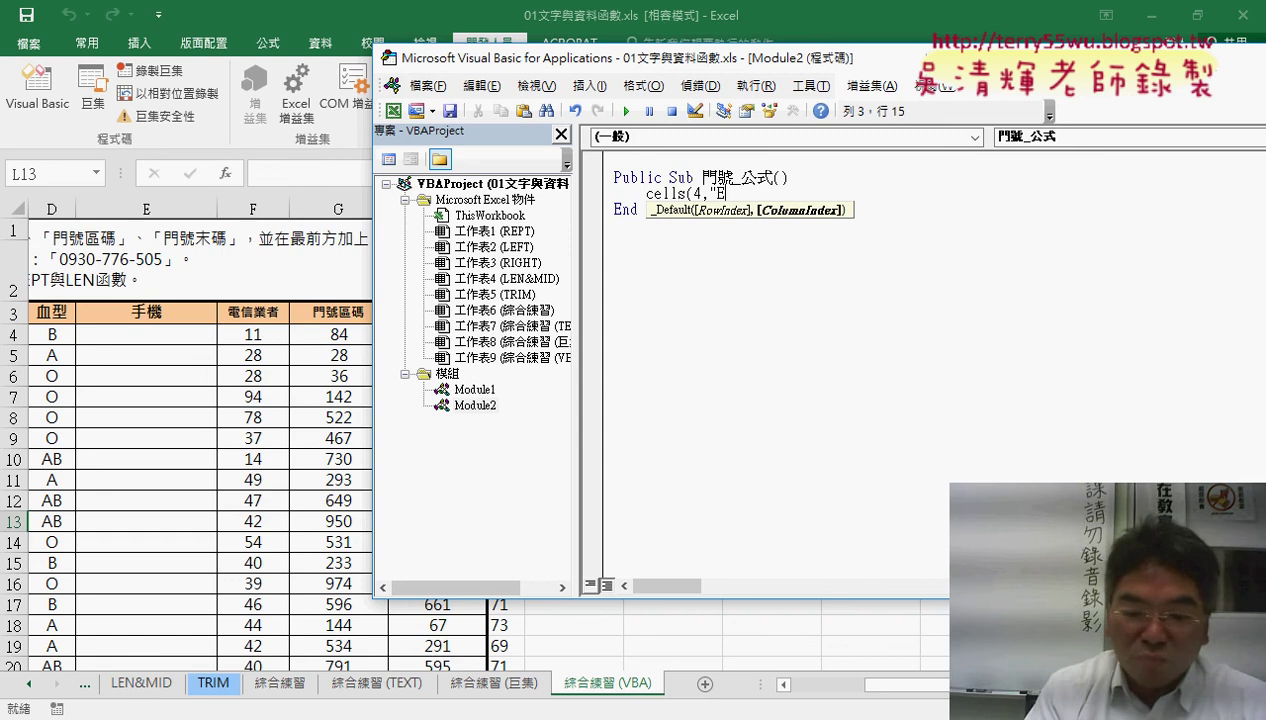
type("\")")
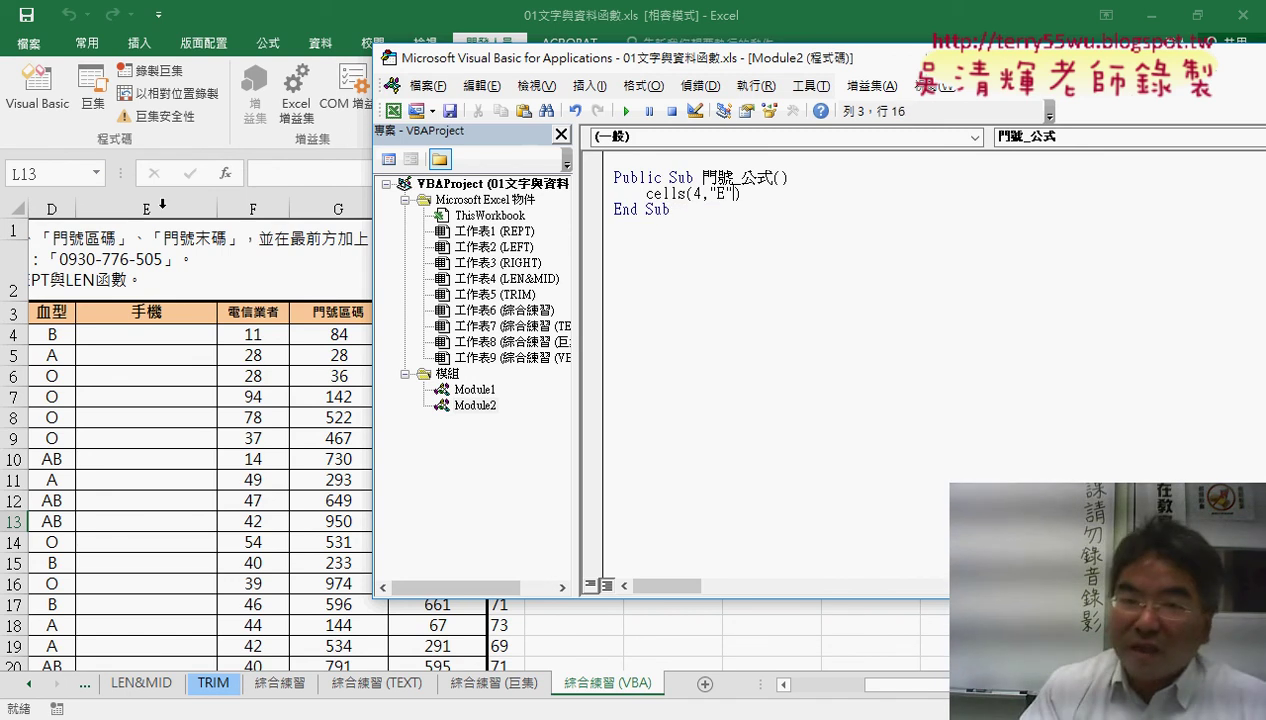
key("Left")
key("Left")
key("Left")
key("Left")
key("Delete")
key("Delete")
key("Delete")
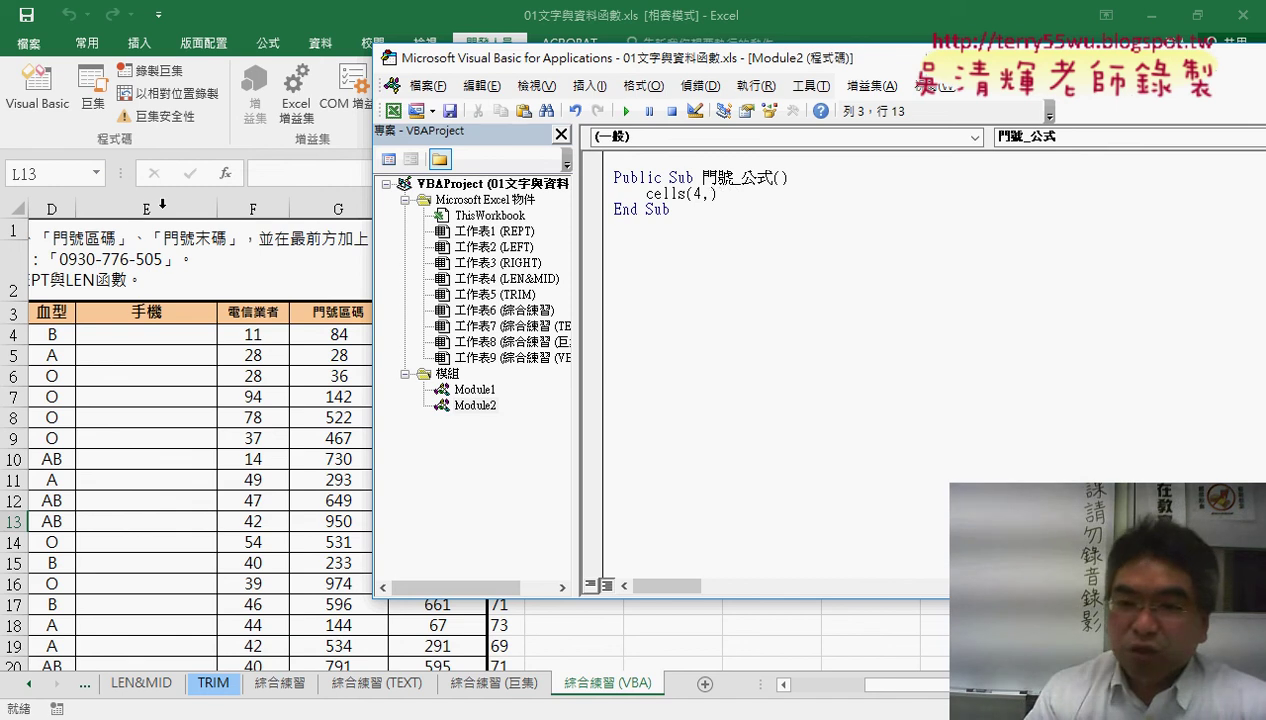
type("5")
key("ctrl+z")
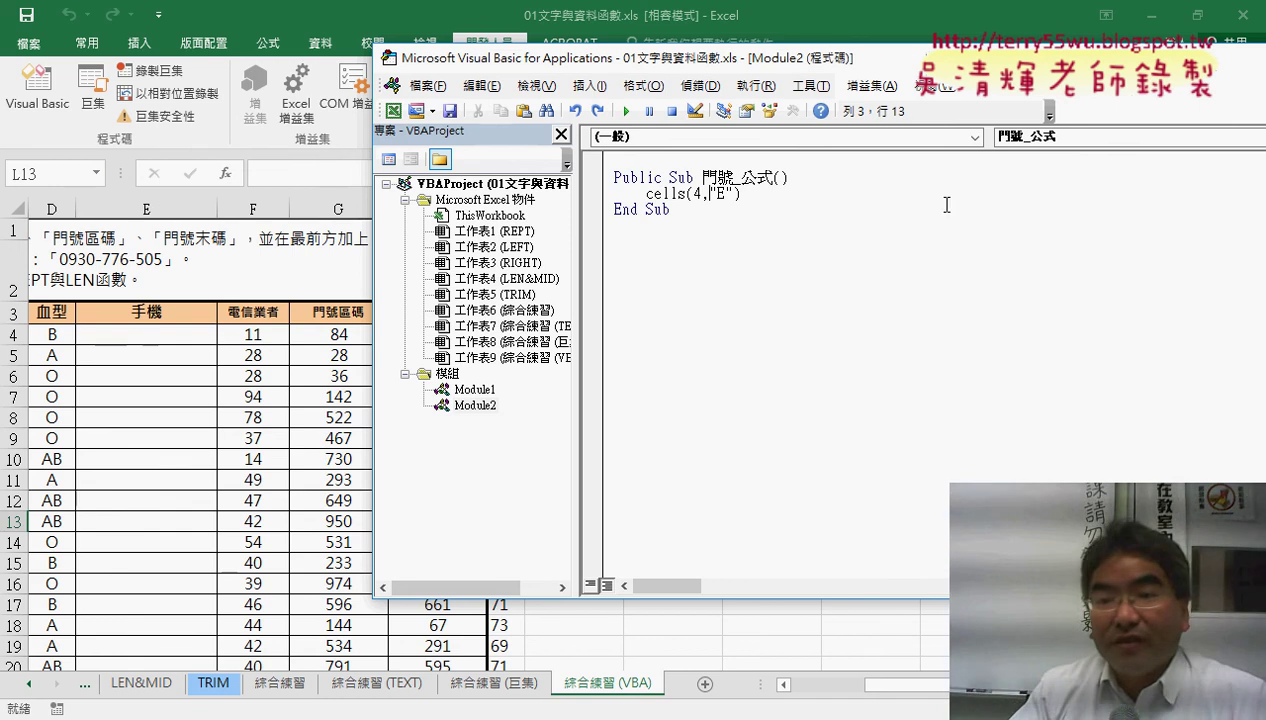
Step: Append ="" so the line formats as Cells(4, "E") = "", highlighting target cell E4
left_click_drag(741, 194, 646, 194)
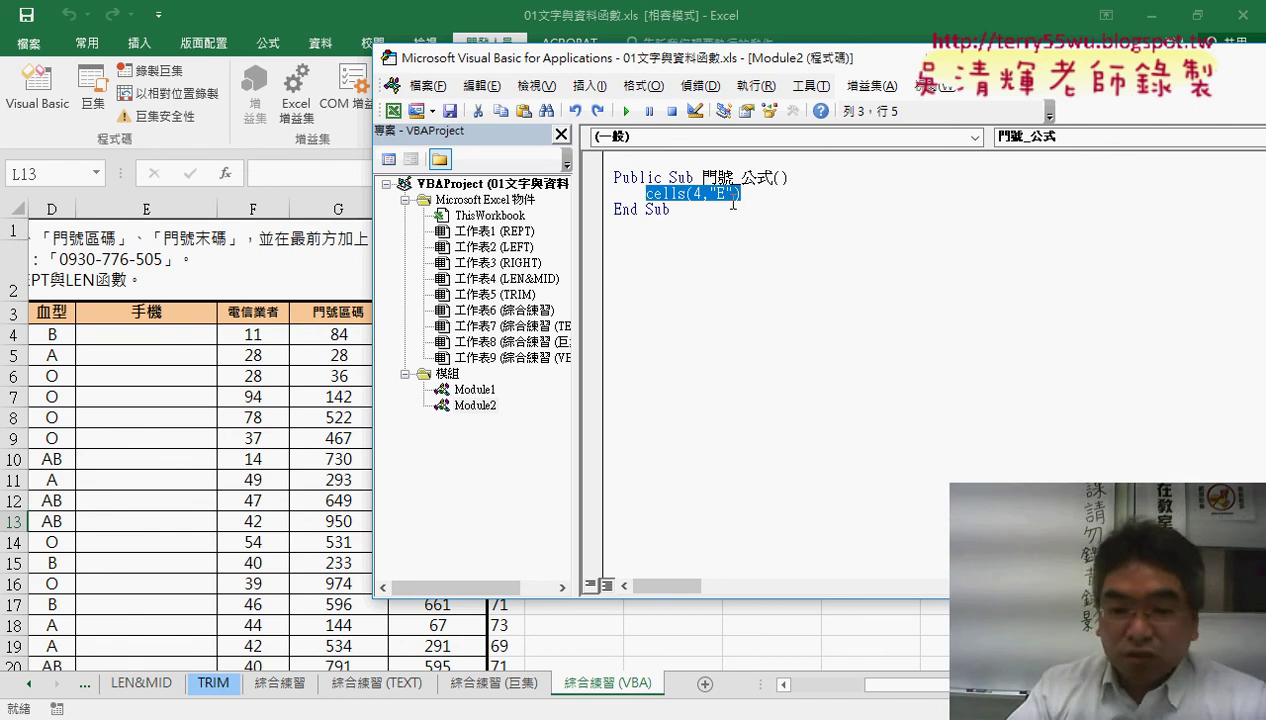
left_click(754, 198)
type("=")
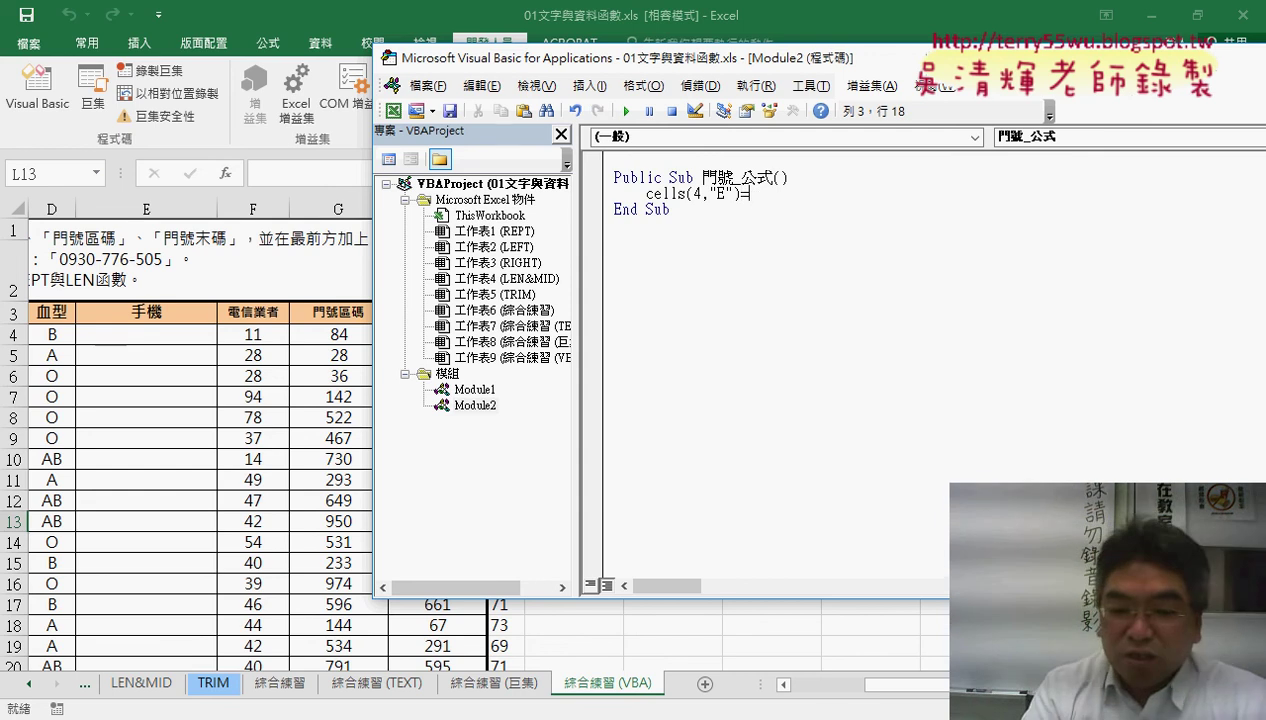
type("\"\"")
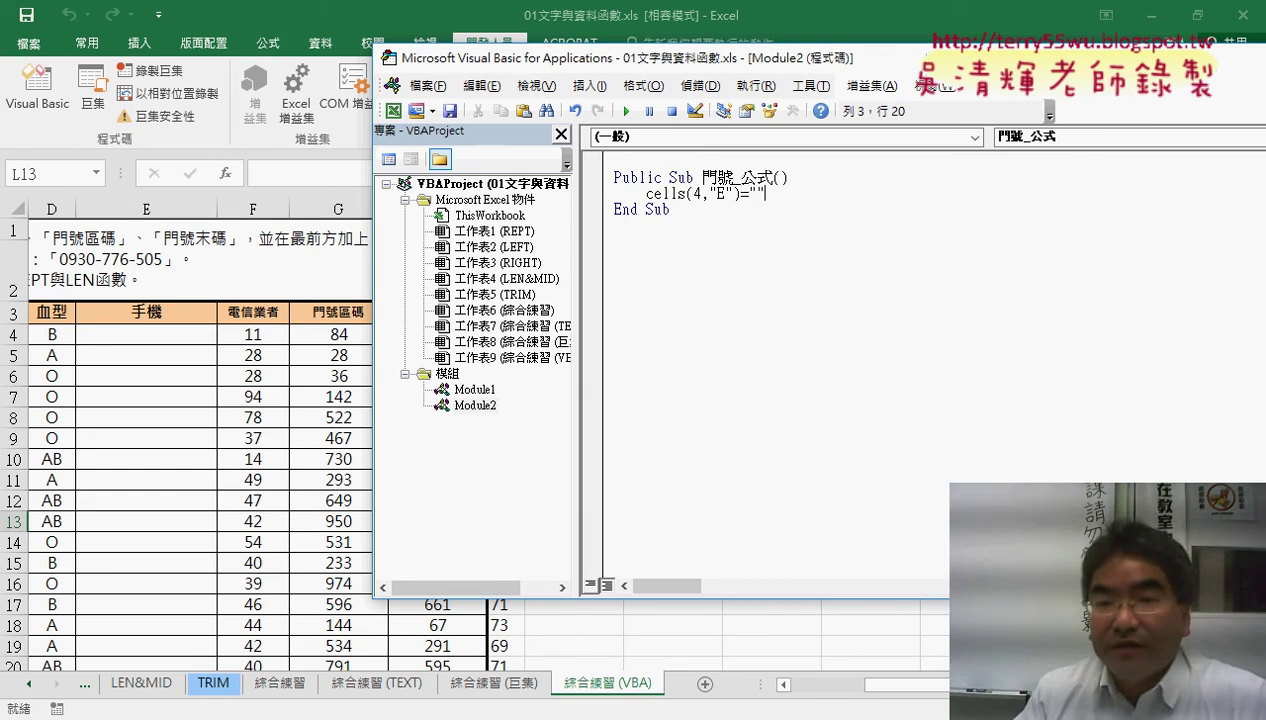
left_click(805, 209)
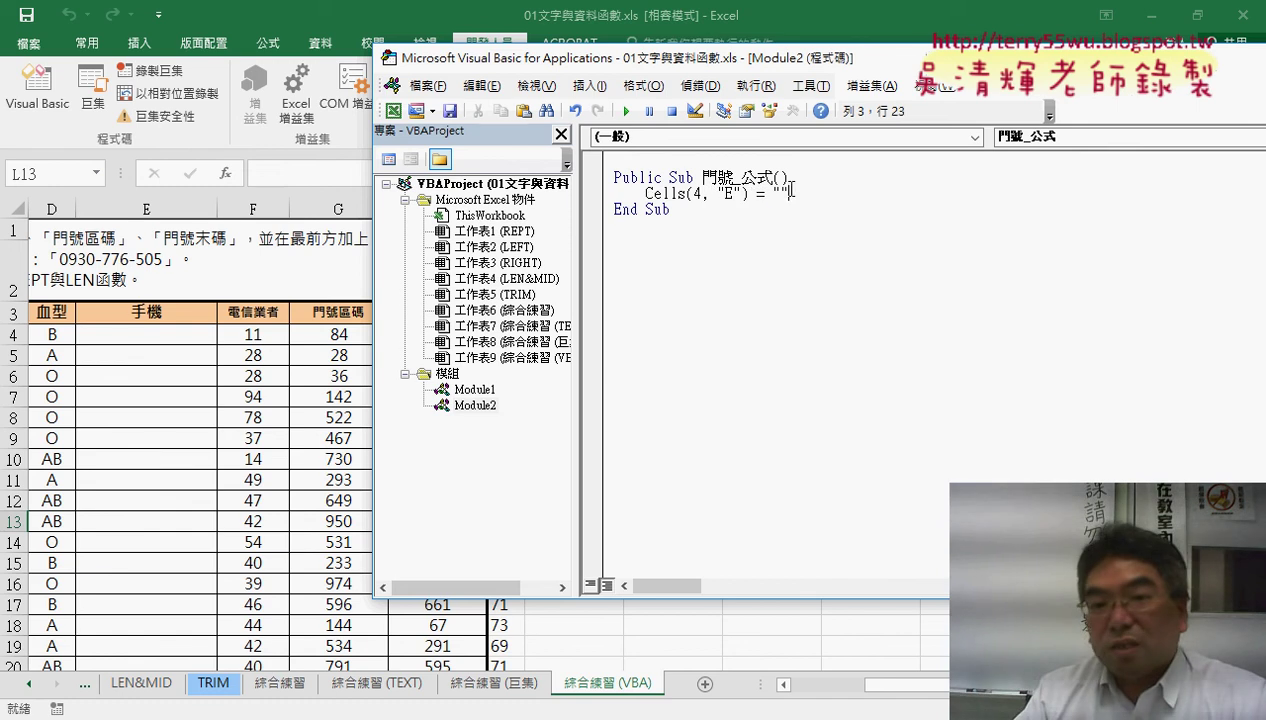
double_click(781, 193)
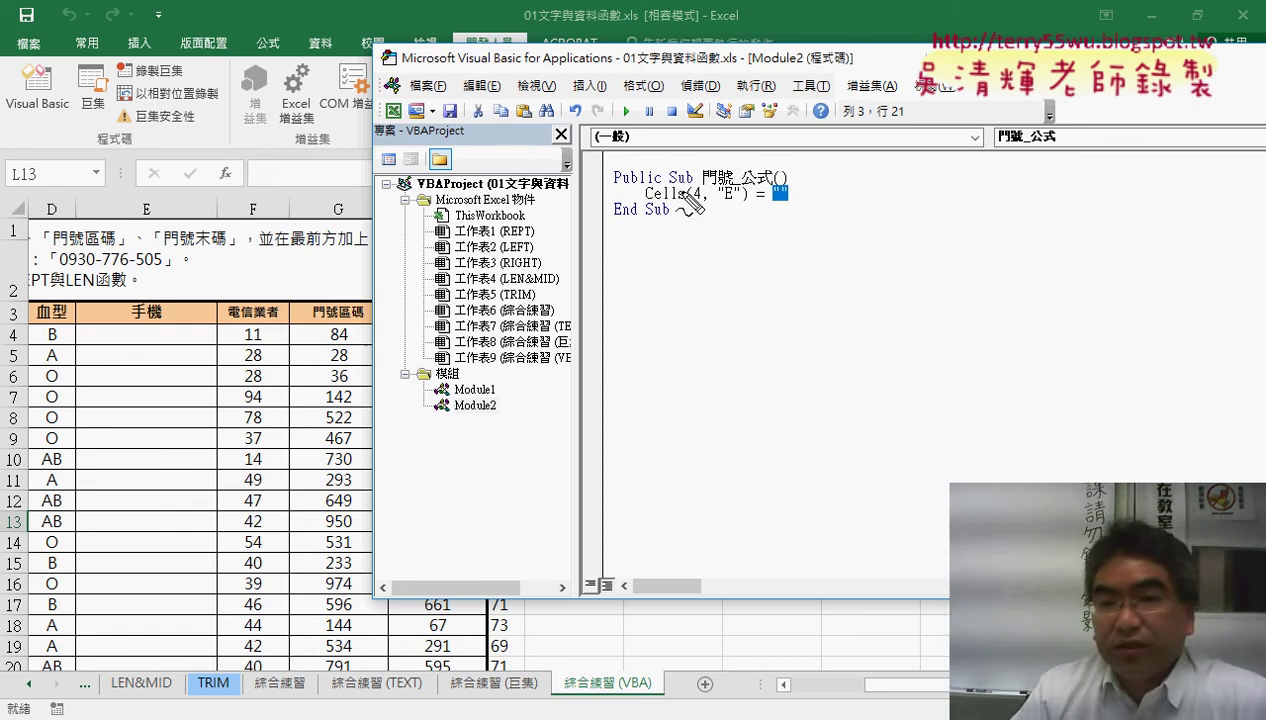
mouse_move(770, 207)
left_mouse_down()
mouse_move(800, 207)
mouse_move(695, 168)
mouse_move(708, 164)
left_mouse_up()
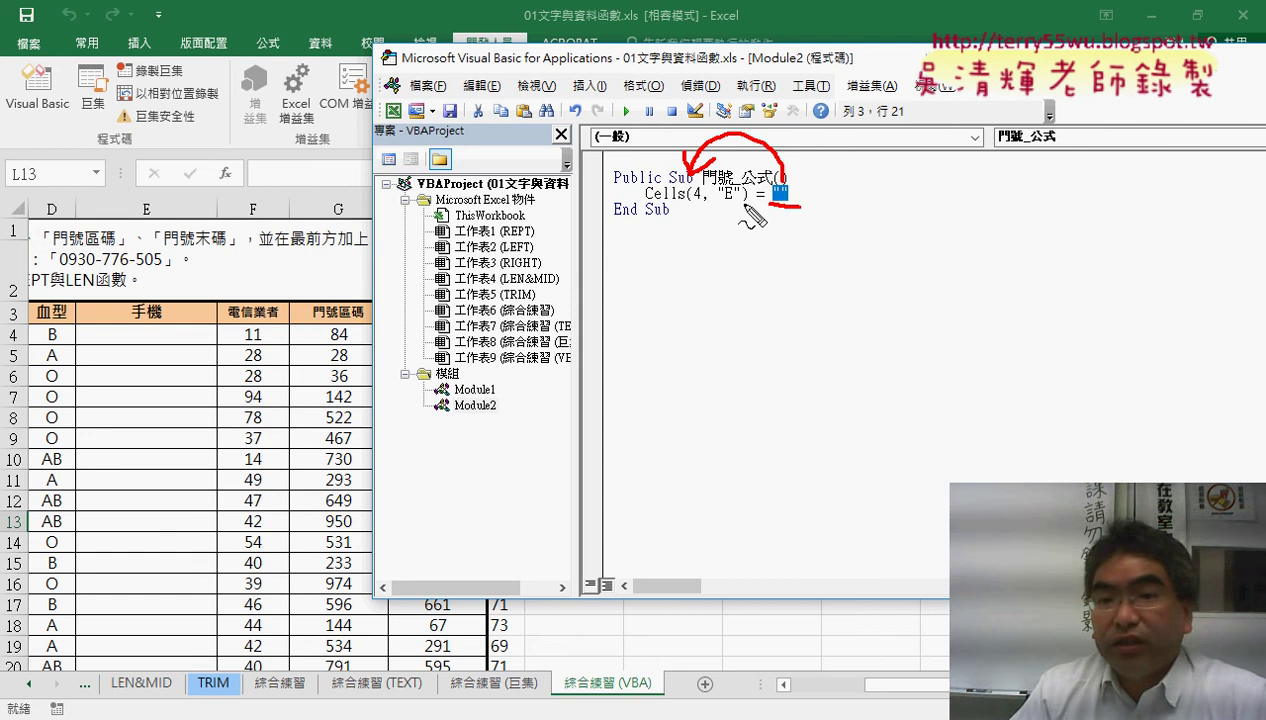
left_click_drag(745, 204, 652, 204)
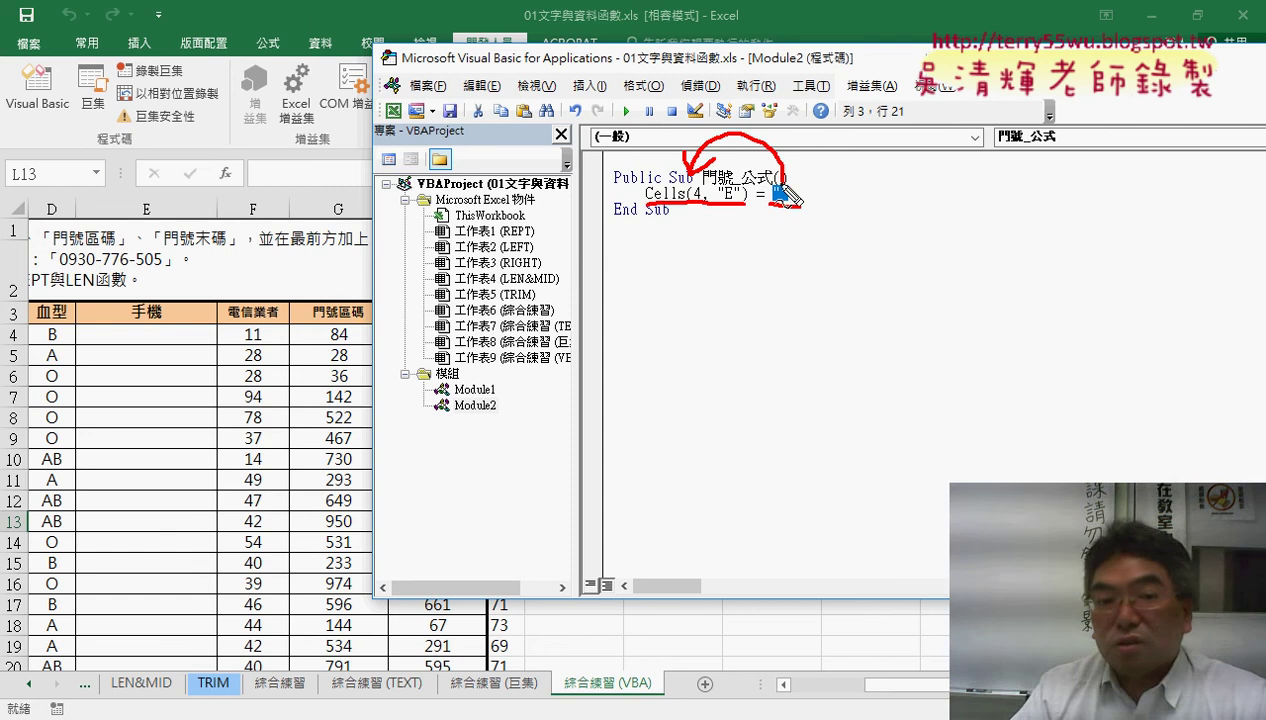
left_click_drag(180, 340, 158, 352)
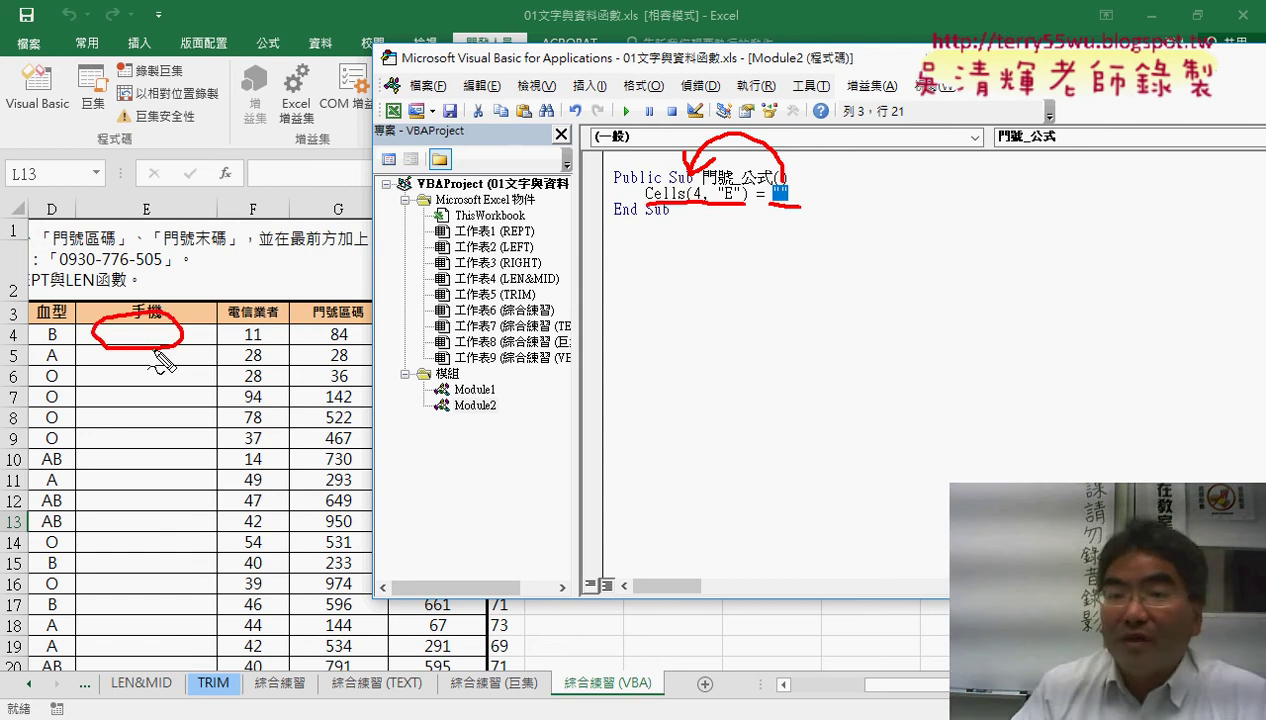
key("Escape")
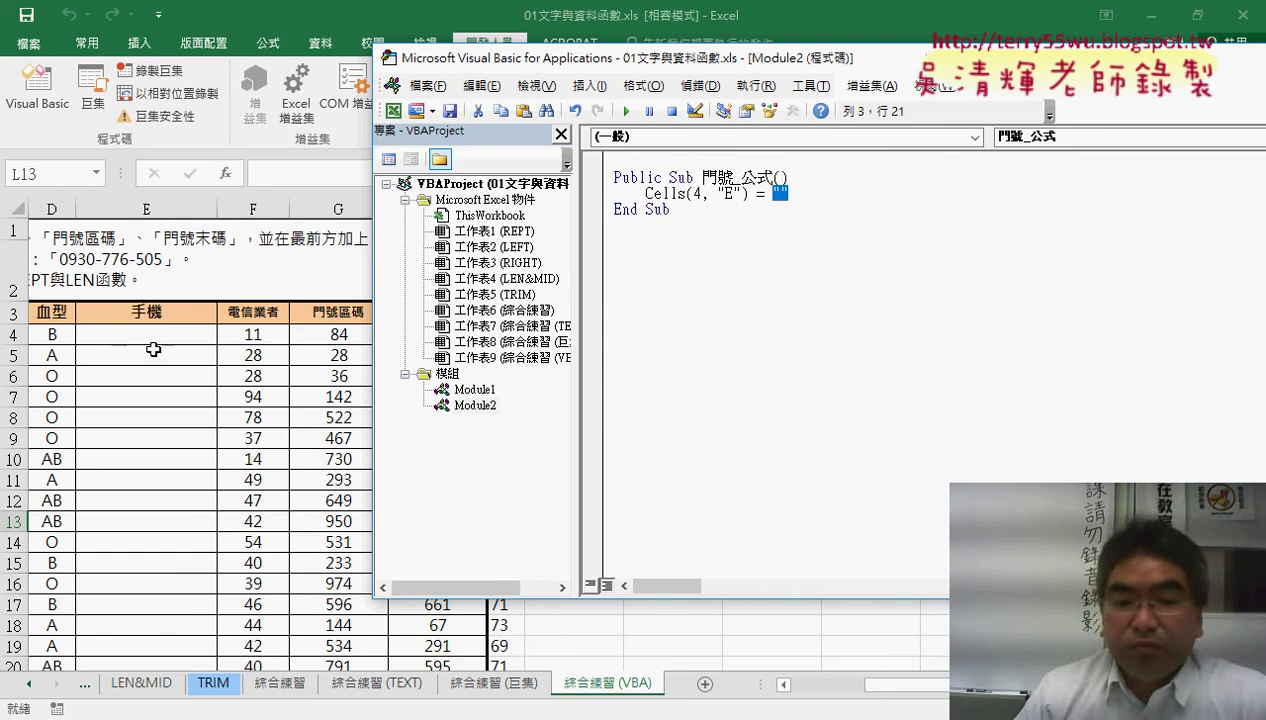
Step: Copy the phone formula text from cell E4 on the 綜合練習 (TEXT) sheet
left_click(390, 690)
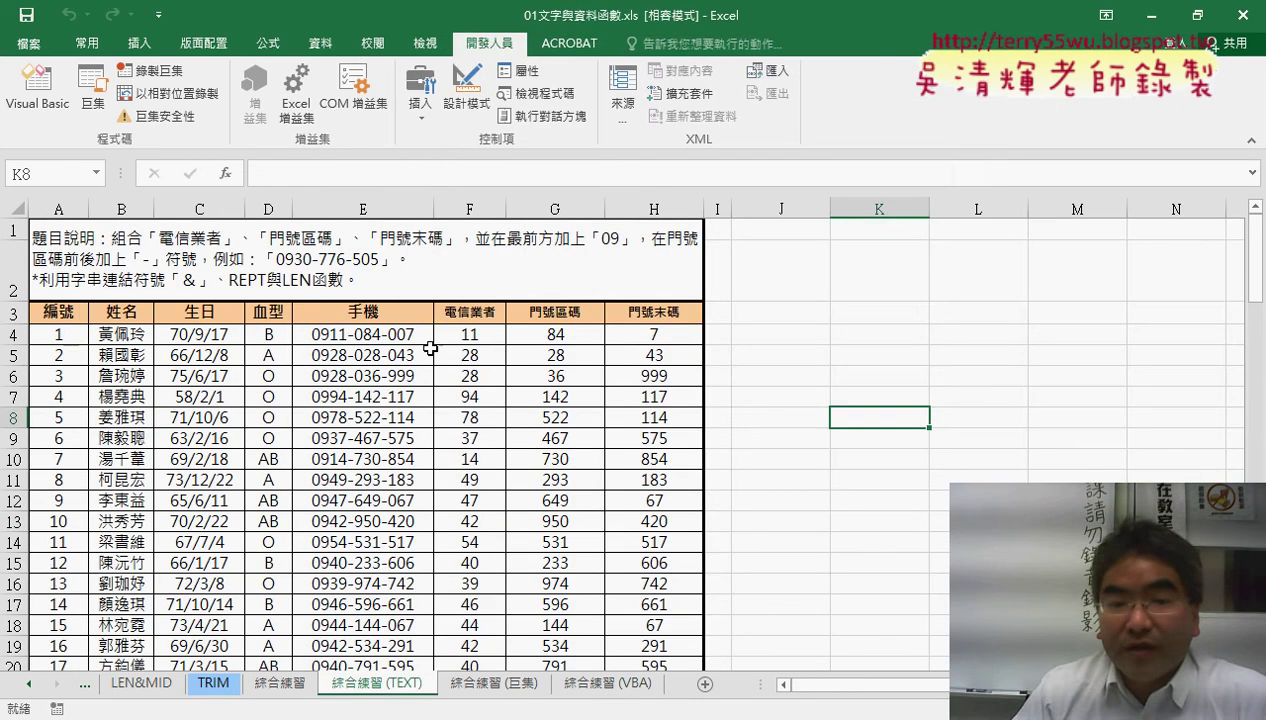
left_click(393, 335)
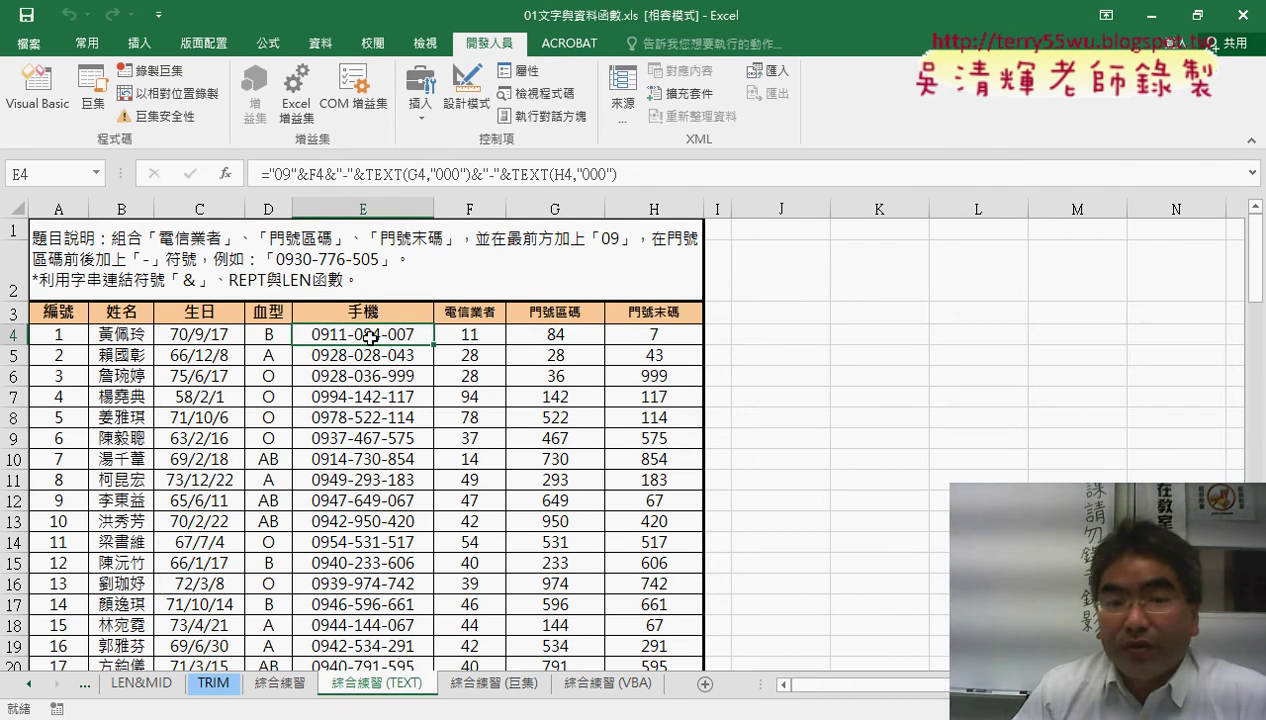
left_click_drag(261, 174, 648, 170)
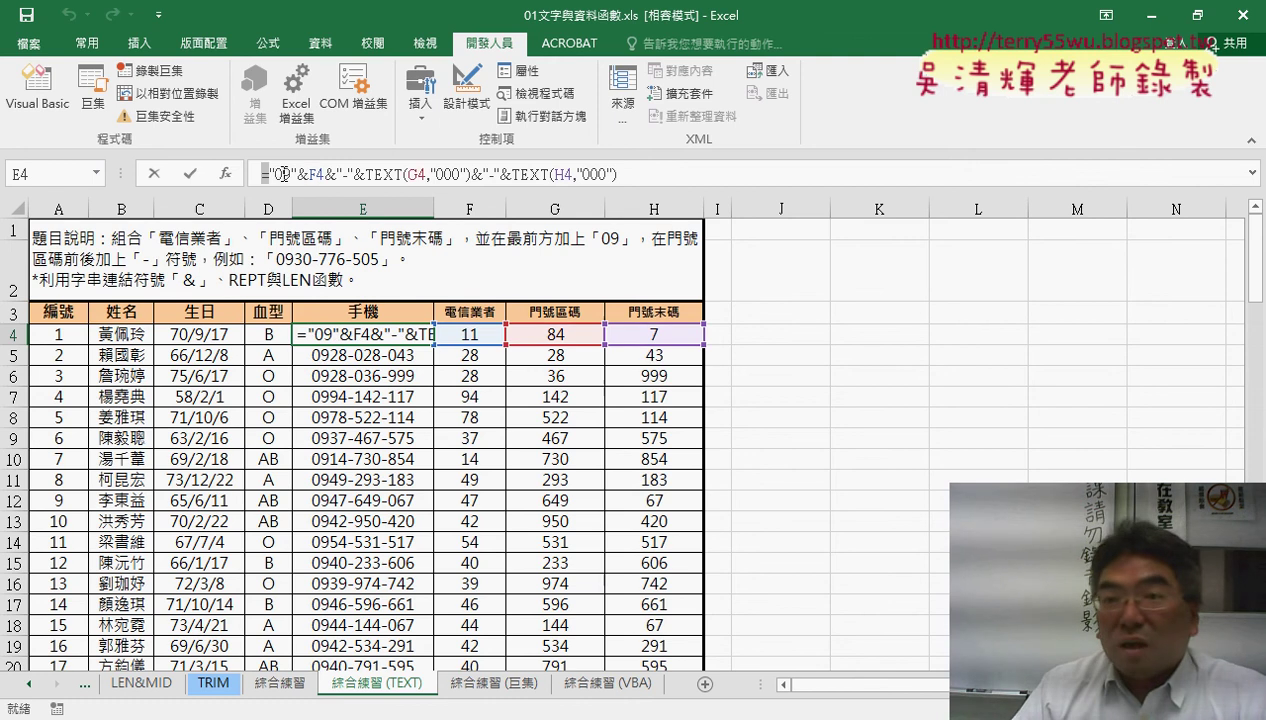
right_click(531, 177)
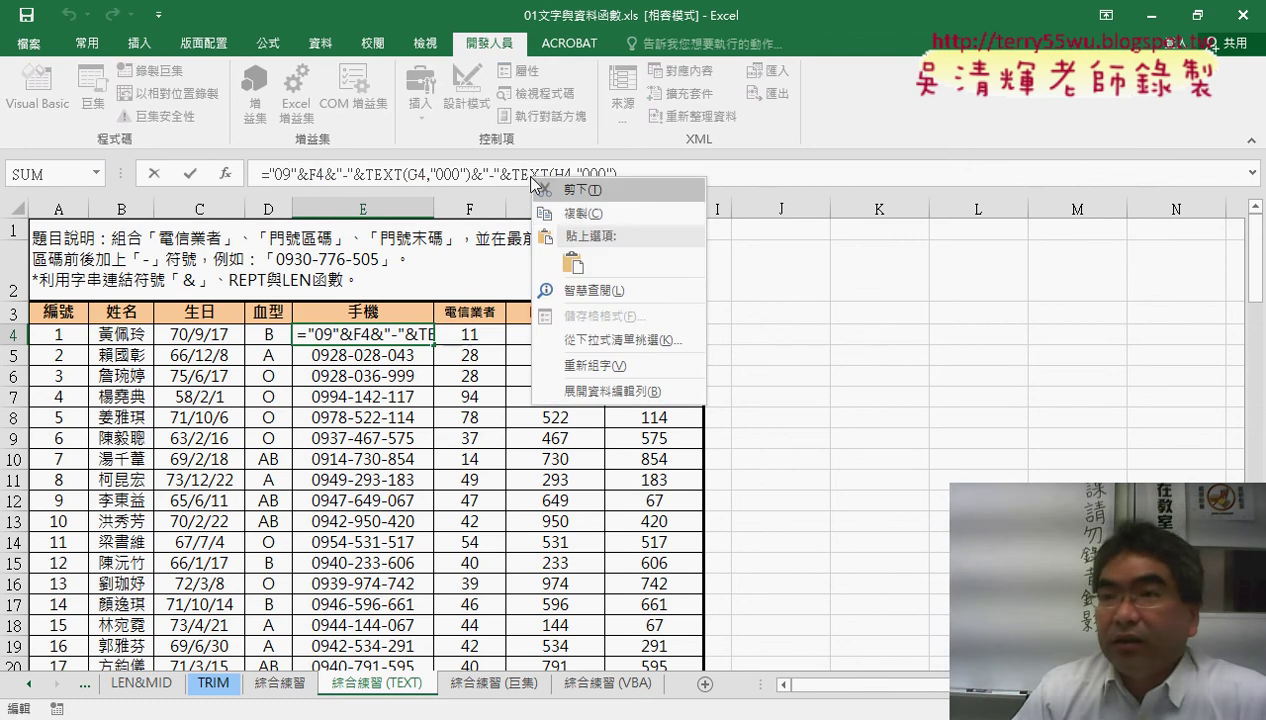
left_click(563, 215)
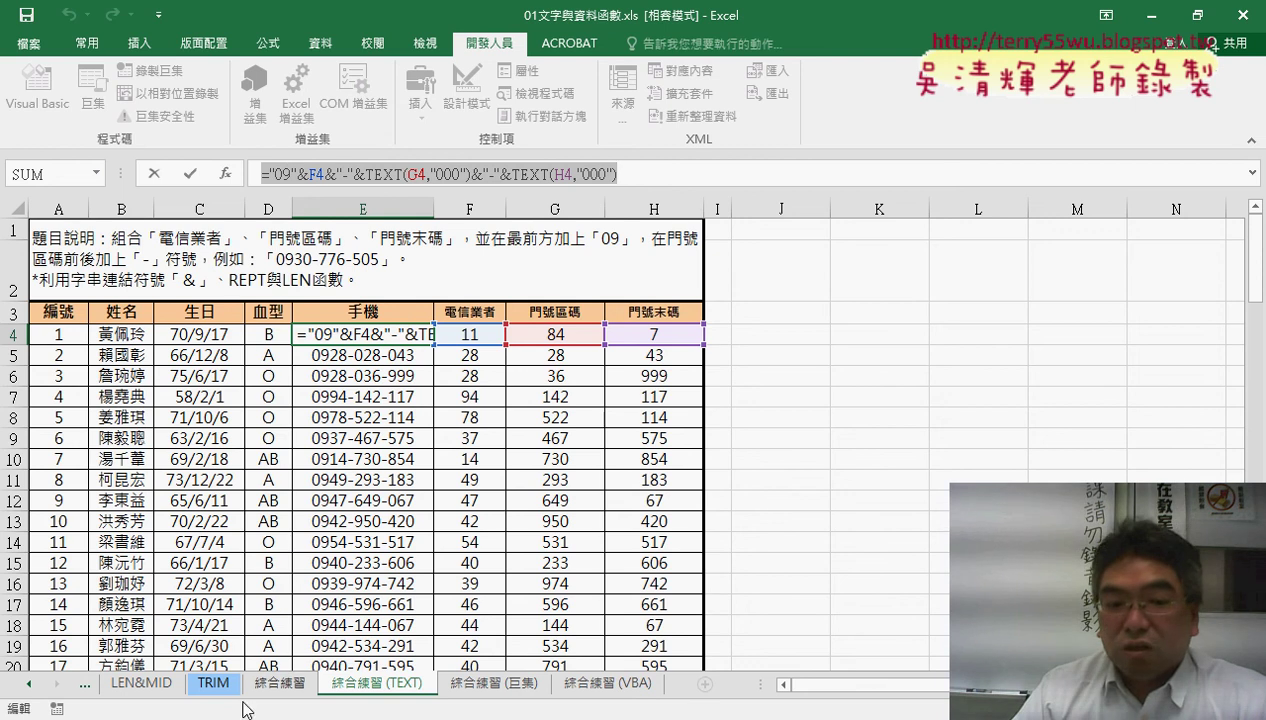
left_click(411, 670)
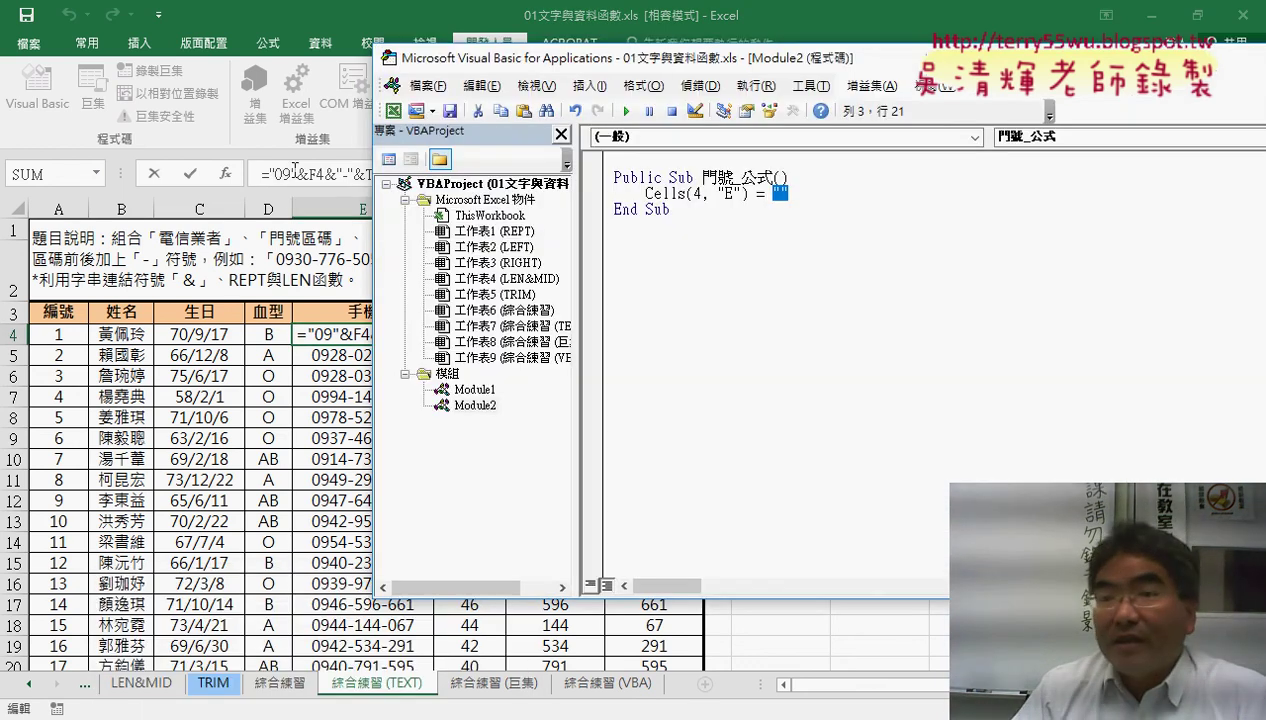
left_click(183, 161)
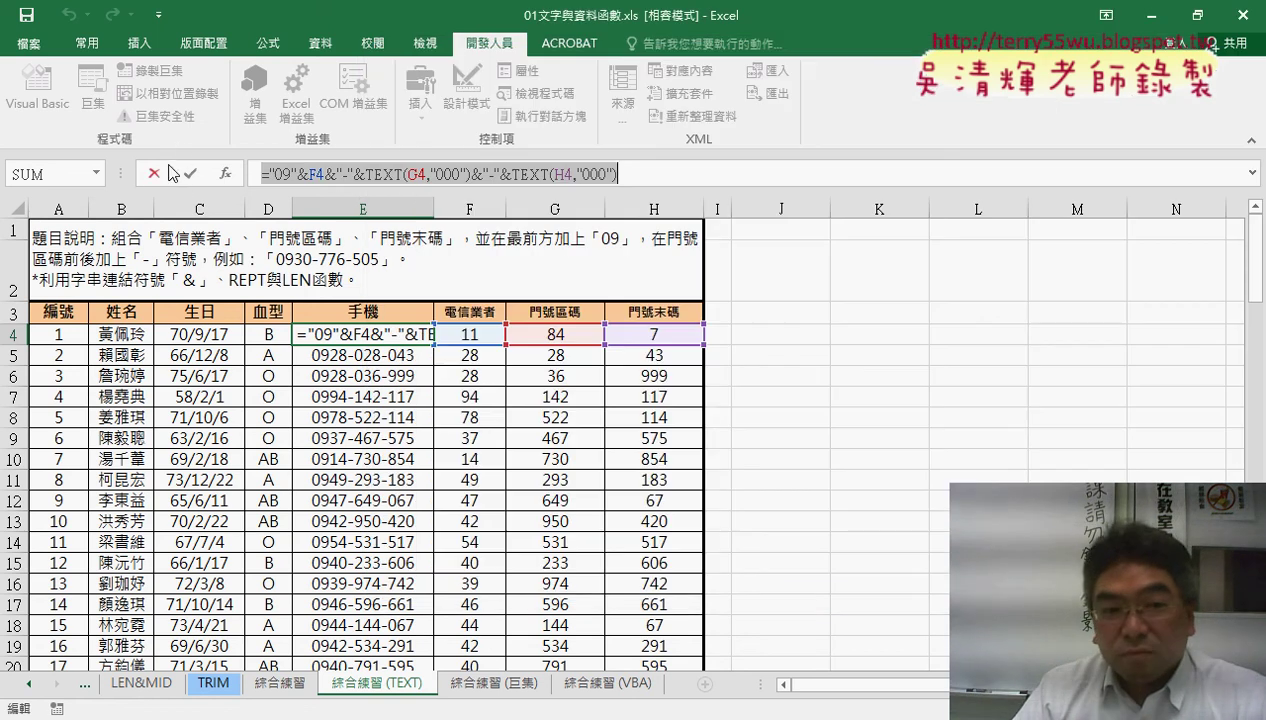
left_click(190, 173)
mouse_move(300, 708)
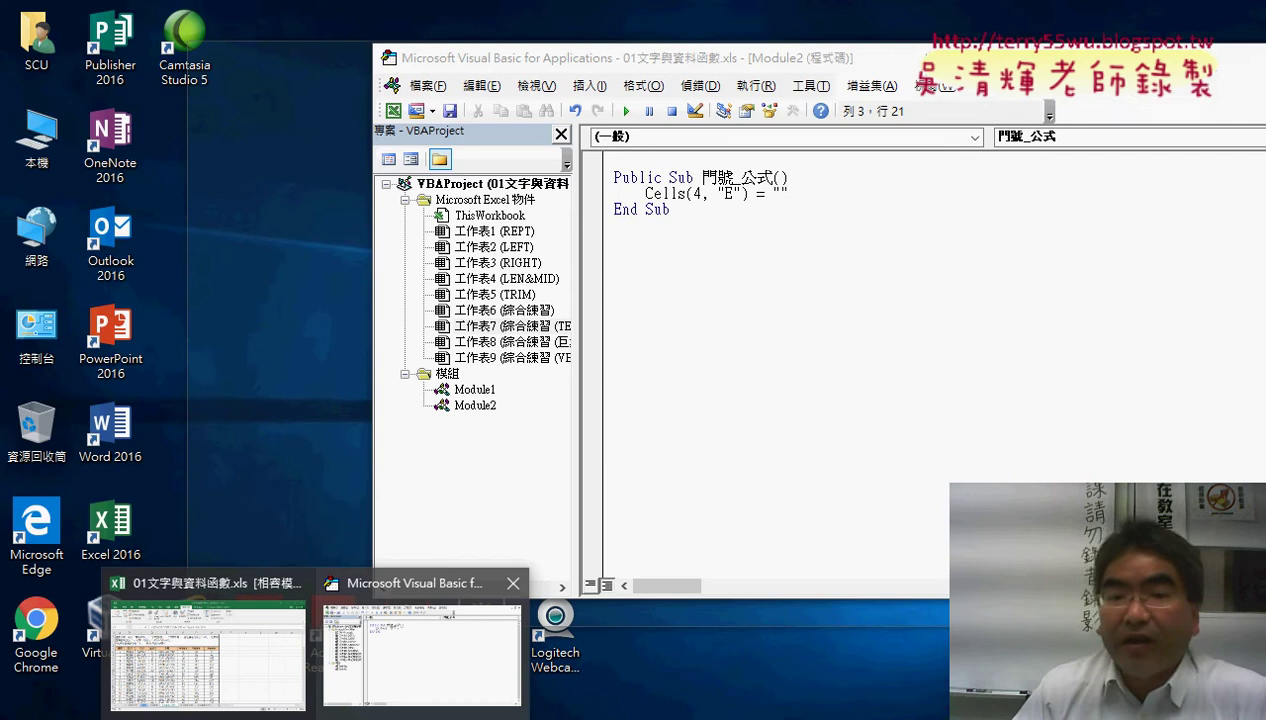
Step: Paste the E4 formula inside the quotes of Cells(4, "E") = "", raising an expected end-of-statement error
left_click(443, 658)
left_click(816, 229)
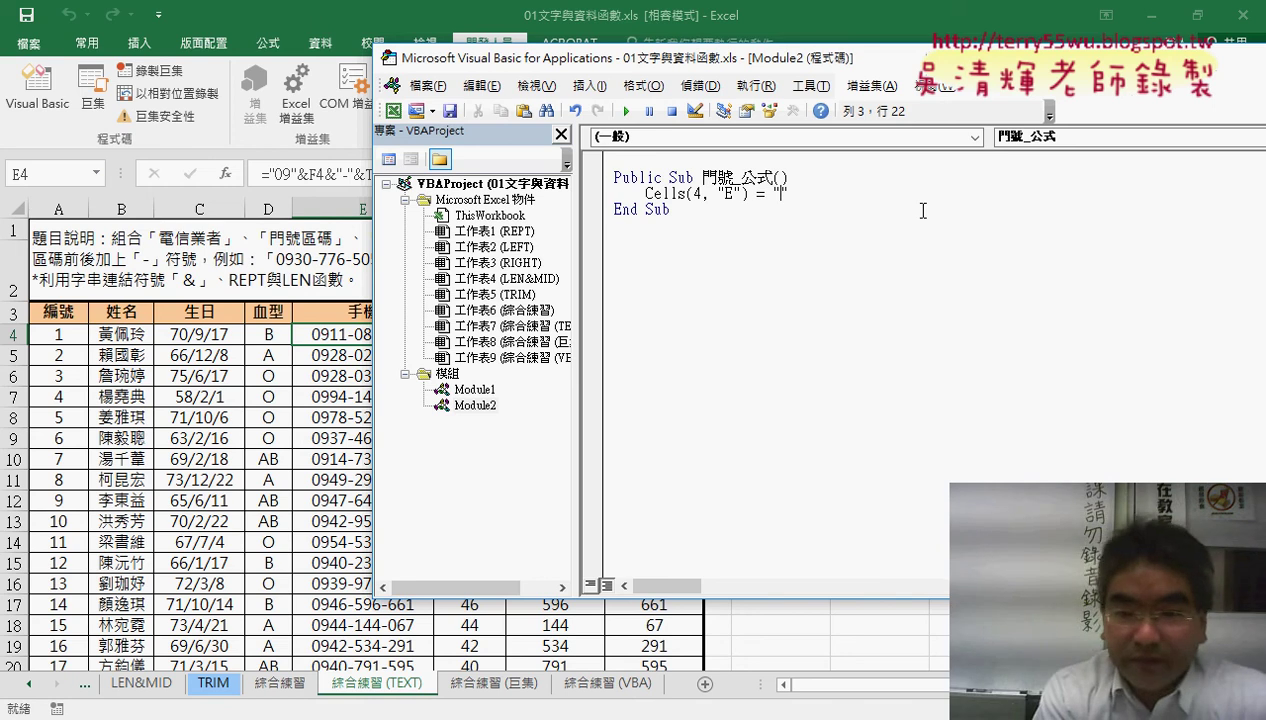
key("ctrl+v")
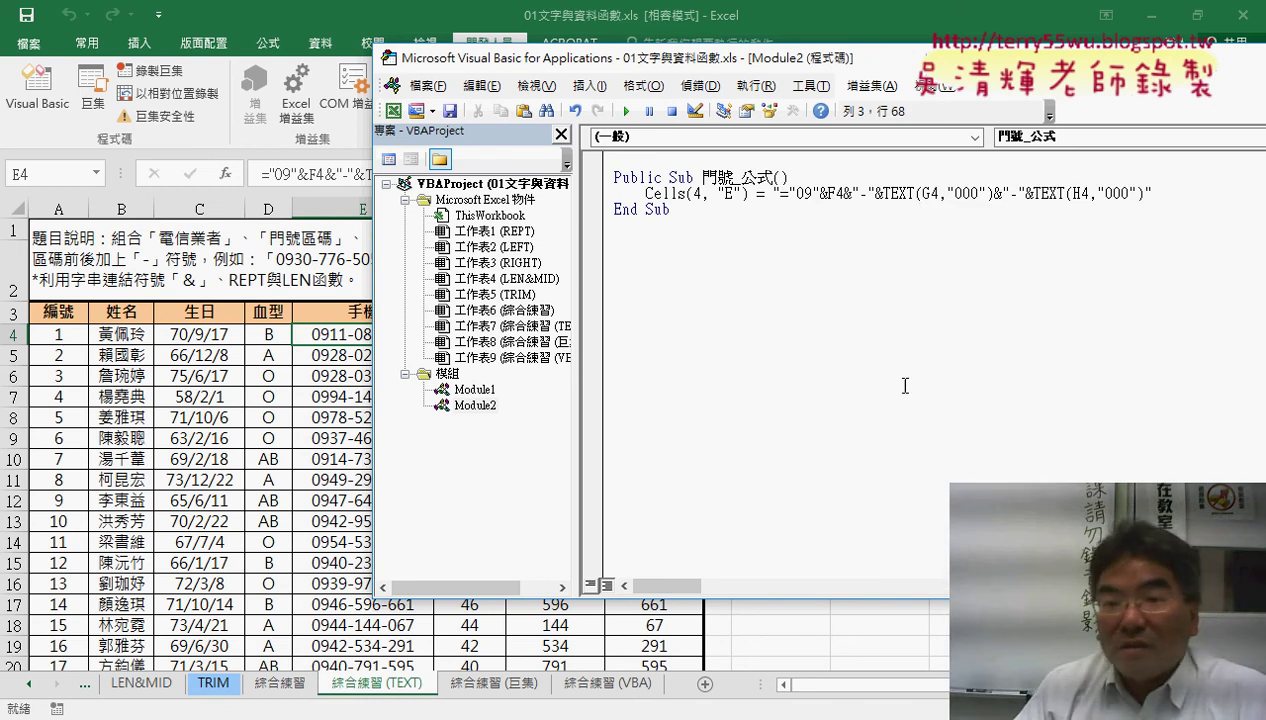
left_click_drag(779, 194, 1137, 206)
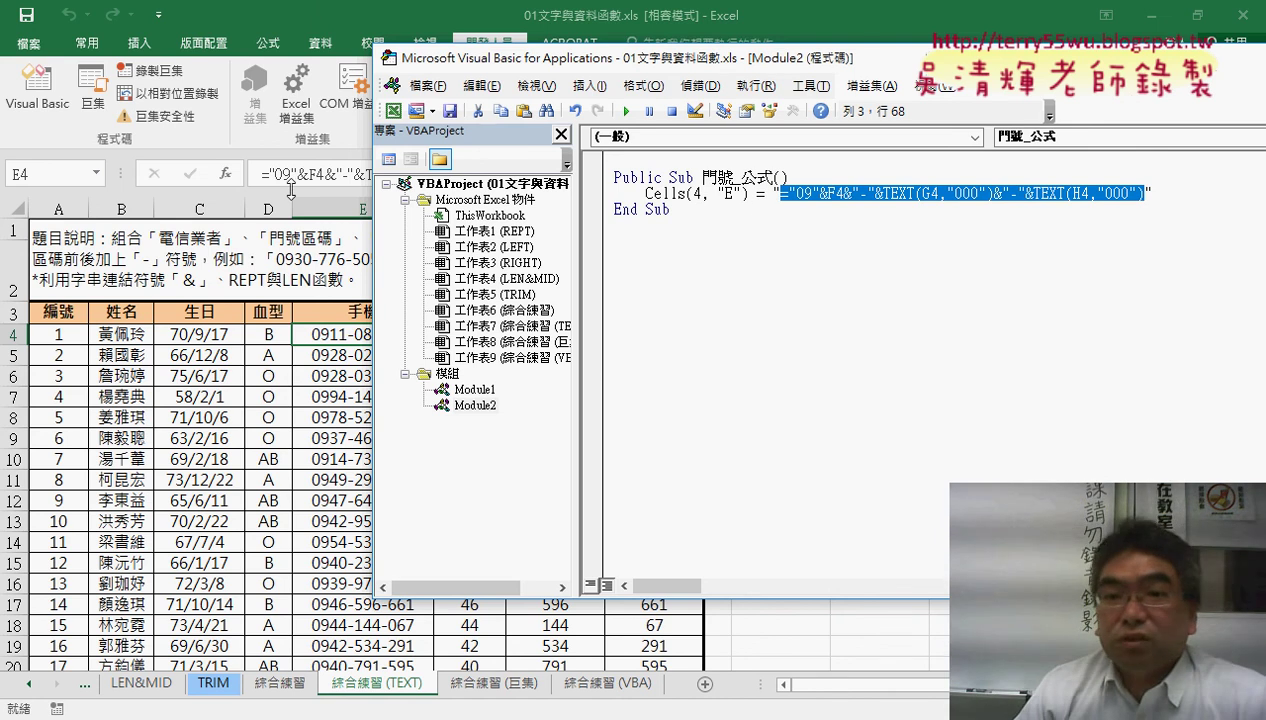
left_click(849, 384)
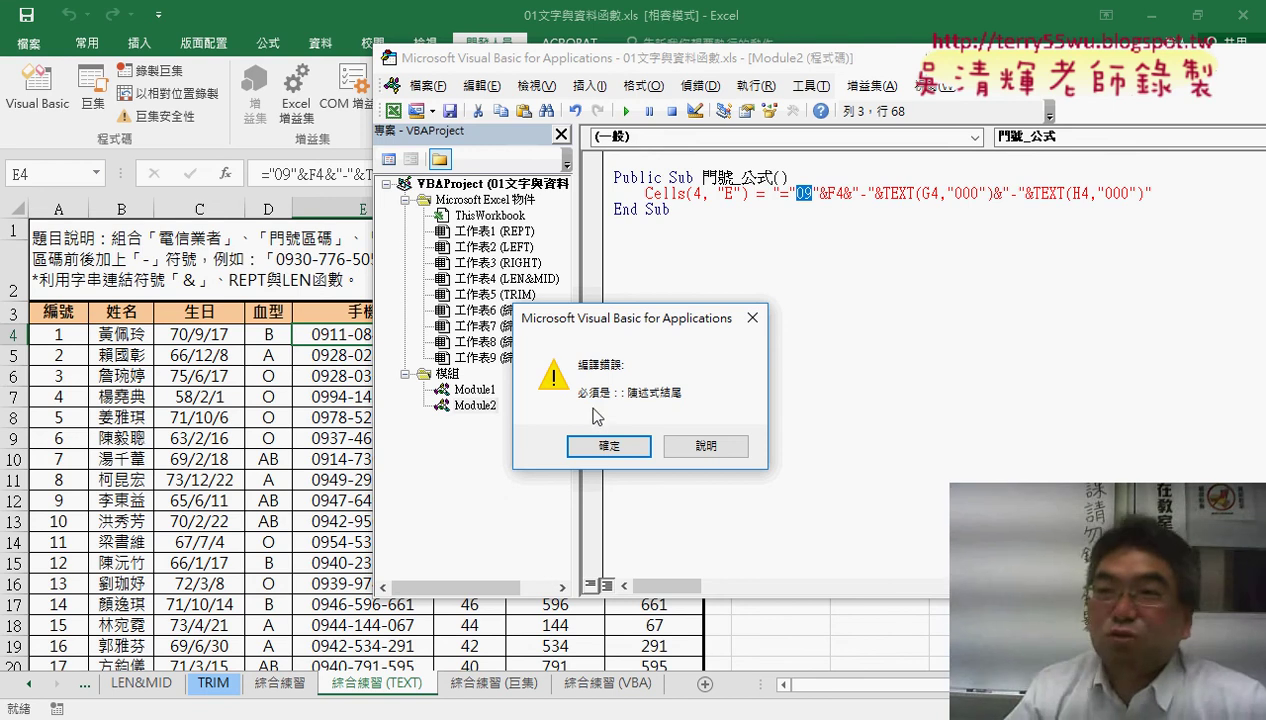
Step: Dismiss the compile error and double the quotes around 09, the dash and 000 in the formula
left_click(610, 437)
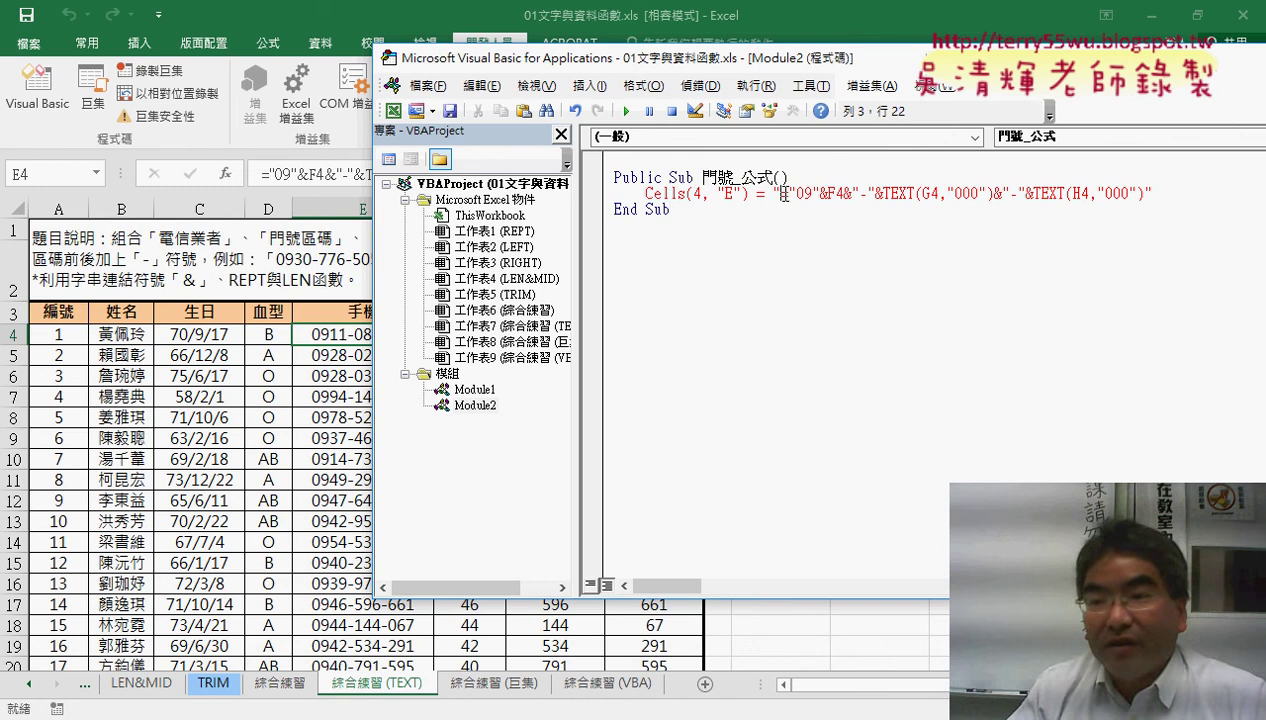
left_click_drag(784, 194, 1148, 193)
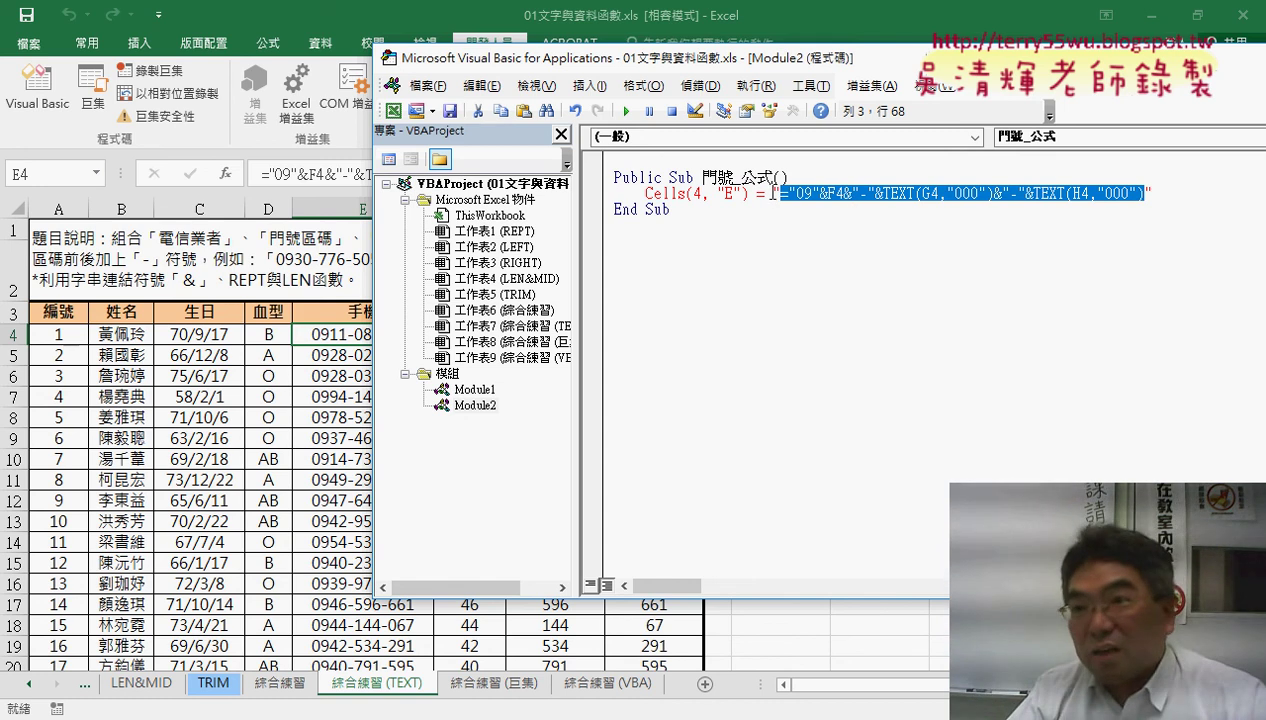
left_click(797, 195)
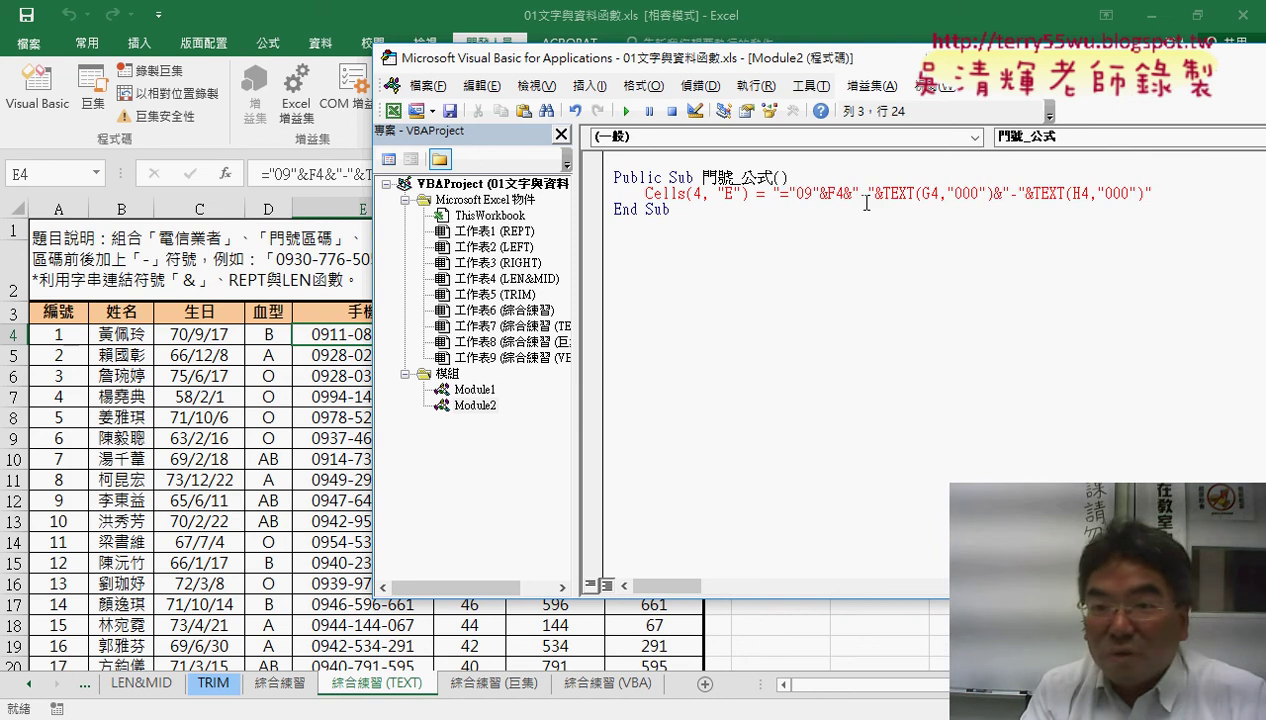
type("\"")
key("Right")
key("Right")
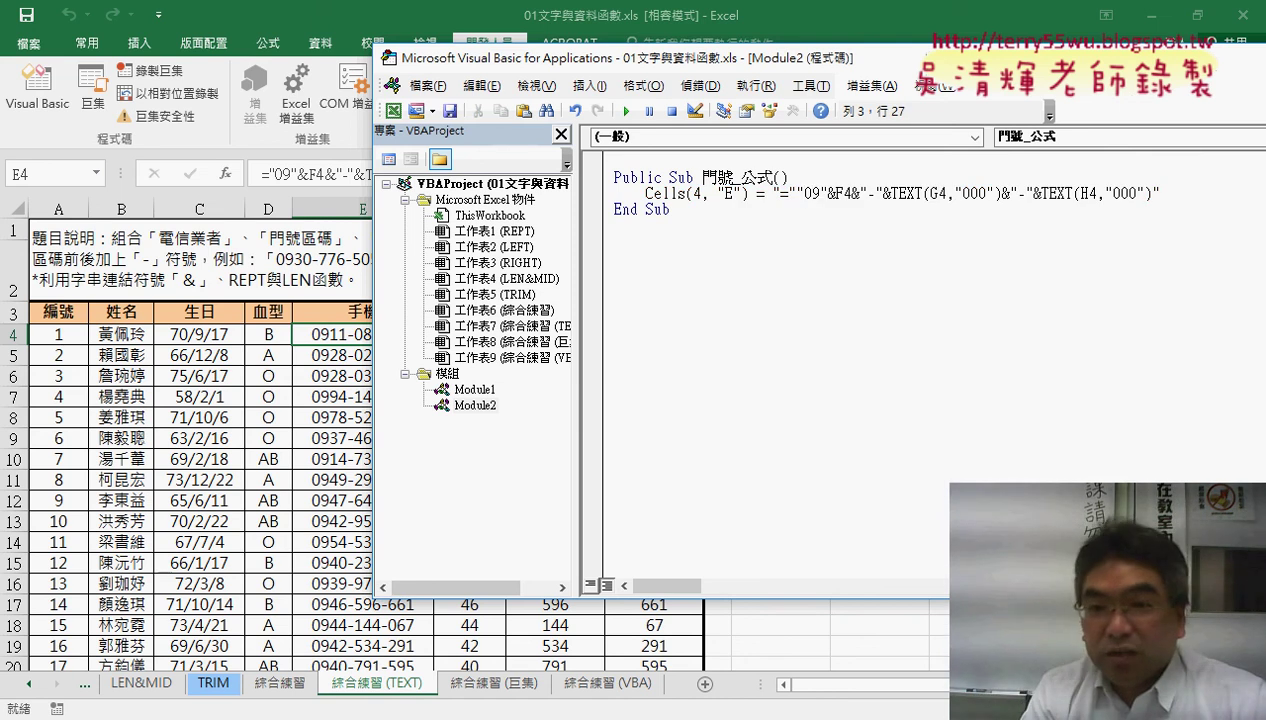
type("\"")
key("Right")
key("Right")
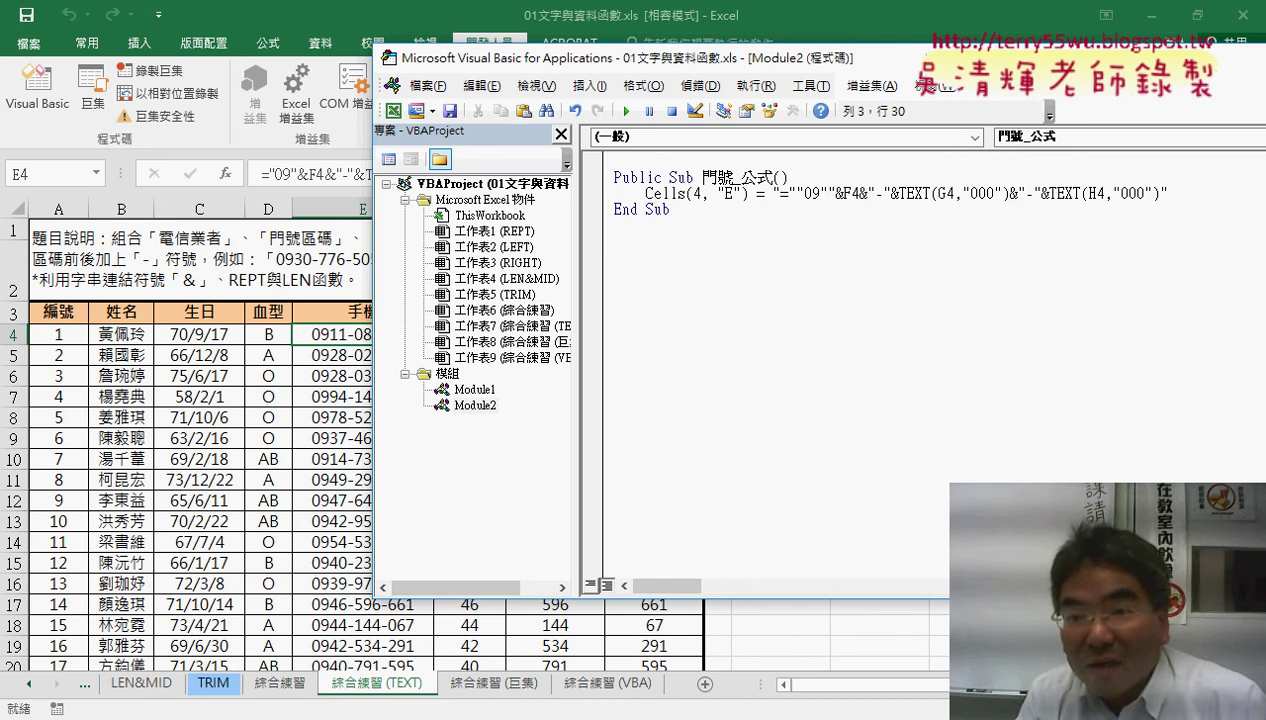
key("Right")
key("Right")
key("Right")
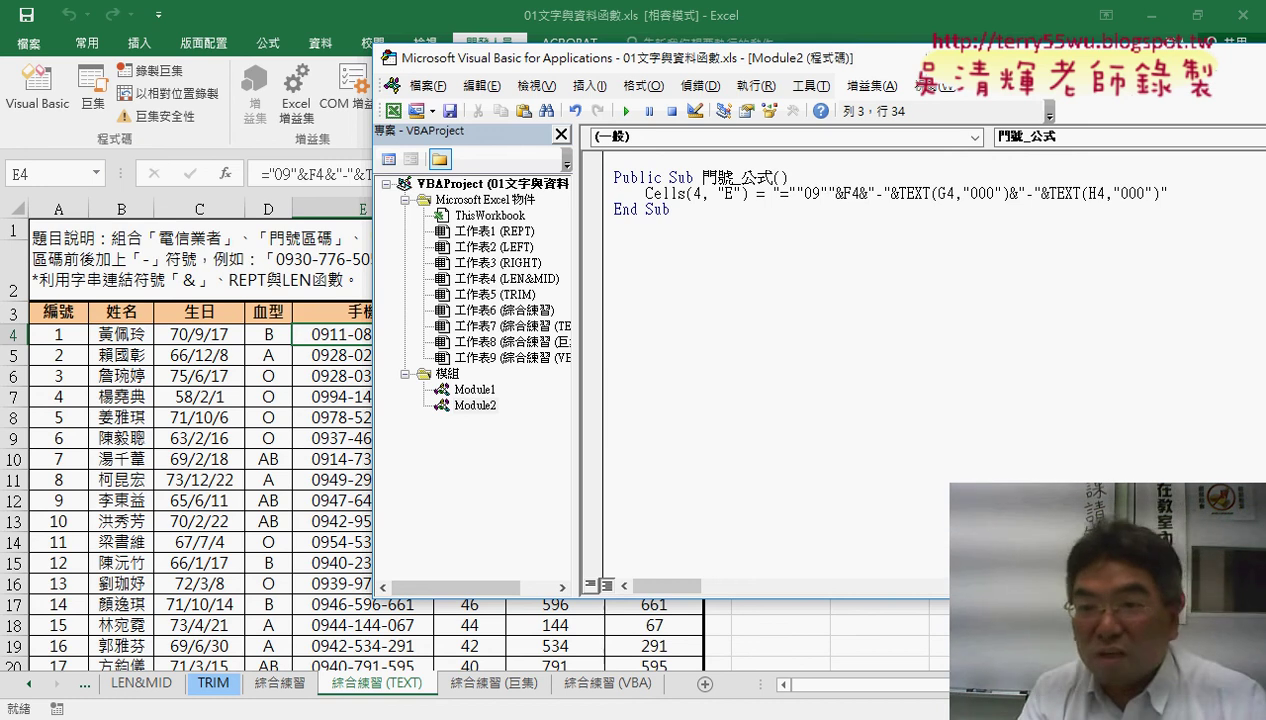
type("\"=")
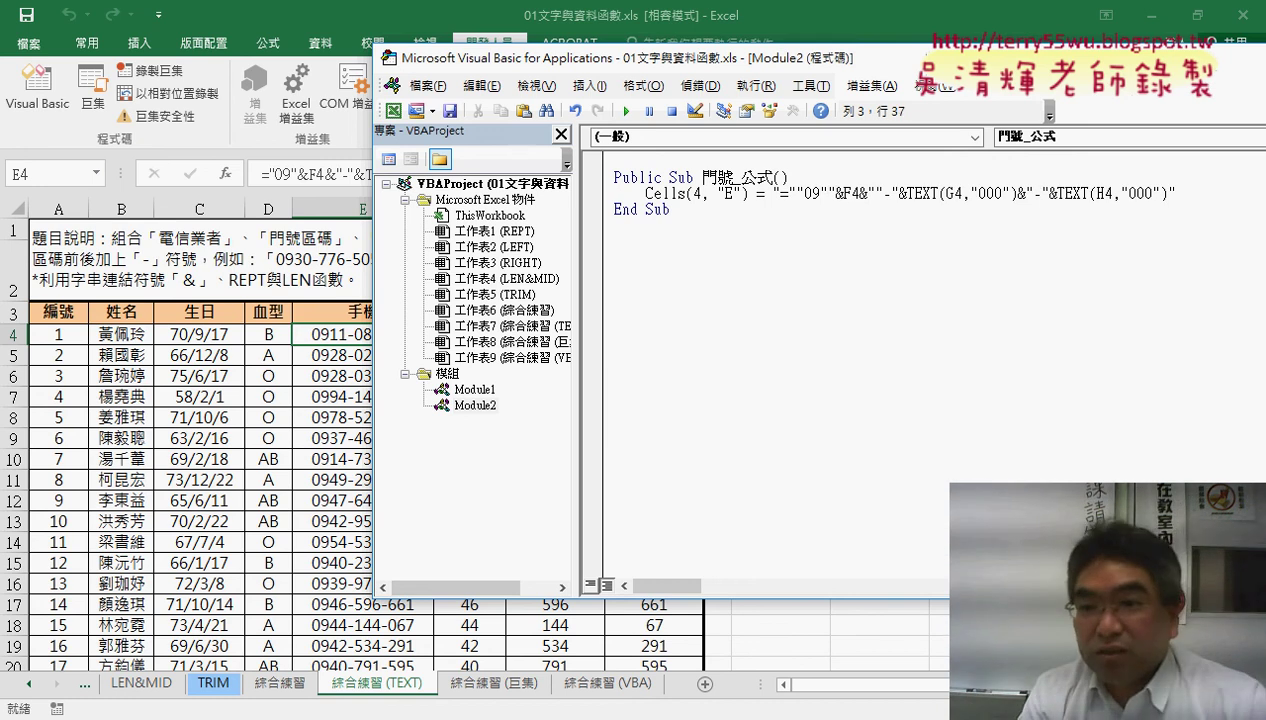
type("\"")
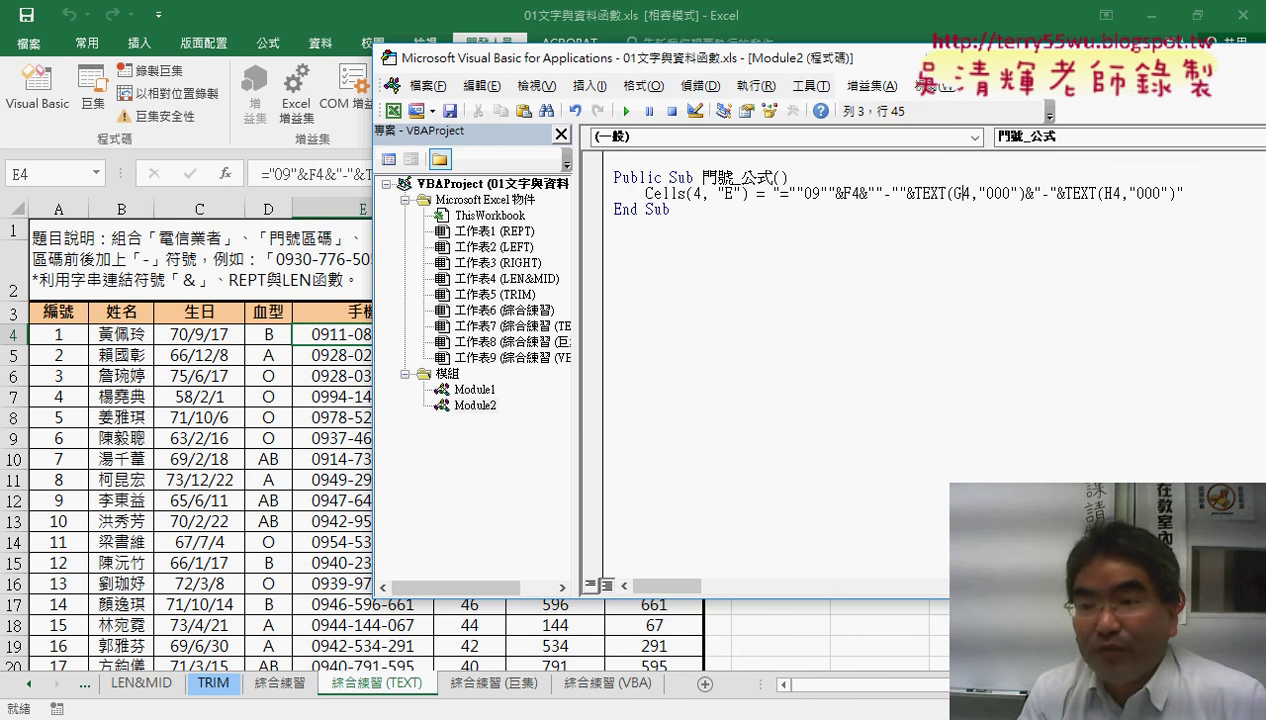
type("\"")
key("Right")
key("Right")
key("Right")
type("\"")
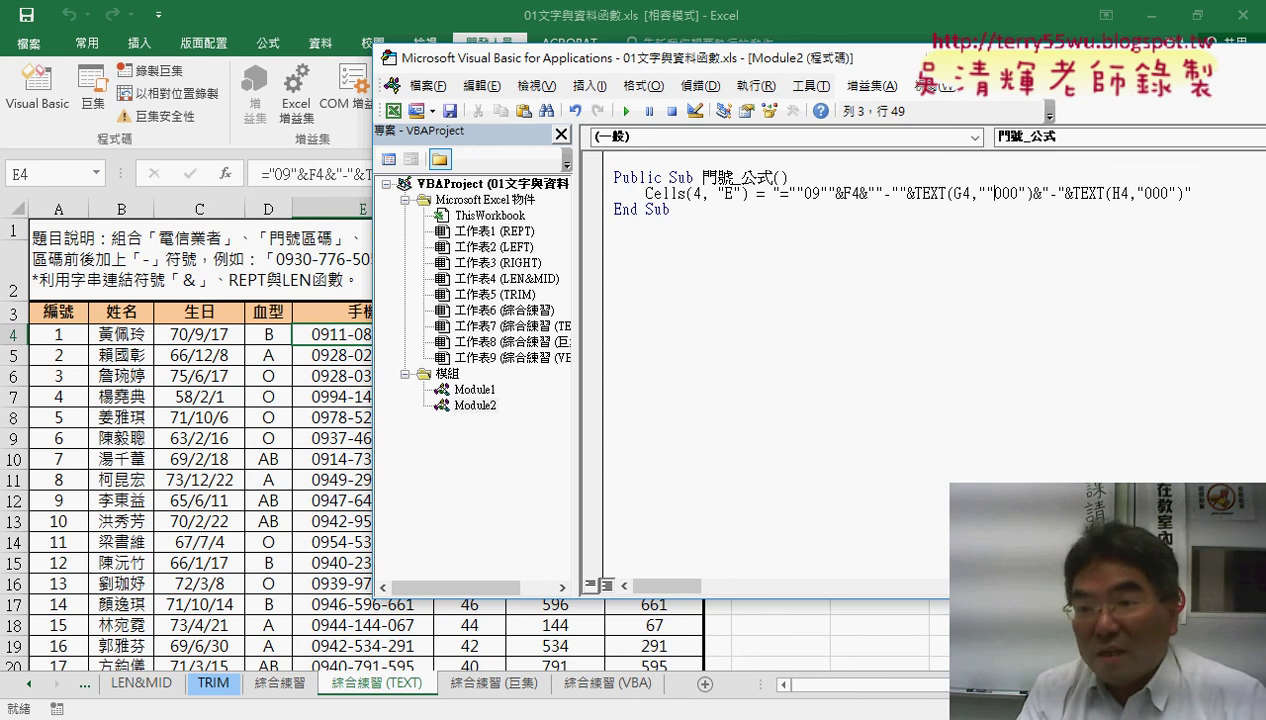
type("\"")
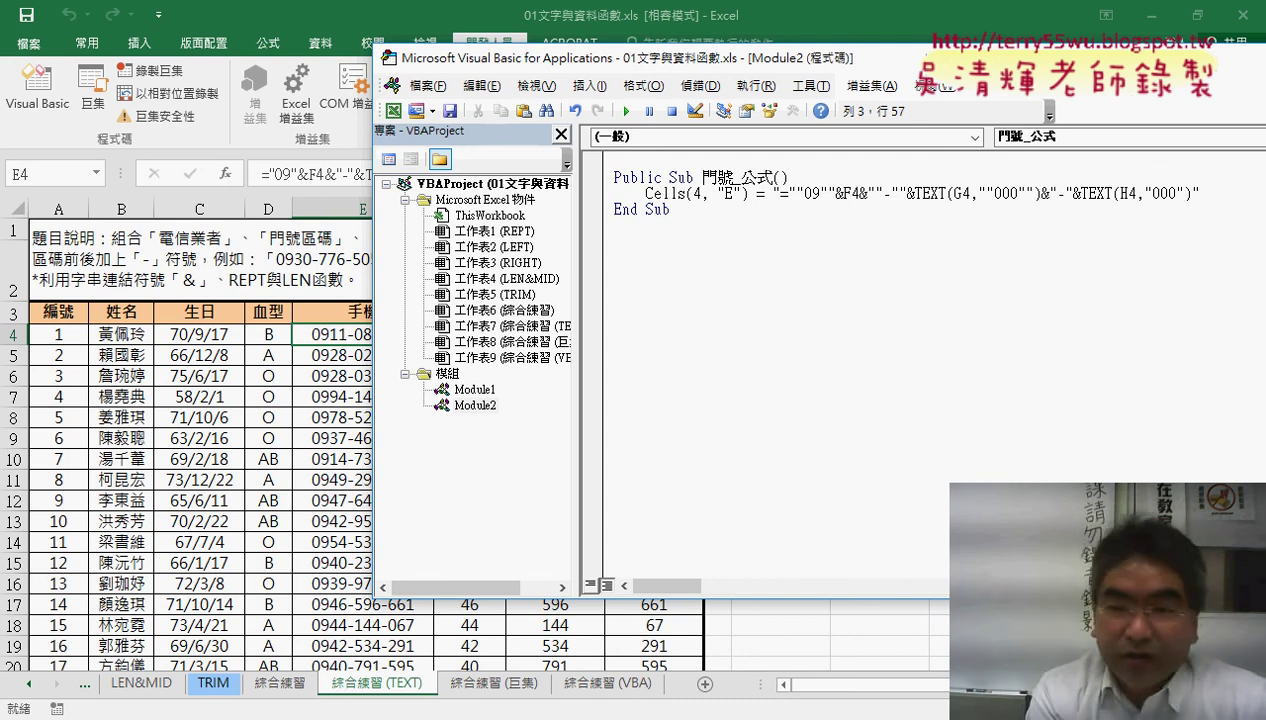
key("Right")
key("Right")
key("Right")
Step: Undo the doubled quotes and cut the formula string back out of the Cells(4, "E") line
key("ctrl+z")
key("ctrl+z")
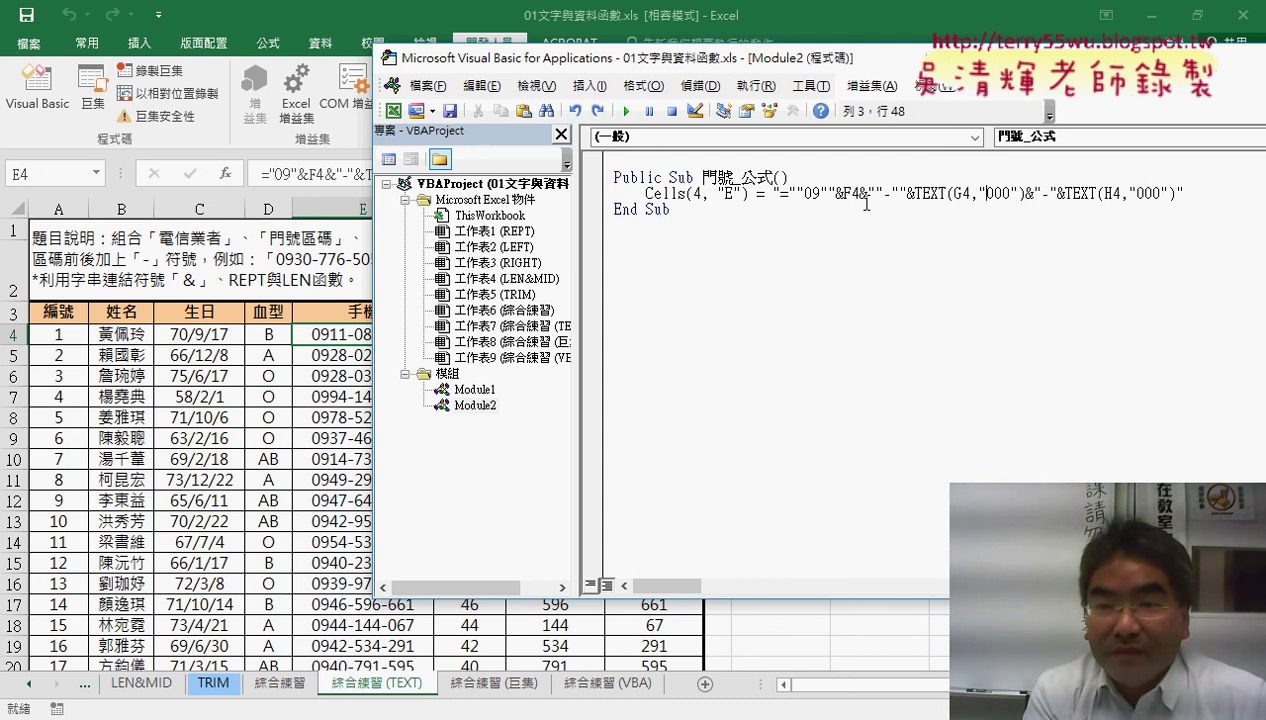
key("ctrl+z")
key("ctrl+z")
key("ctrl+z")
key("ctrl+z")
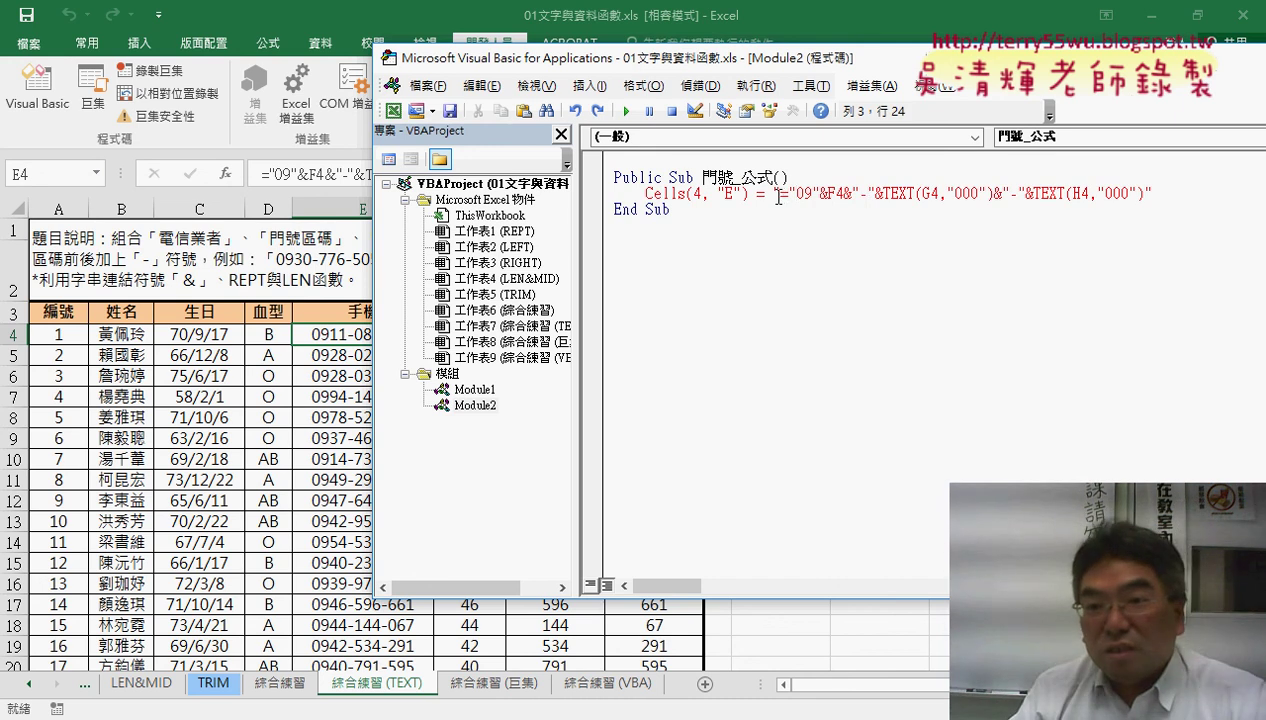
left_click_drag(778, 196, 1142, 190)
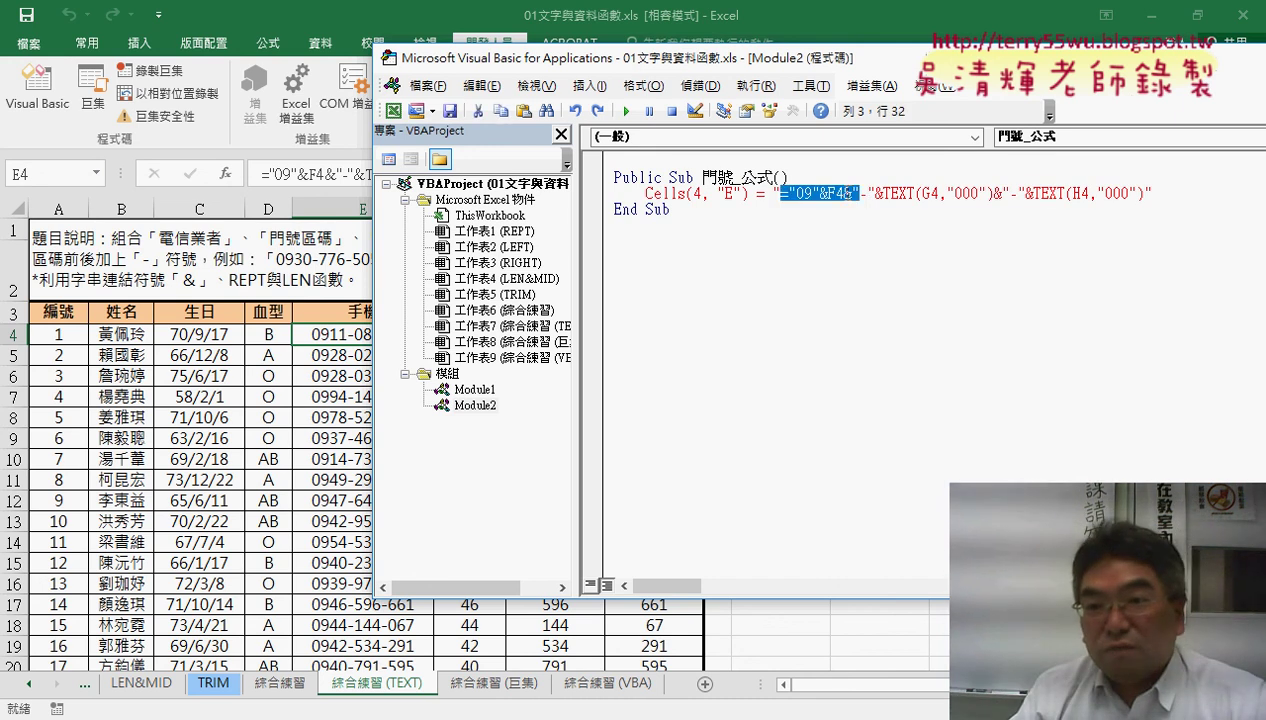
right_click(1066, 200)
left_click(1074, 204)
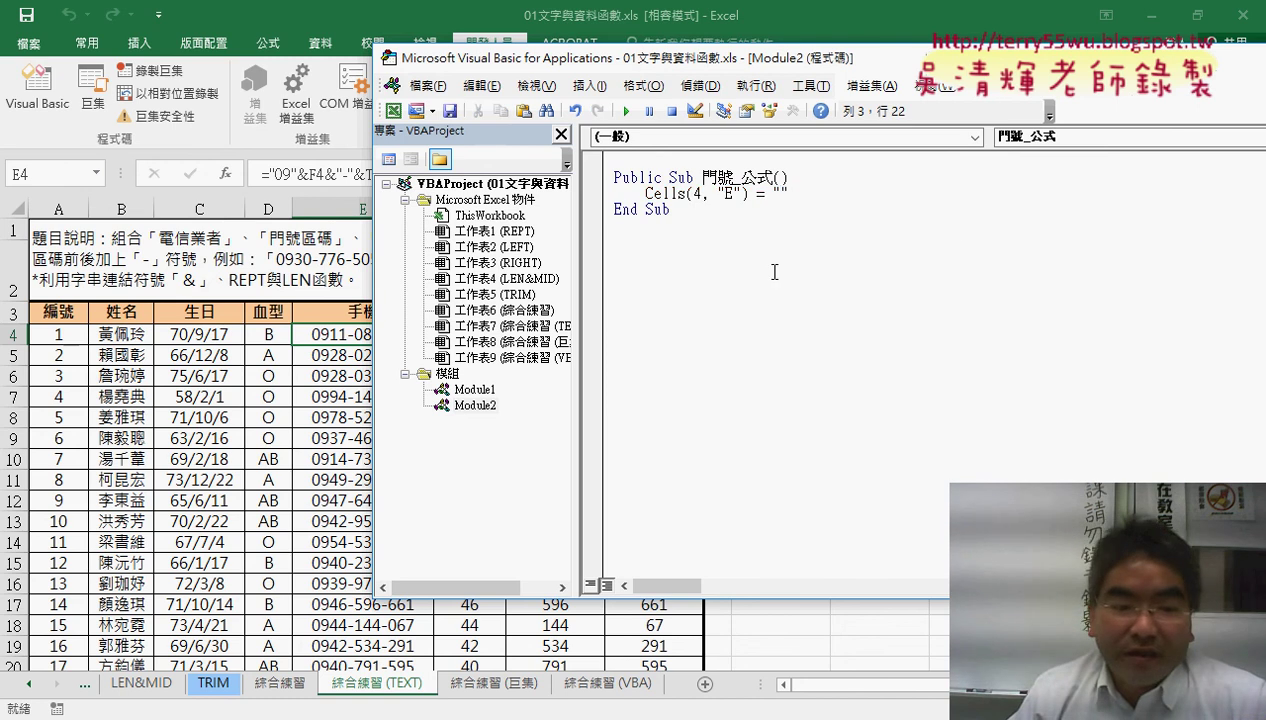
Step: Launch 記事本 (Notepad) from the Start menu's Windows 附屬應用程式 folder
key("super")
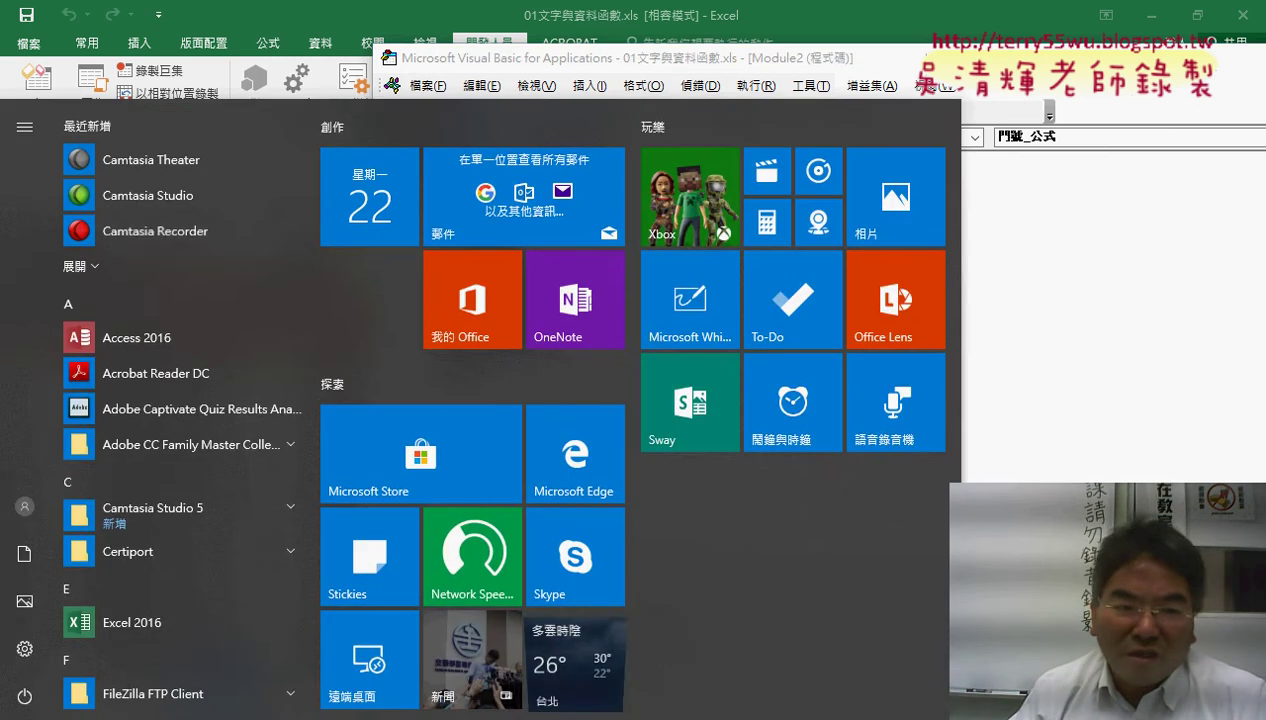
scroll(174, 513, "down", 2)
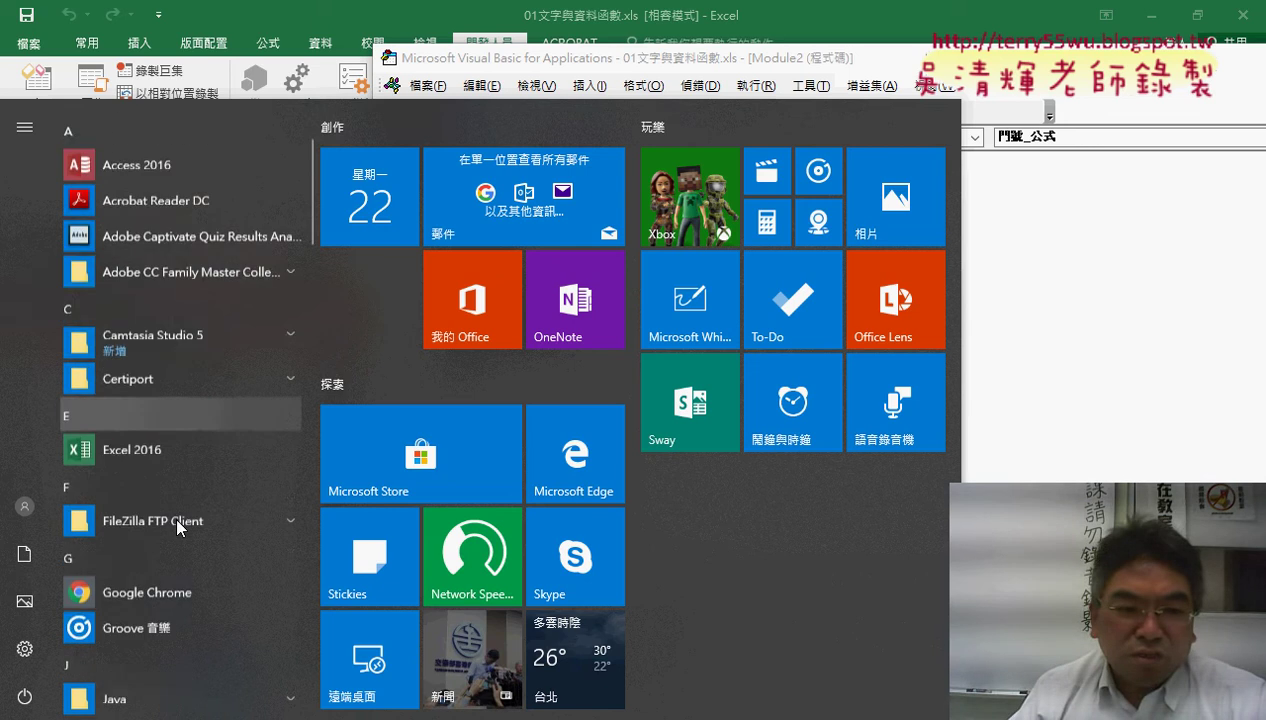
scroll(175, 514, "down", 2)
scroll(176, 514, "down", 4)
scroll(176, 514, "down", 1)
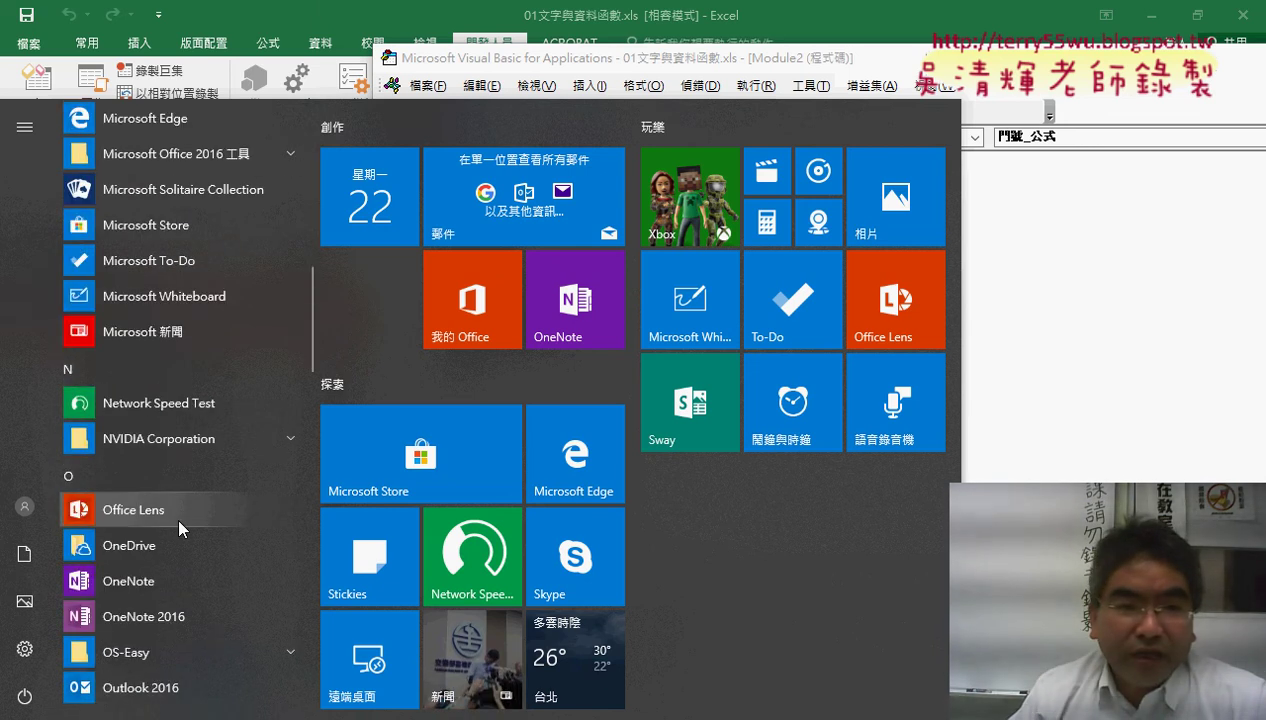
scroll(176, 514, "down", 1)
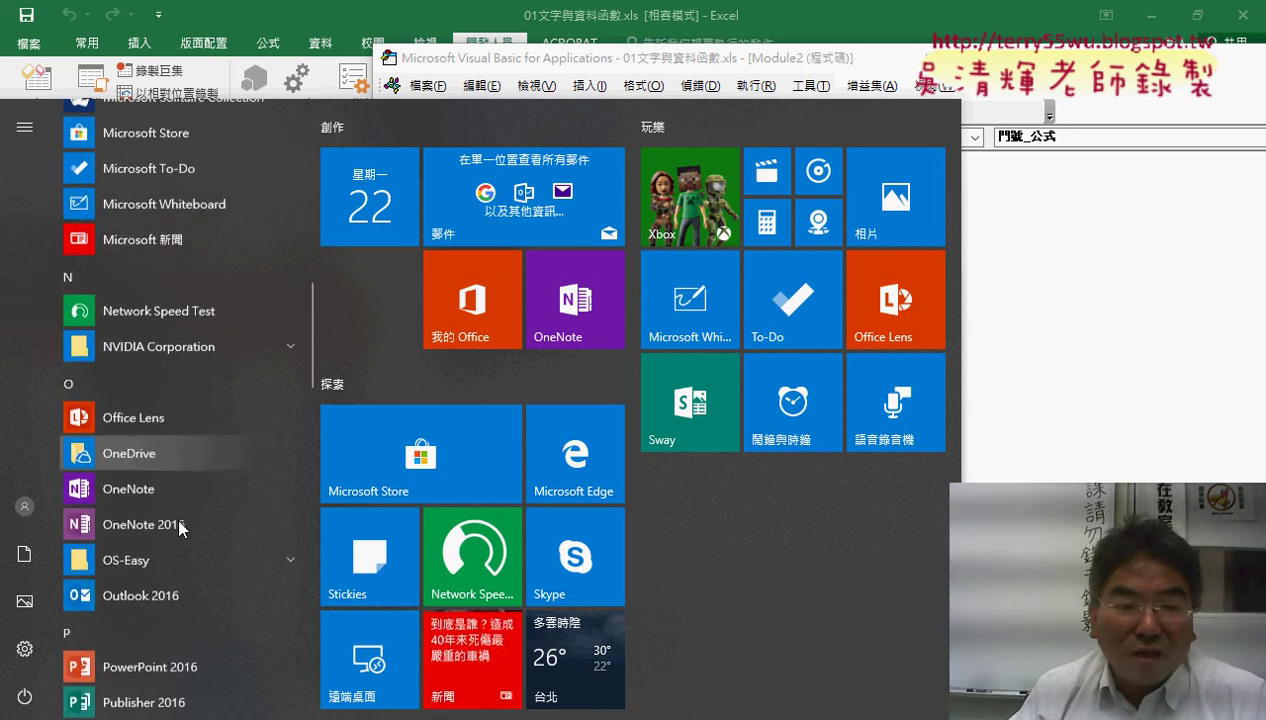
scroll(176, 514, "down", 2)
scroll(177, 515, "down", 2)
scroll(177, 515, "down", 3)
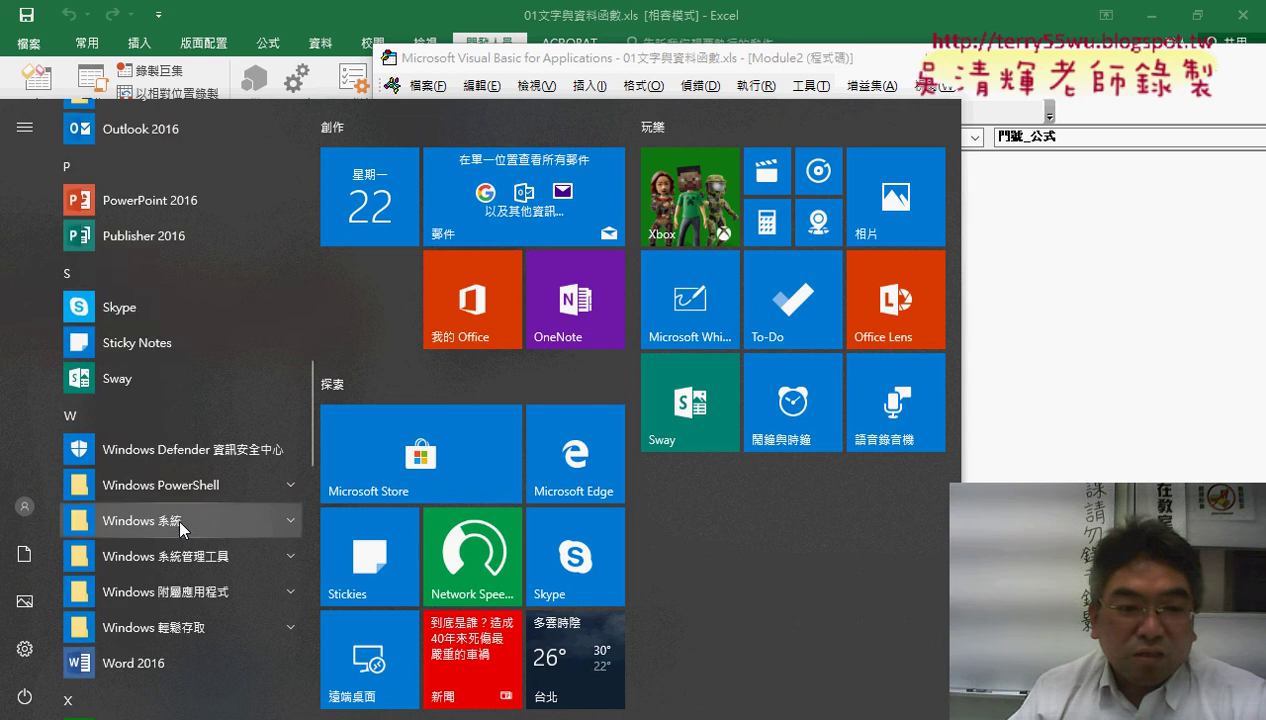
scroll(177, 515, "down", 2)
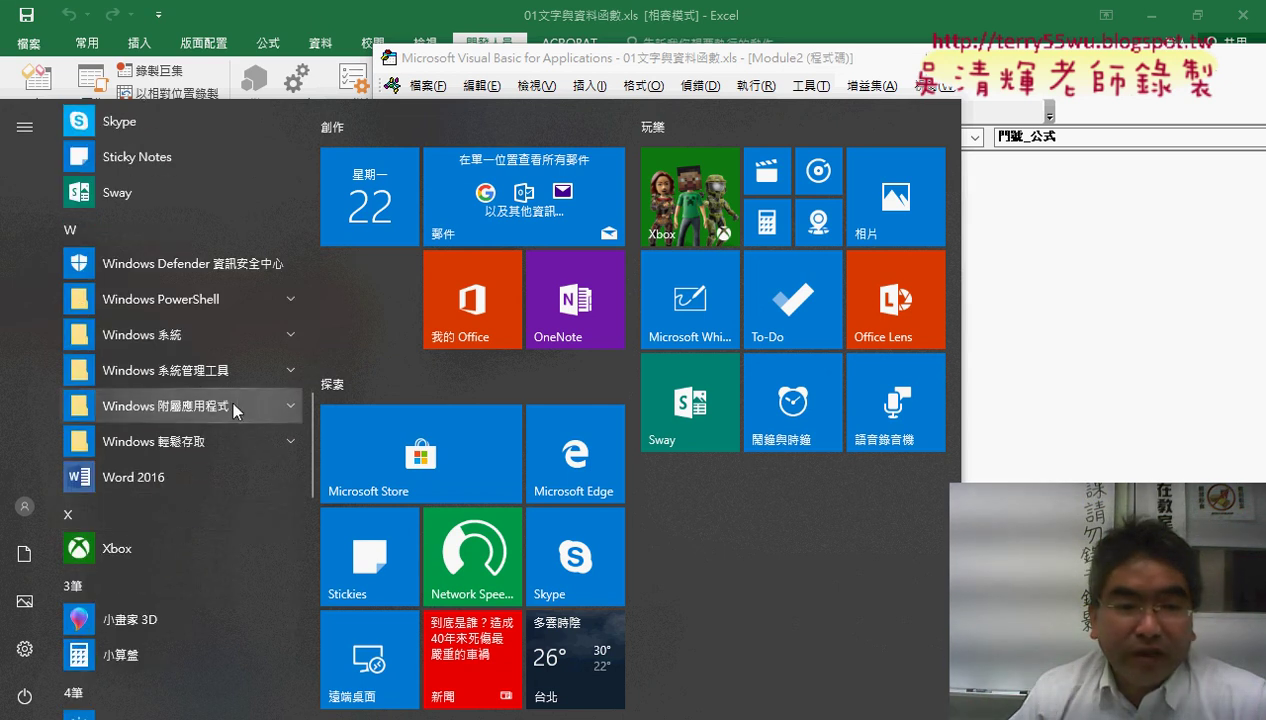
left_click(294, 404)
scroll(218, 459, "down", 3)
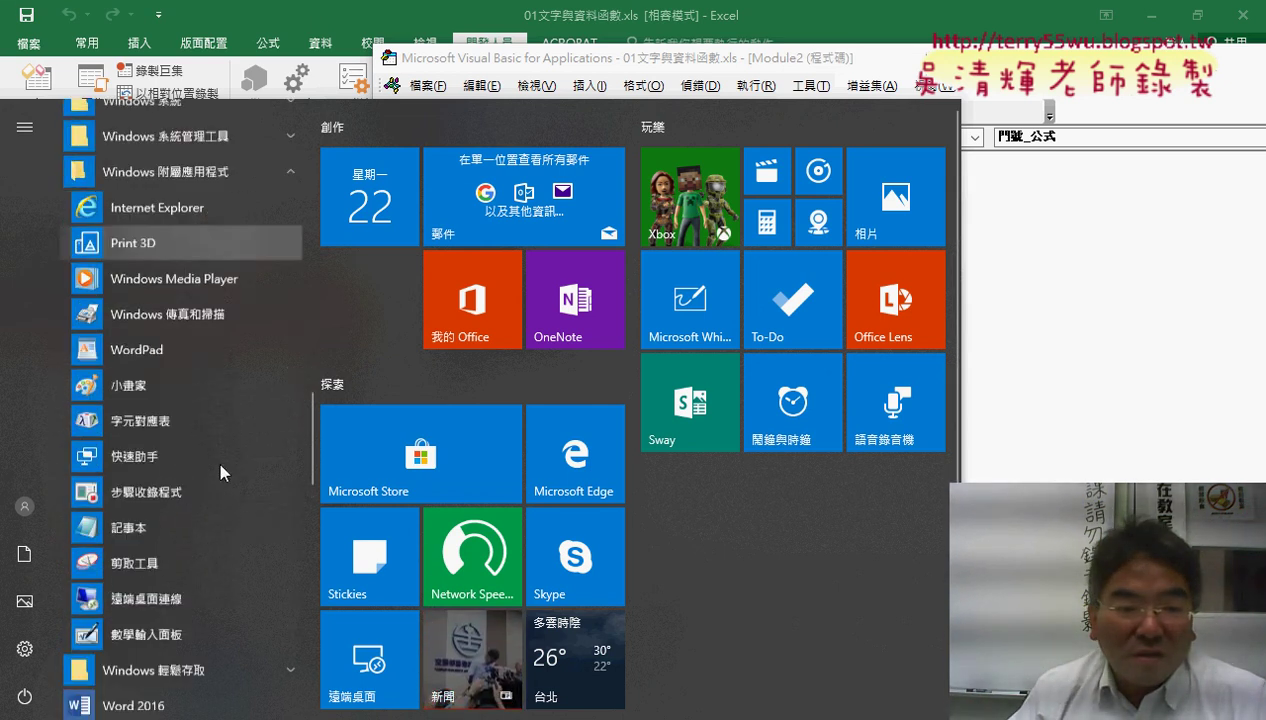
left_click(146, 476)
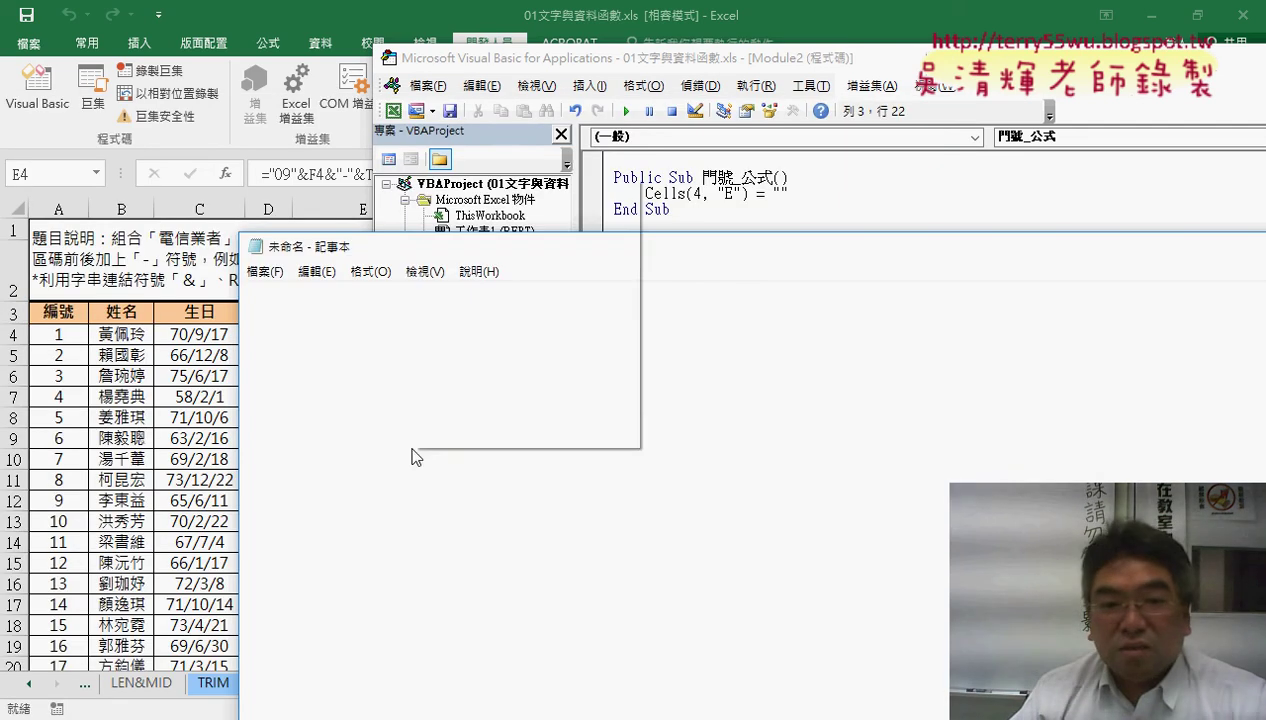
Step: Paste the formula into Notepad and Replace All " with ""
right_click(412, 458)
left_click(440, 262)
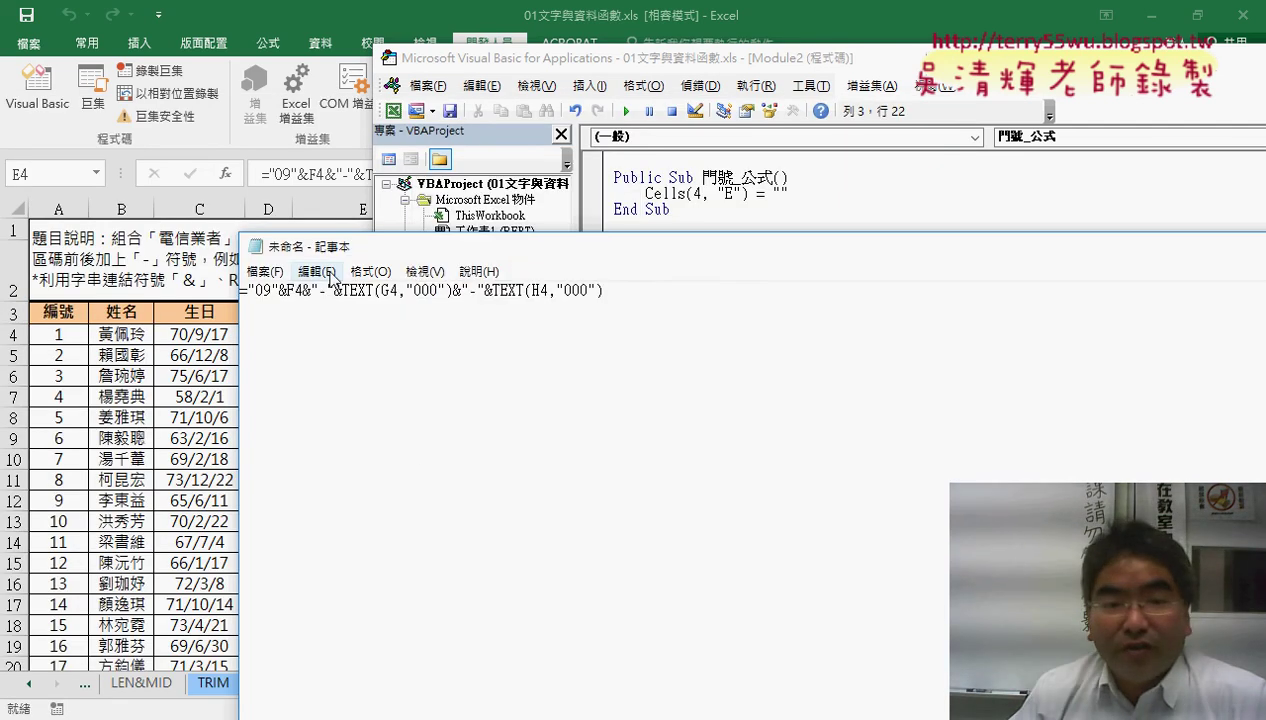
left_click(330, 273)
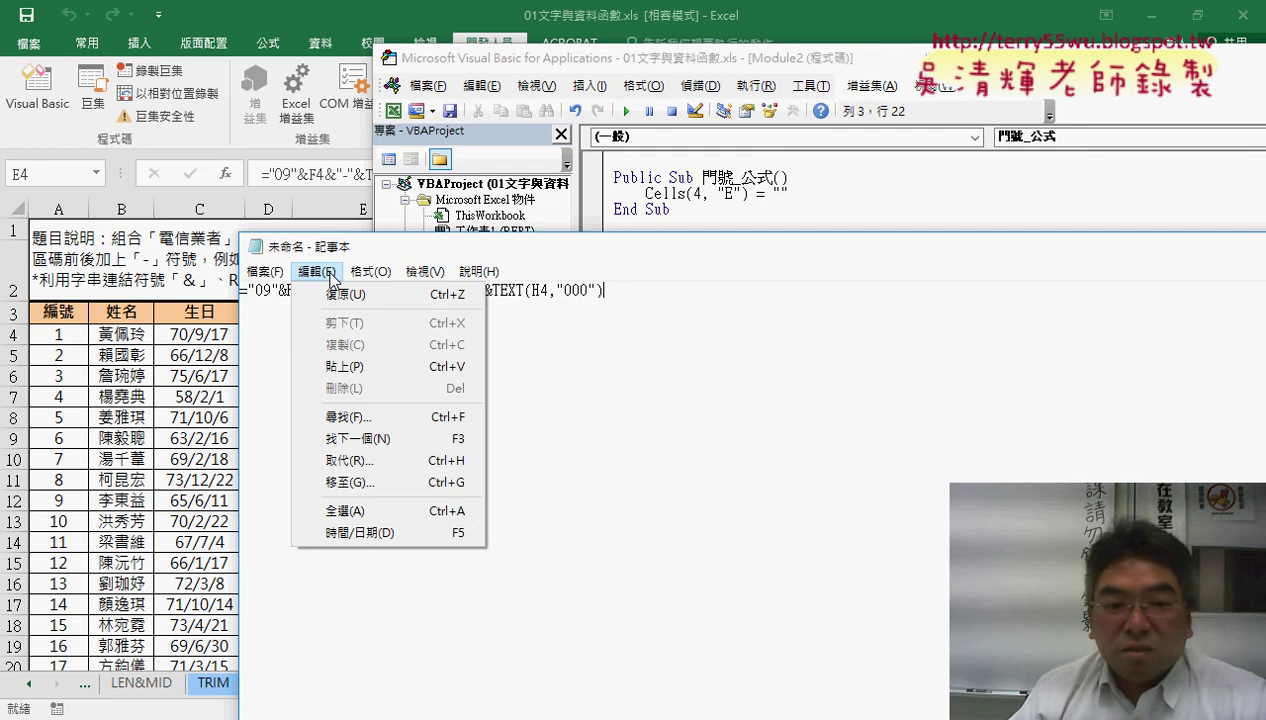
left_click(364, 463)
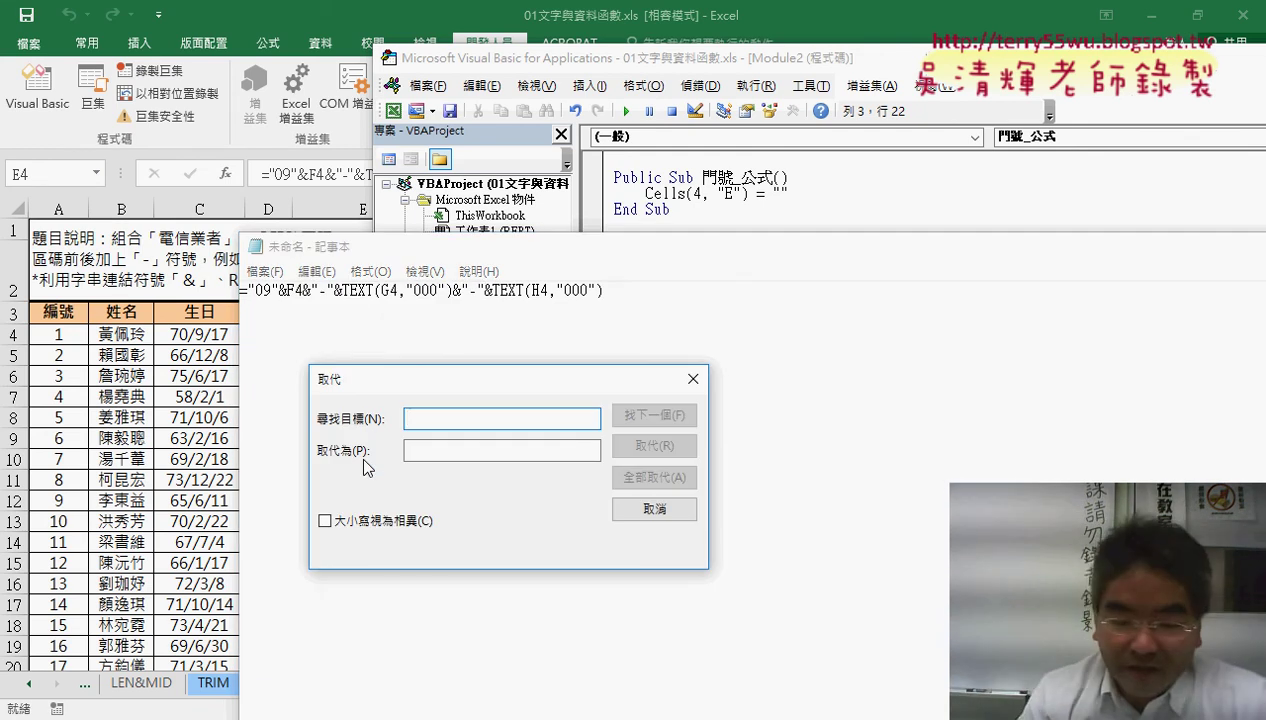
type("\"")
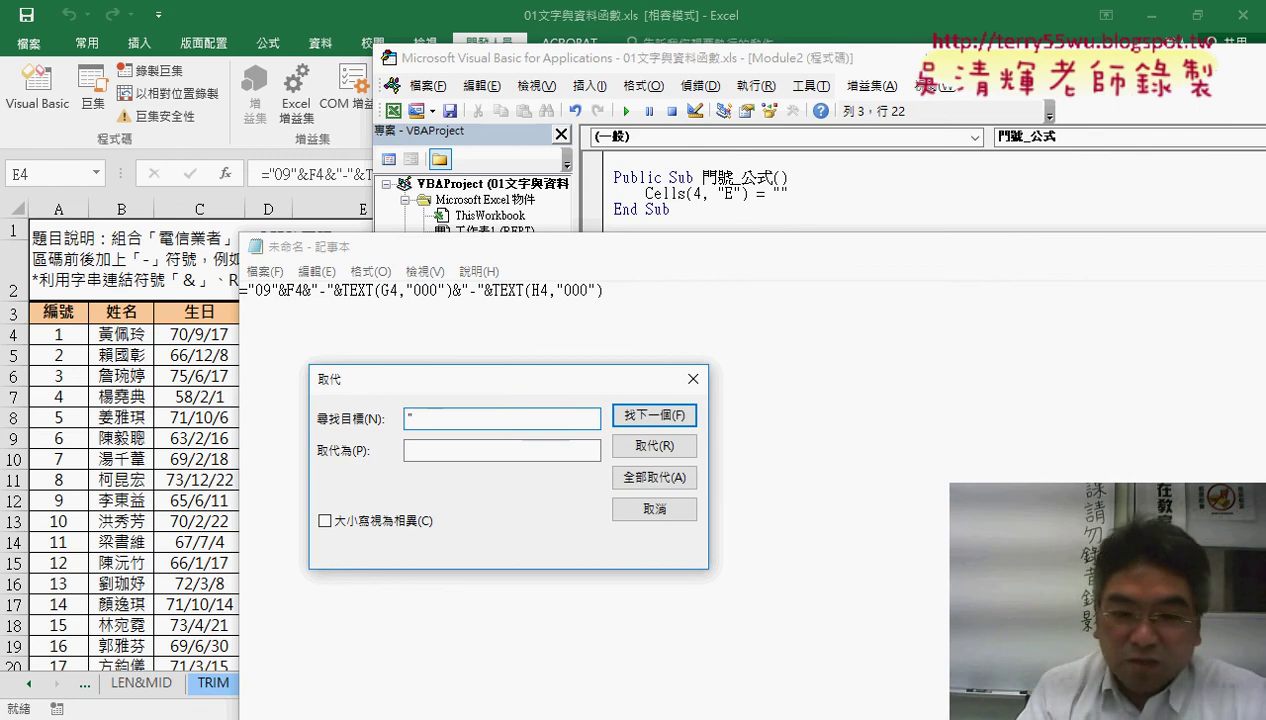
key("Tab")
type("\"\"")
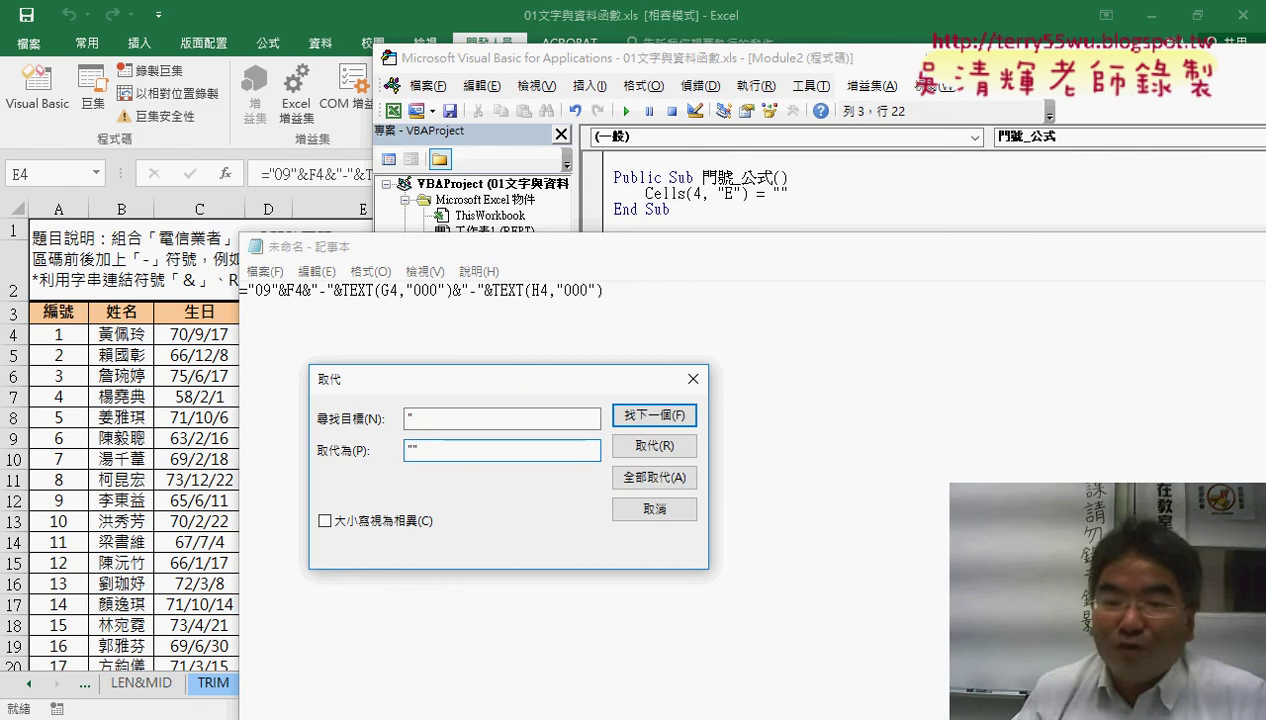
left_click(667, 494)
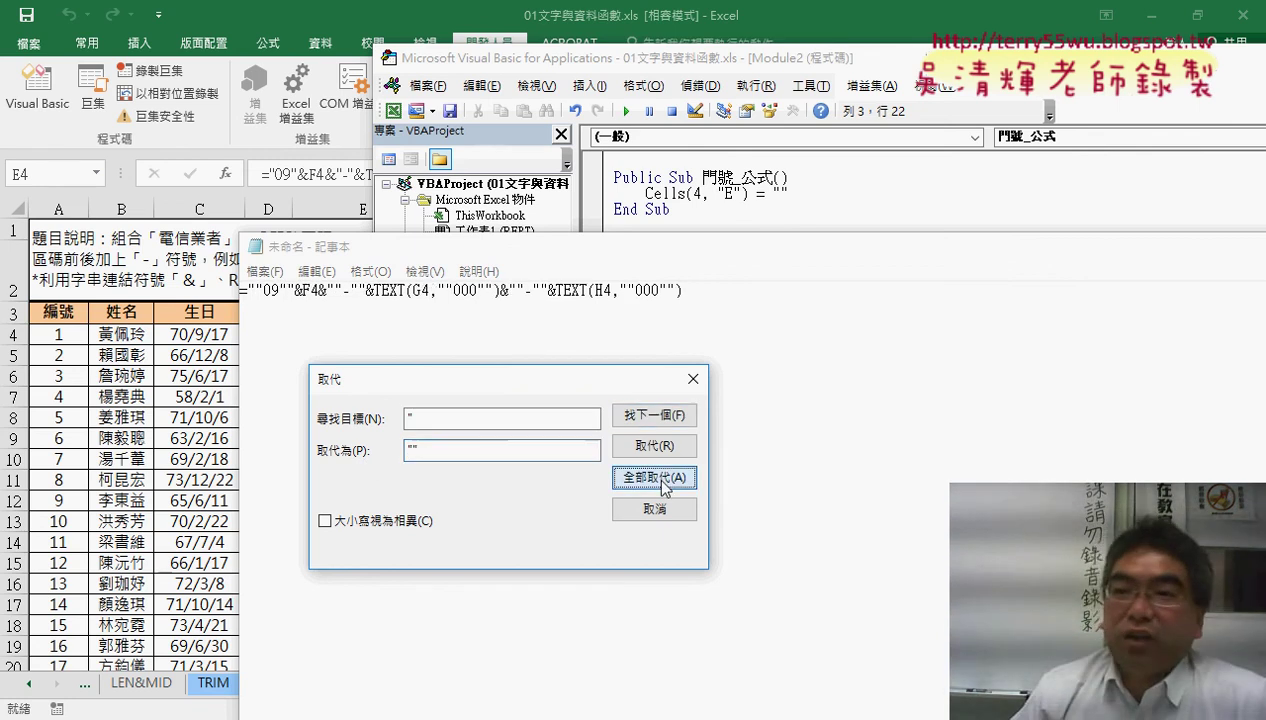
left_click(656, 510)
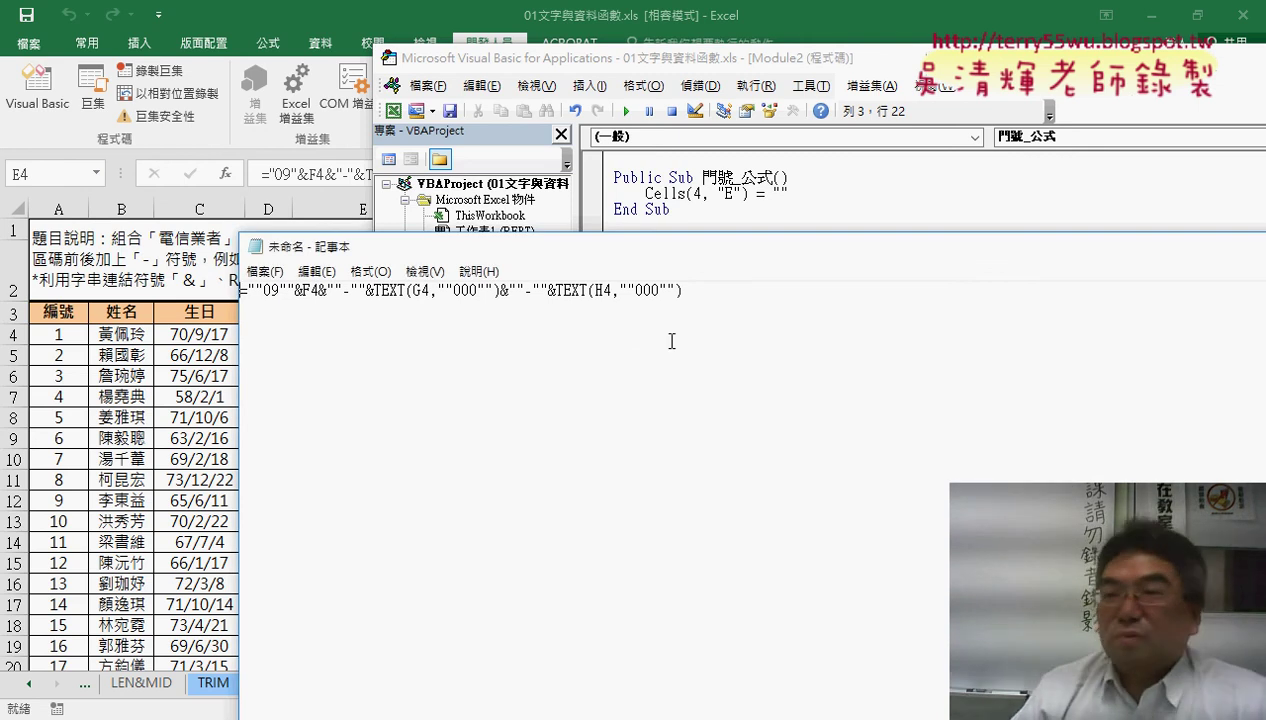
Step: Copy the doubled-quote formula line, e.g. ""09""&F4
left_click_drag(680, 300, 316, 334)
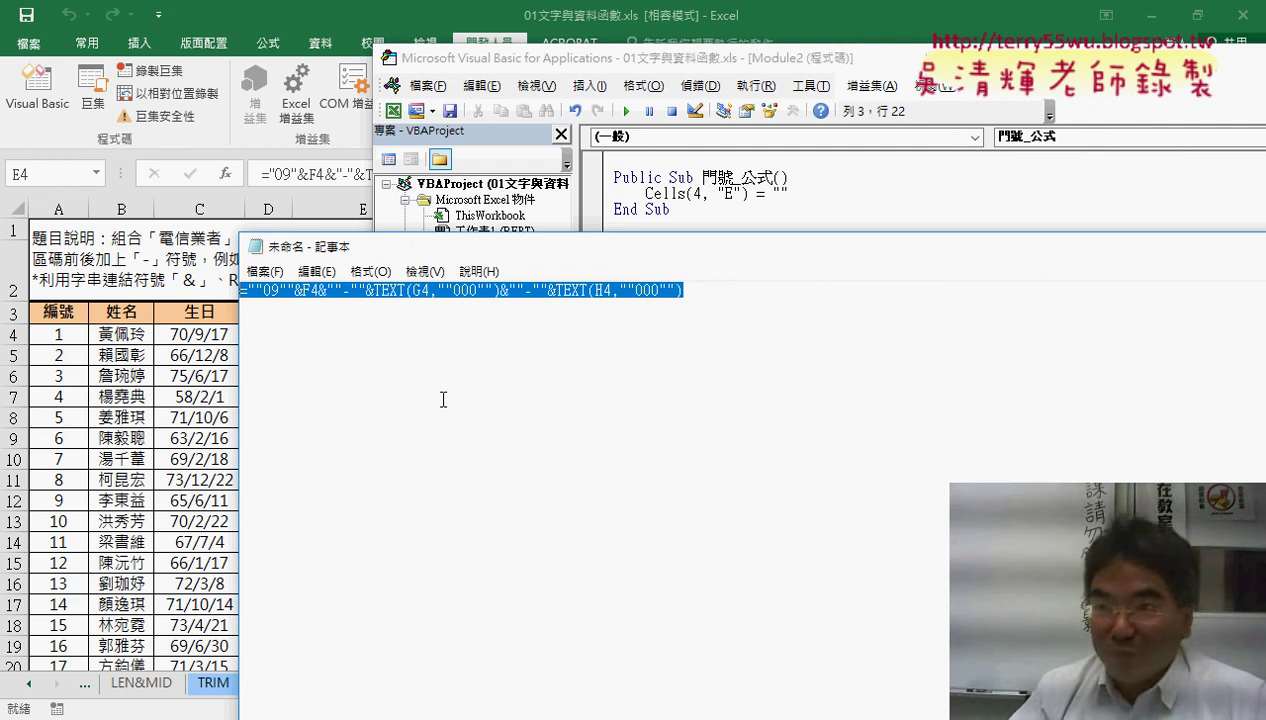
right_click(482, 290)
left_click(560, 359)
Step: Paste the doubled-quote formula between the empty quotes of Cells(4, "E") = ""
left_click(787, 194)
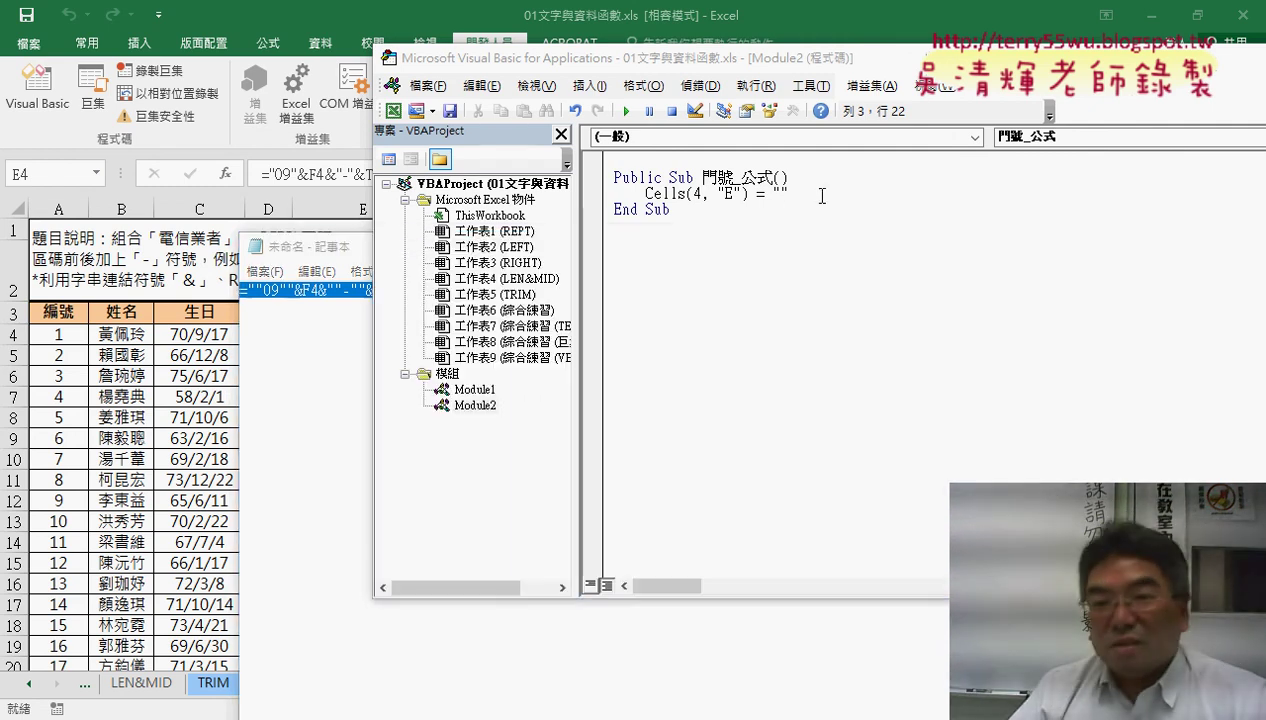
left_click(780, 194)
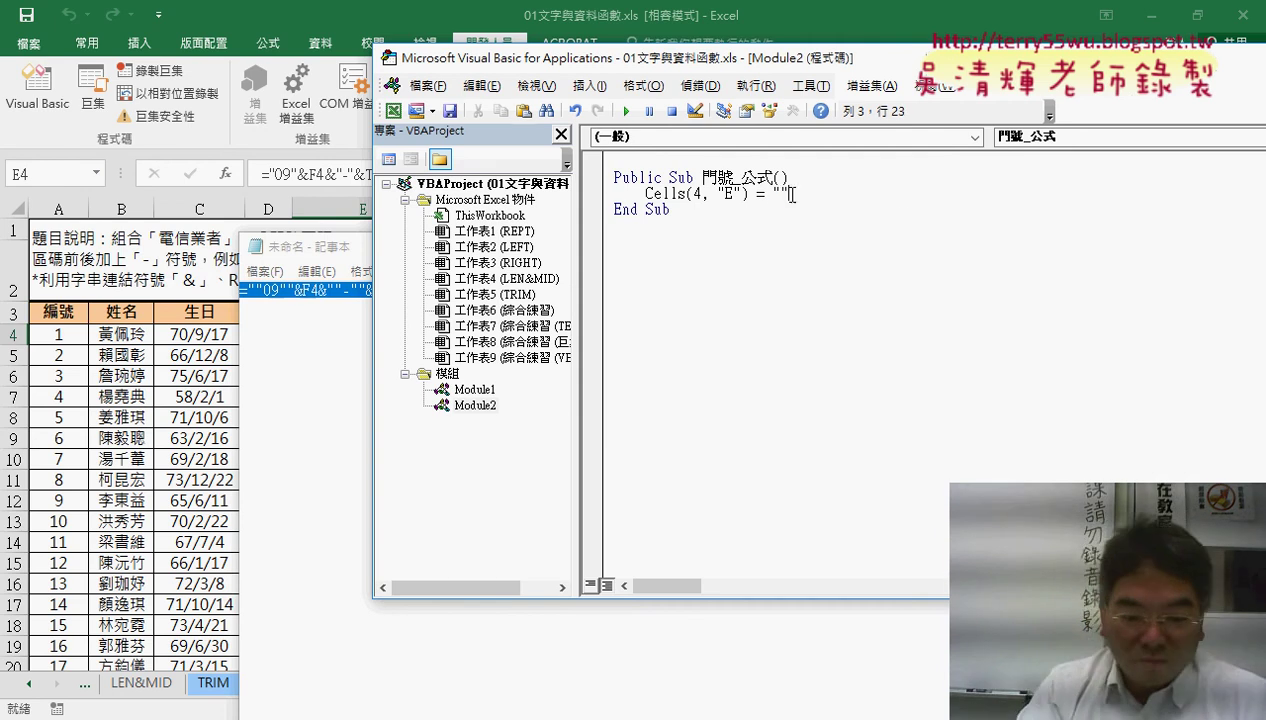
key("ctrl+v")
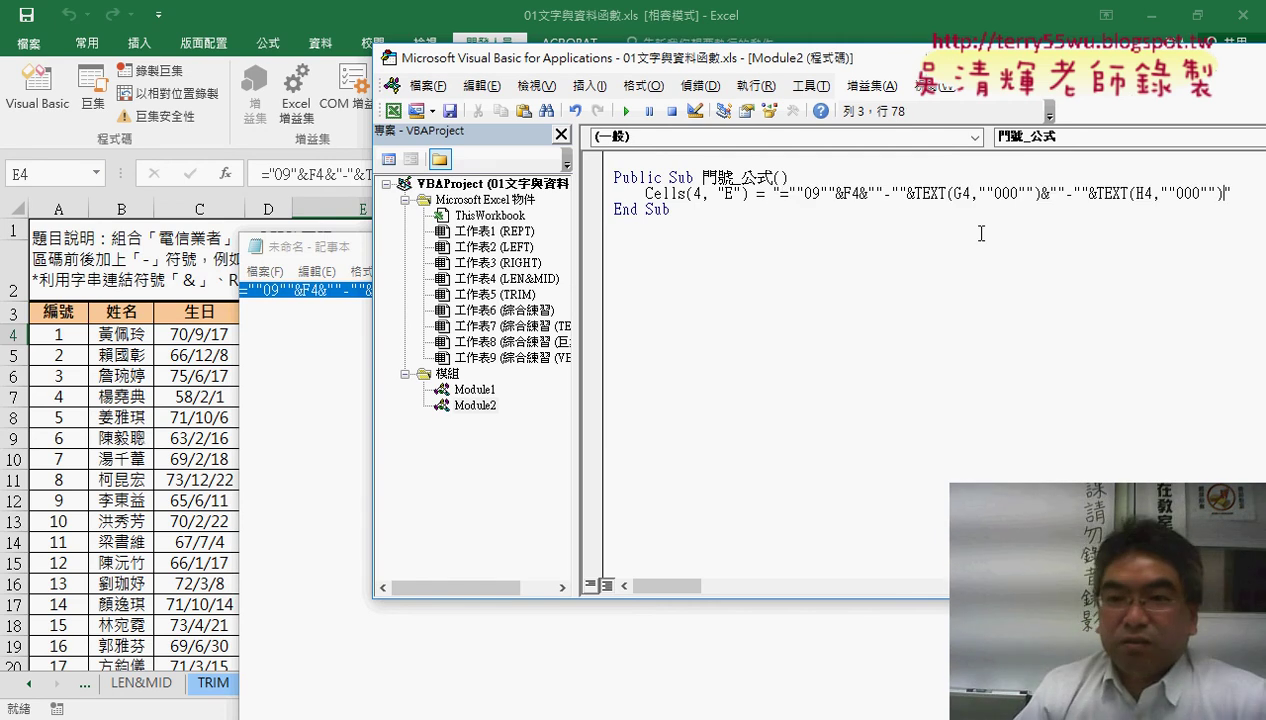
left_click(989, 380)
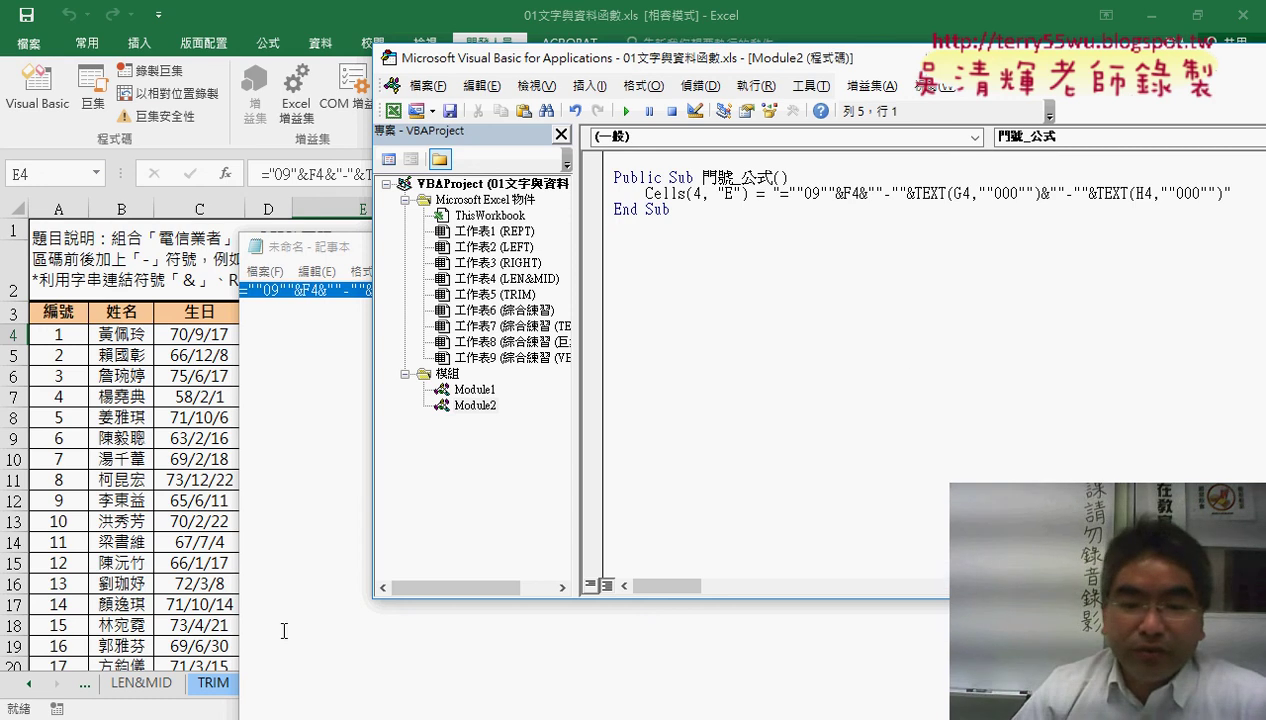
Step: Show the 綜合練習 (VBA) sheet in the workbook, then bring the VBA editor back to the front
left_click(170, 582)
left_click(625, 690)
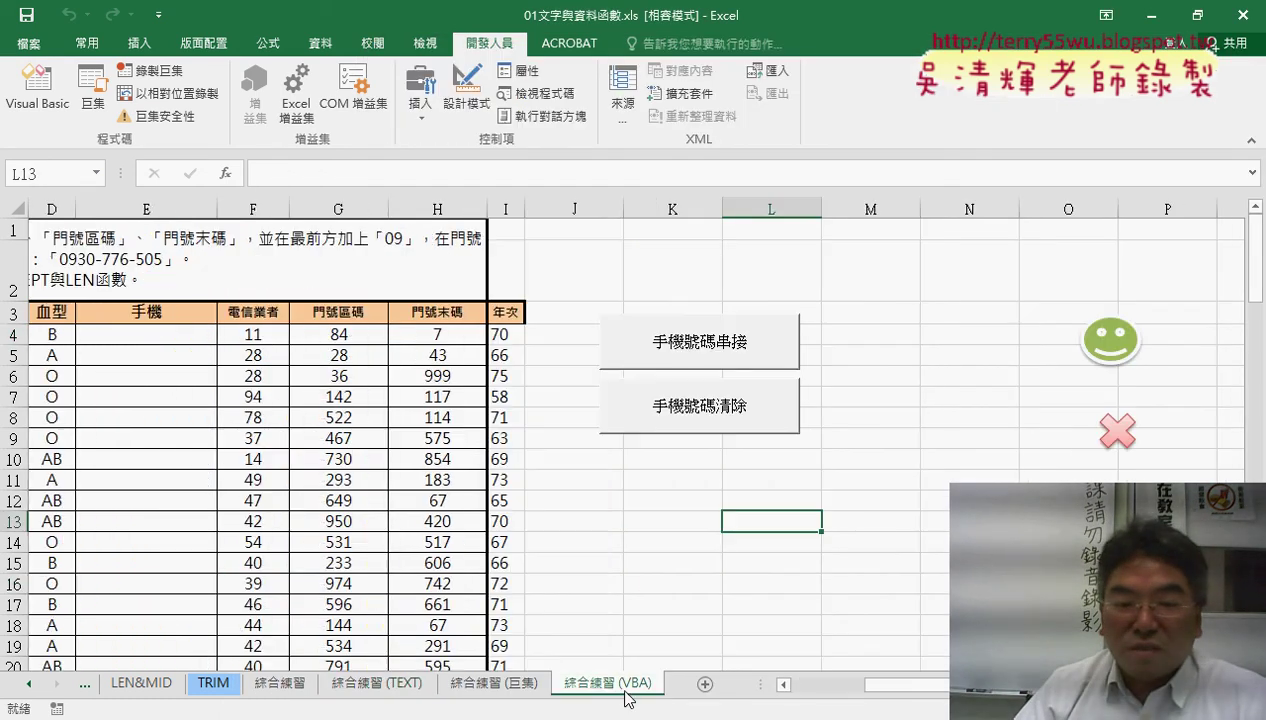
mouse_move(360, 712)
left_click(400, 665)
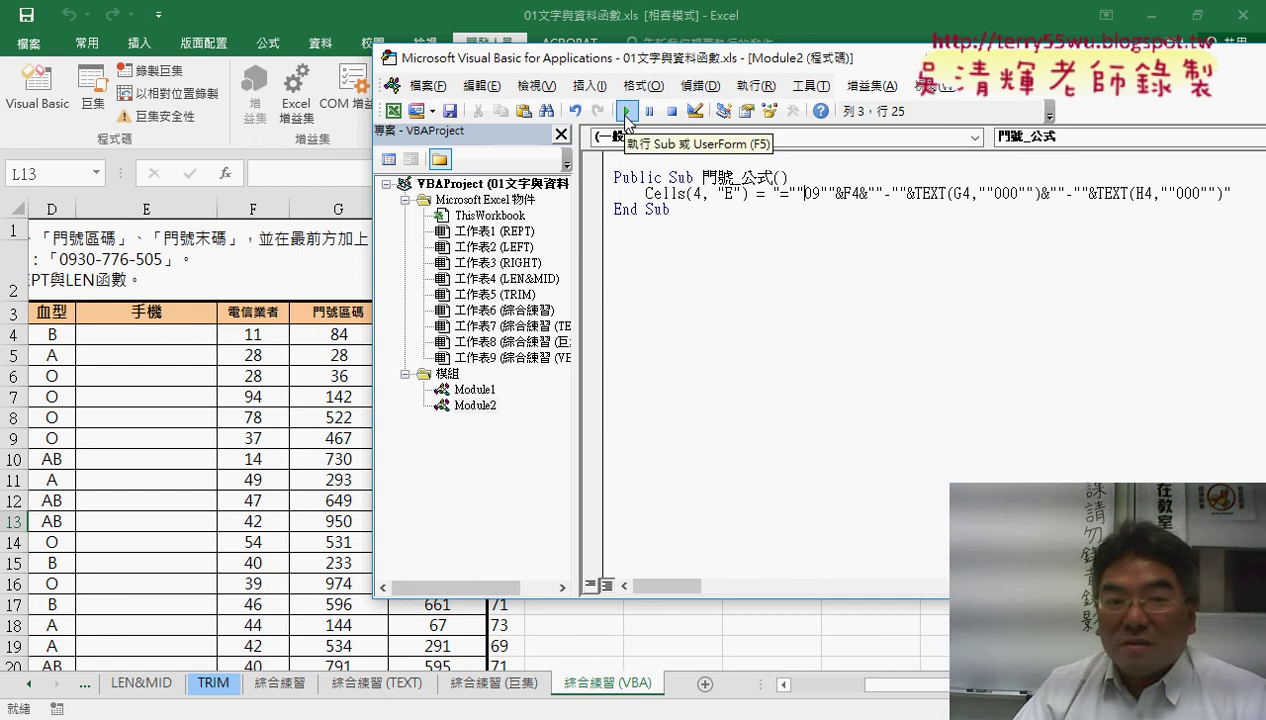
left_click(627, 112)
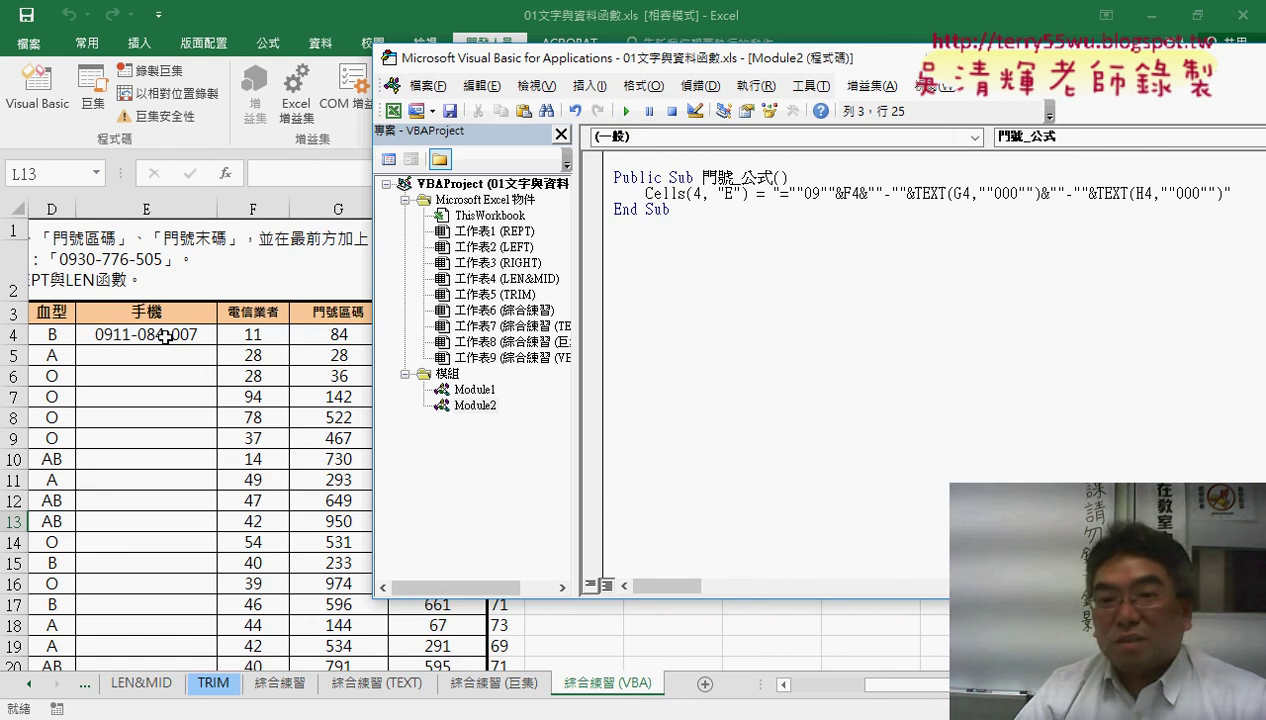
left_click_drag(776, 190, 1232, 192)
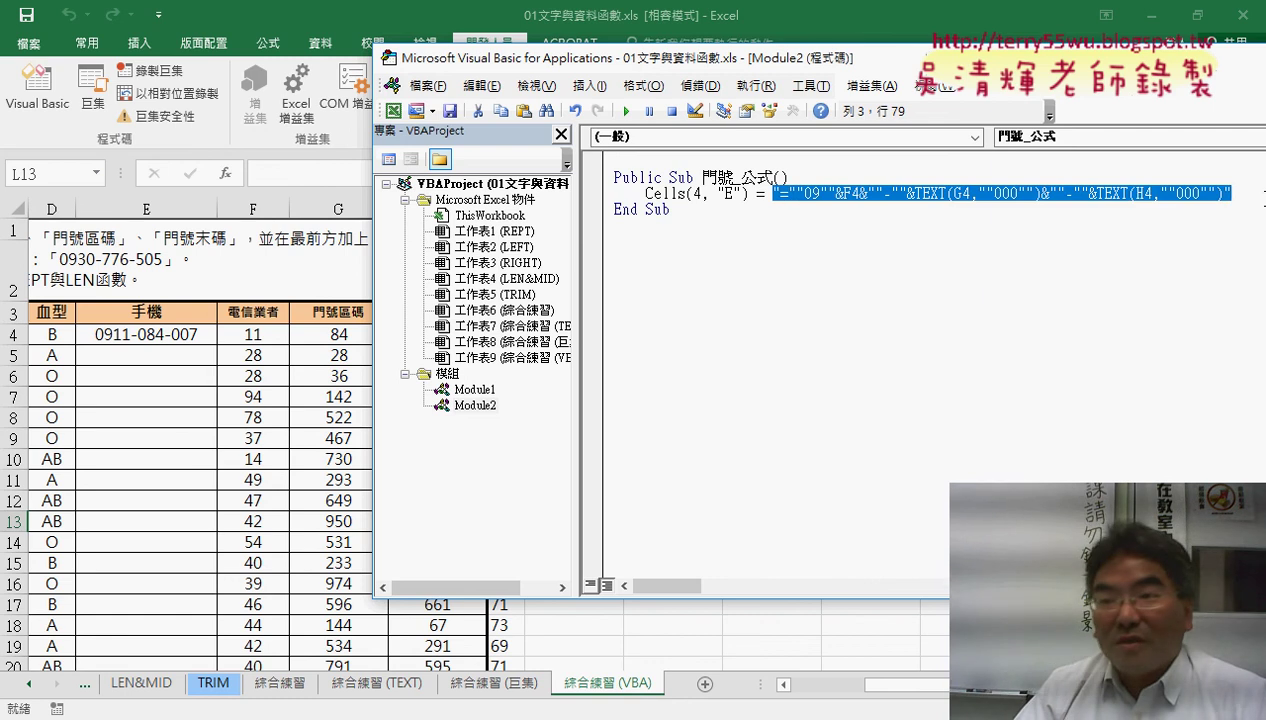
key("End")
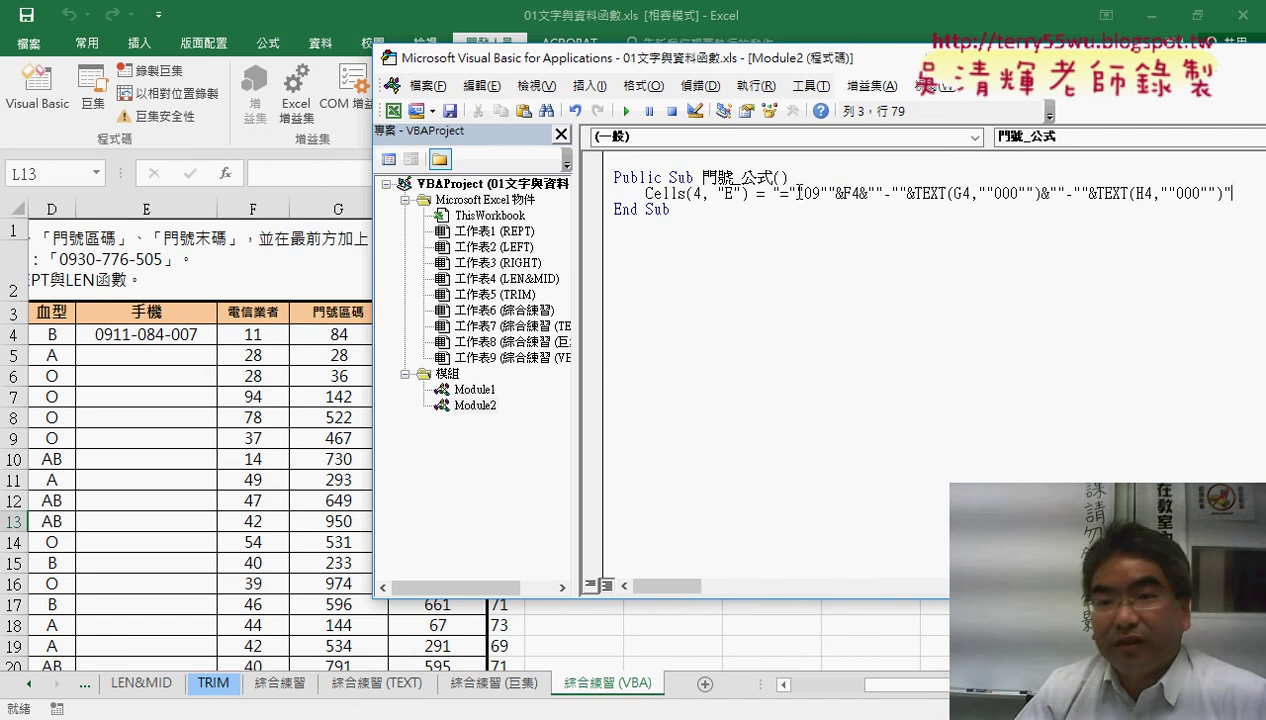
left_click_drag(781, 193, 1222, 193)
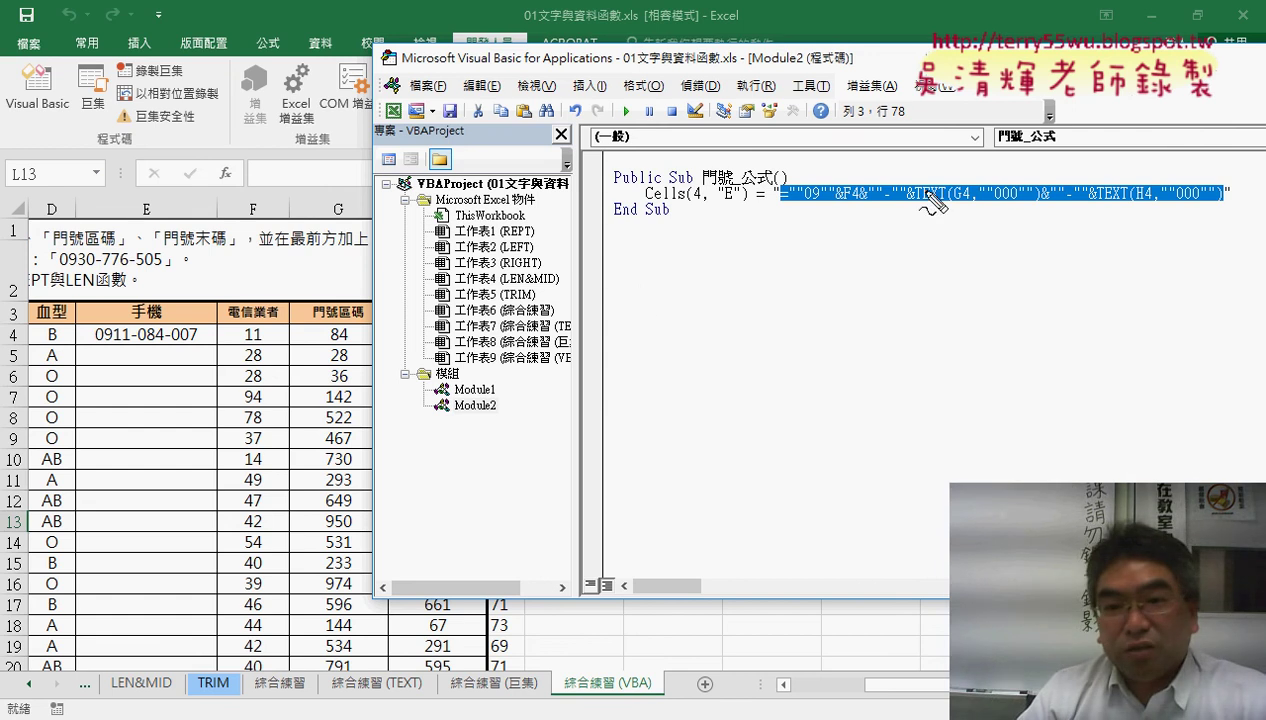
mouse_move(923, 190)
left_mouse_down()
mouse_move(775, 150)
mouse_move(688, 207)
left_mouse_up()
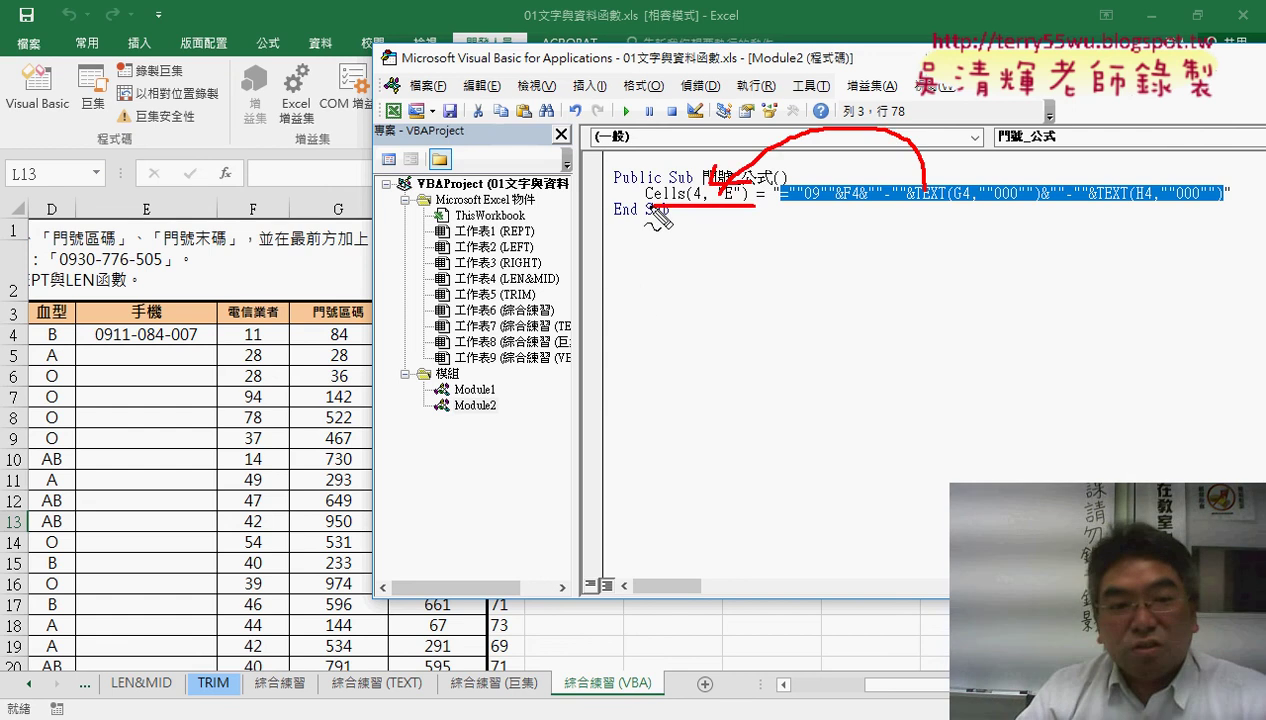
left_click_drag(165, 355, 215, 335)
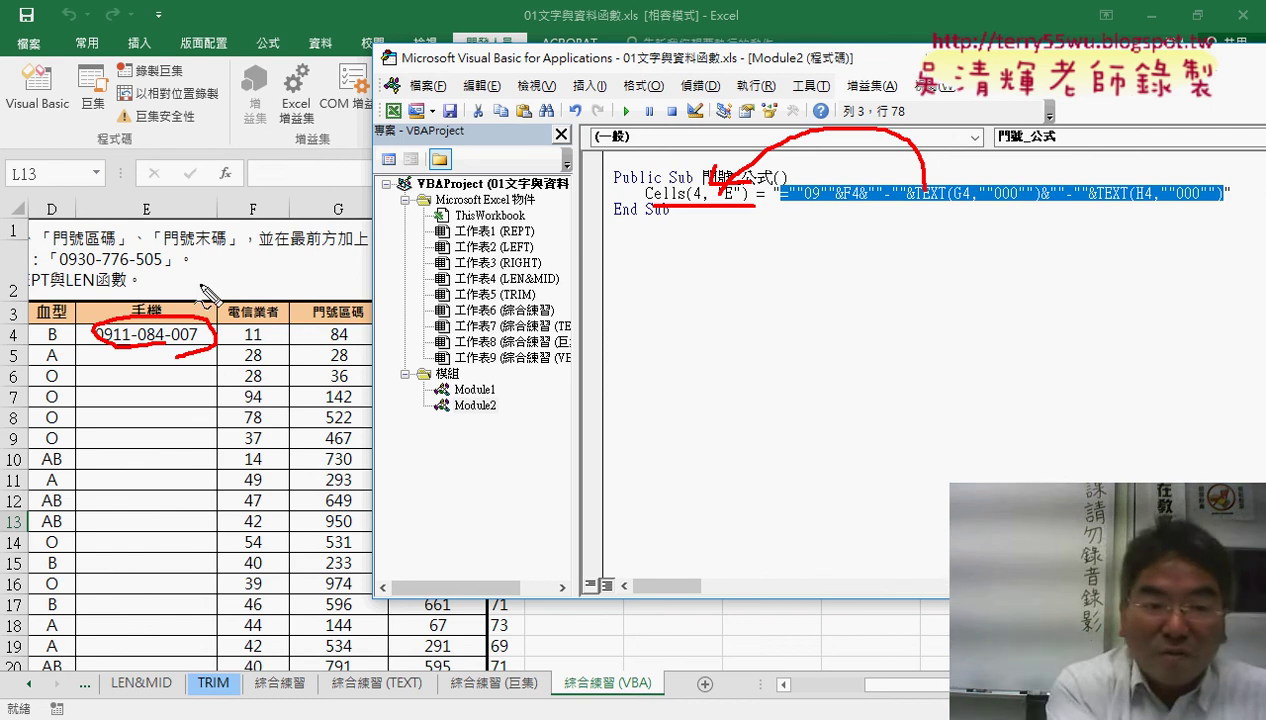
key("Escape")
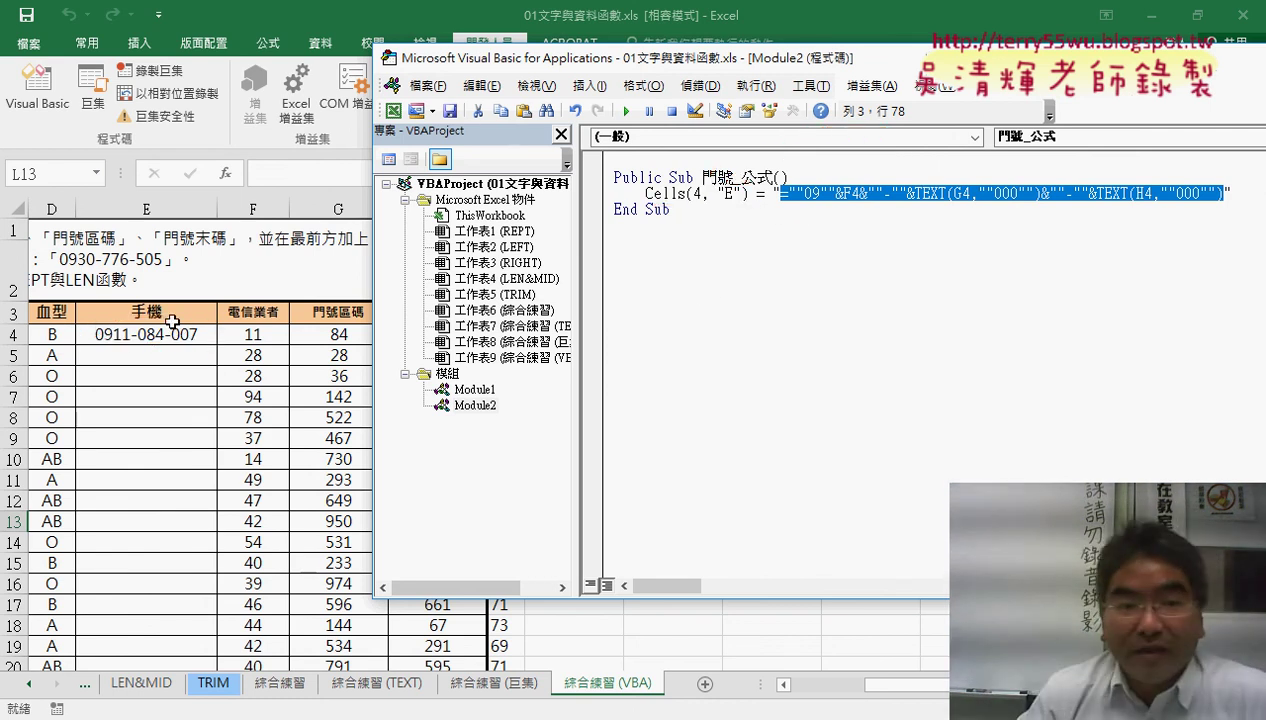
left_click(167, 339)
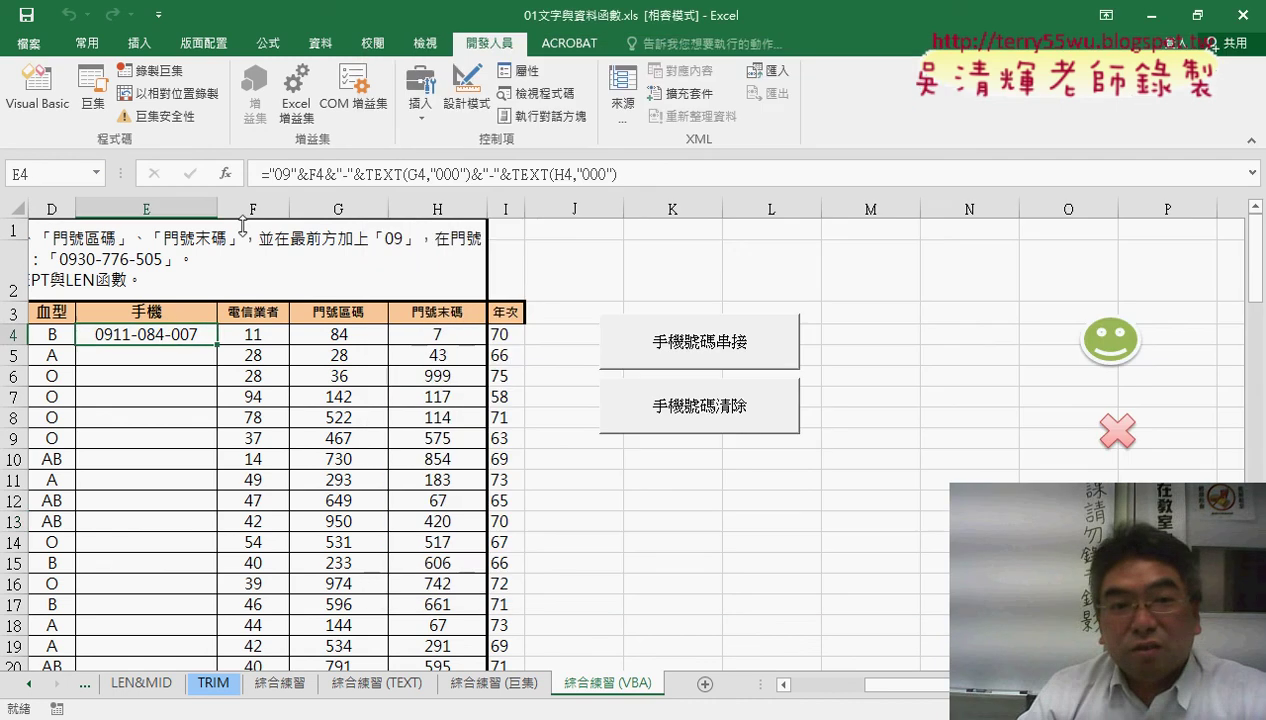
left_click(277, 175)
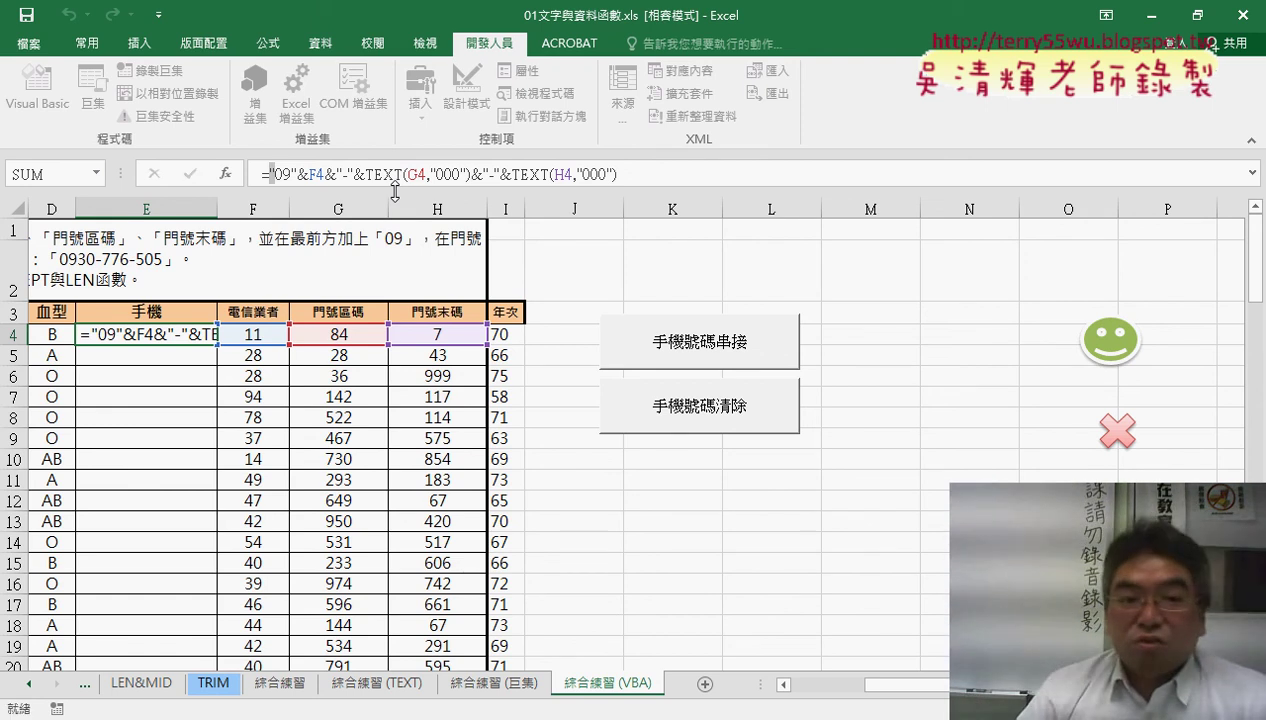
key("Escape")
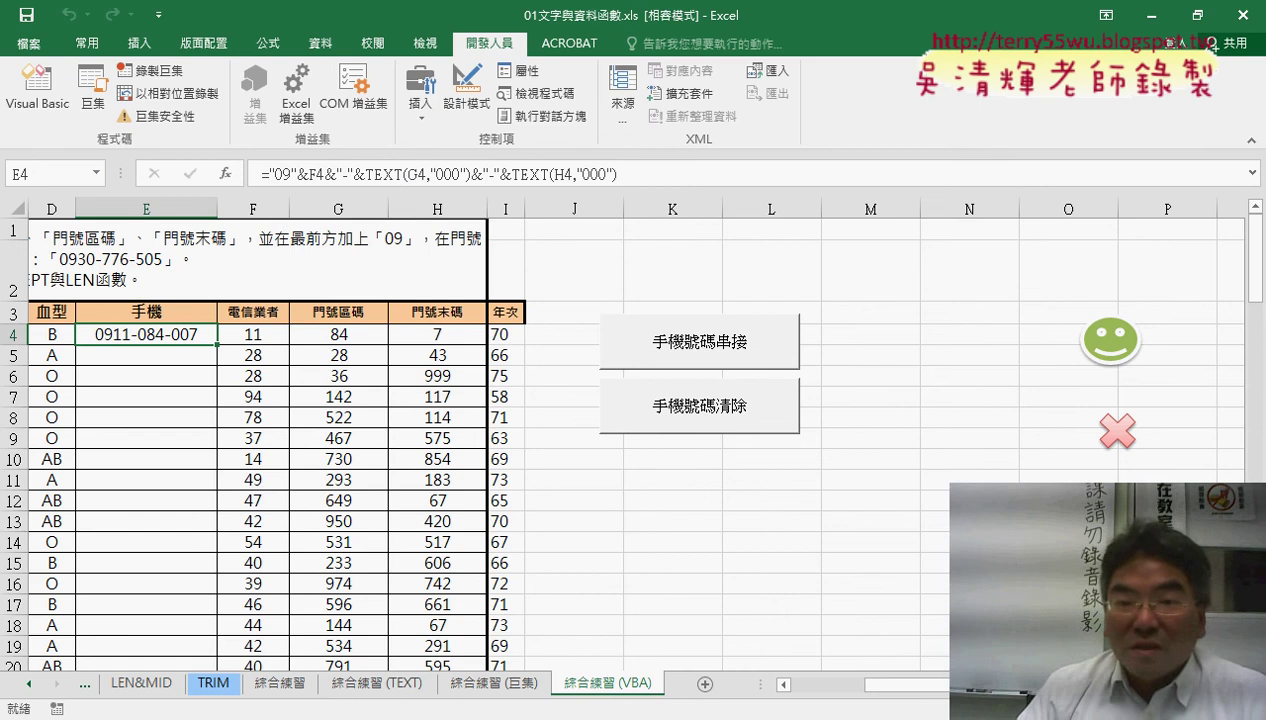
left_click(410, 675)
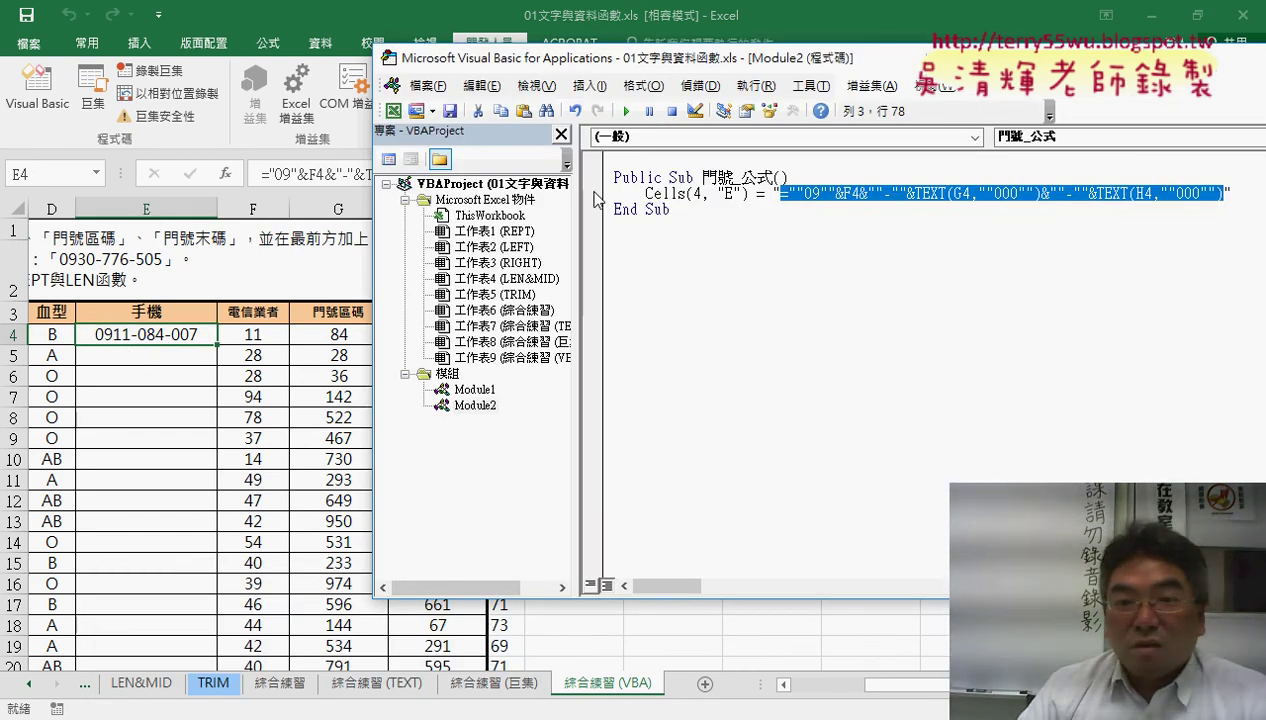
Step: Duplicate the Cells(4, "E") code line onto a new line below it
left_click(623, 195)
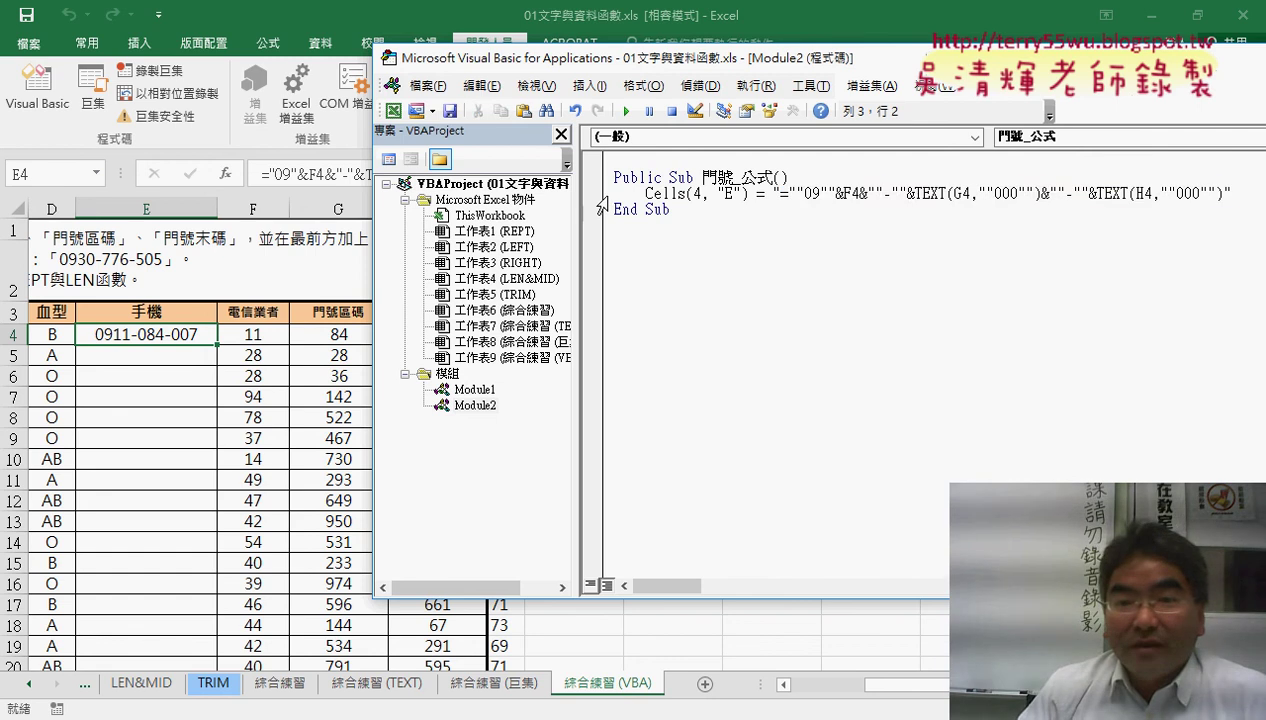
left_click(602, 198)
right_click(657, 203)
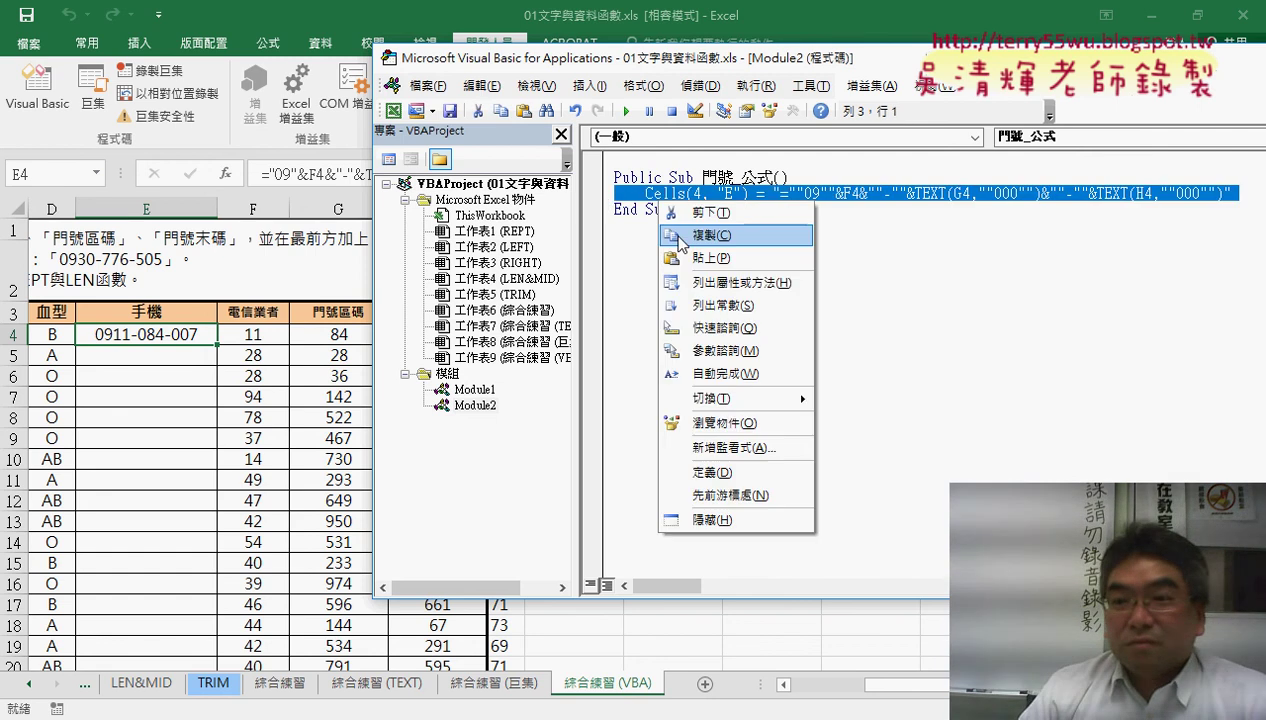
left_click(680, 238)
left_click(1251, 189)
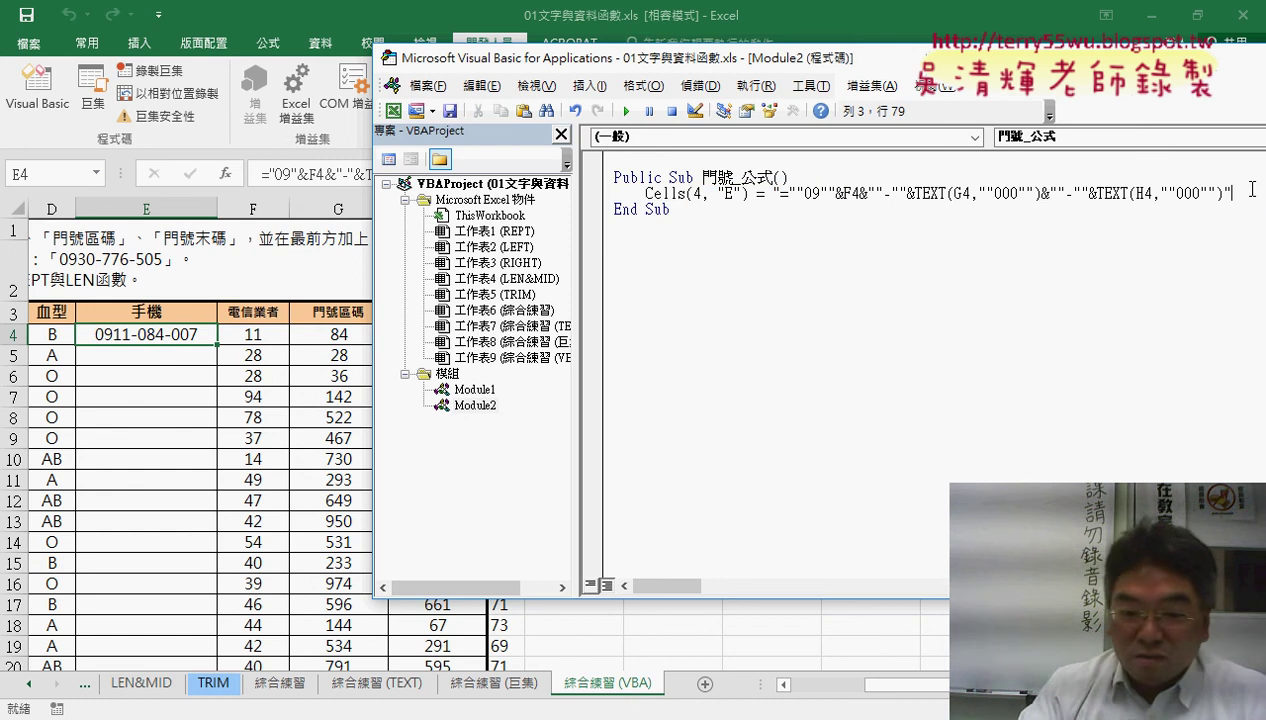
key("Return")
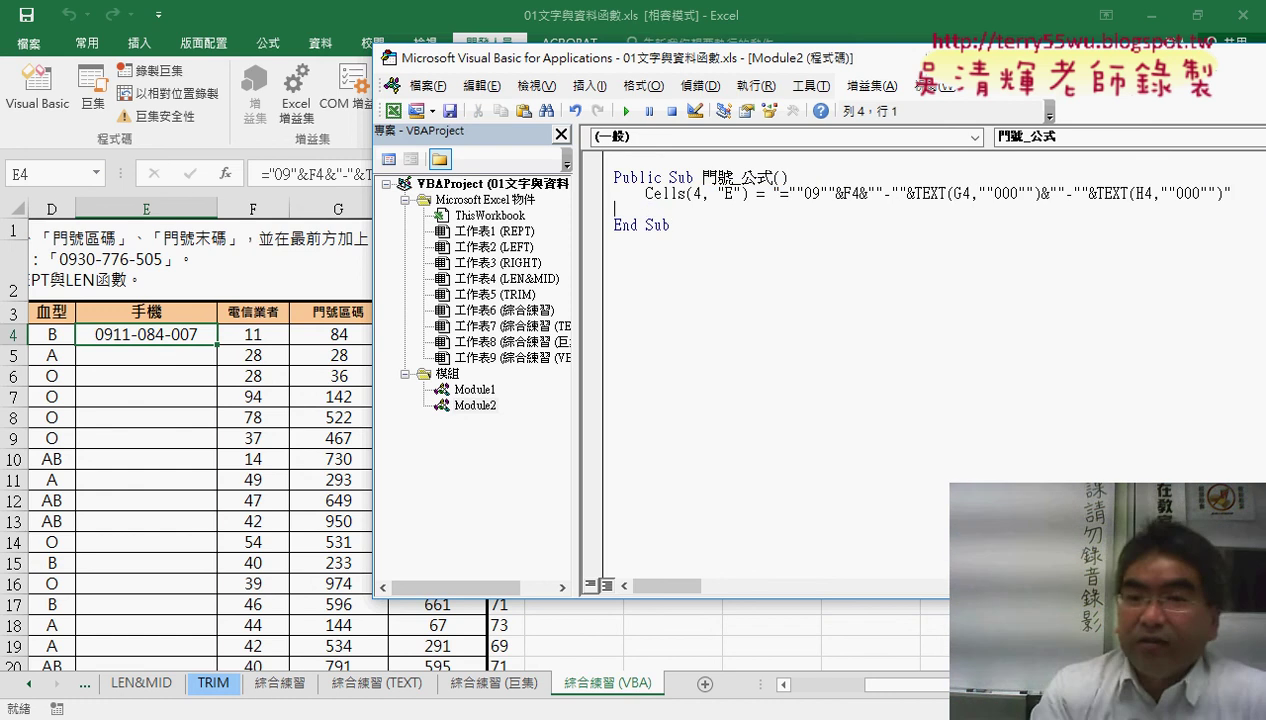
type("Cells(4, \"E\") = \"=\"\"09\"\"&F4&\"\"-\"\"&TEXT(G4,\"\"000\"\")&\"\"-\"\"&TEXT(H4,\"\"000\"\")\"")
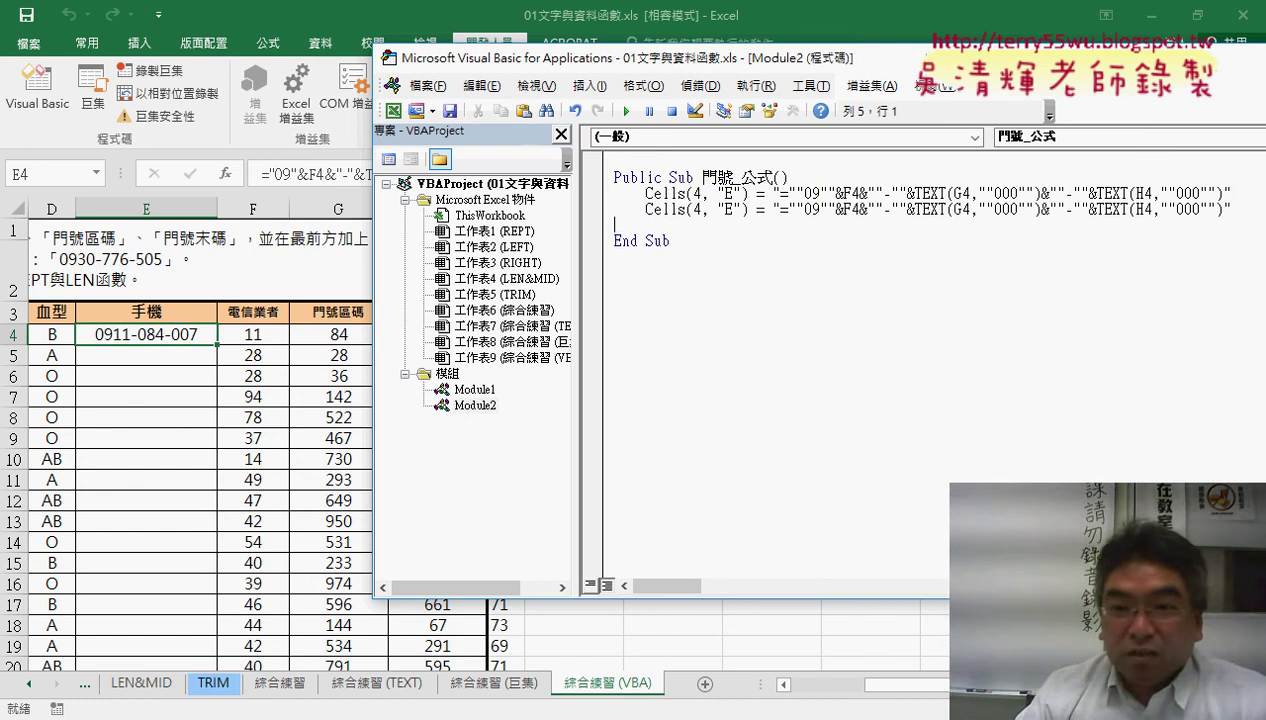
Step: Change the copied line's row numbers to 5: Cells(5, "E"), F5, TEXT(G5 and TEXT(H5
double_click(698, 208)
type("5")
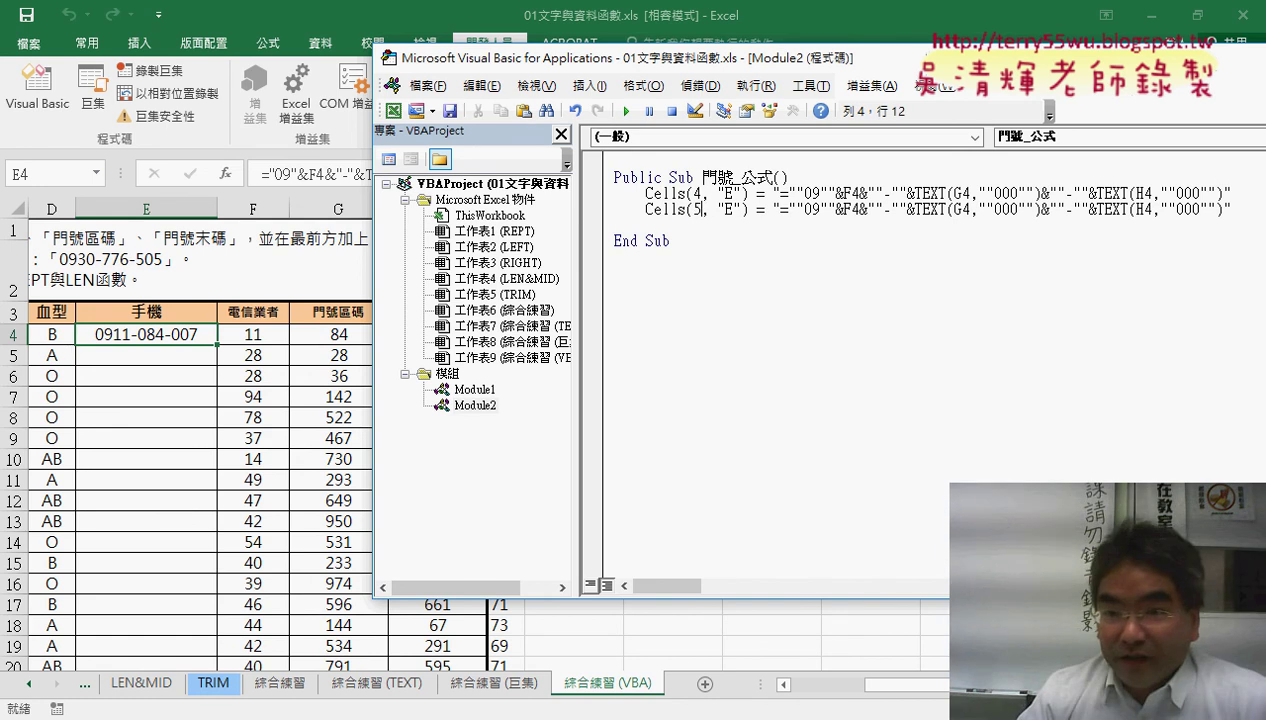
left_click_drag(850, 210, 858, 210)
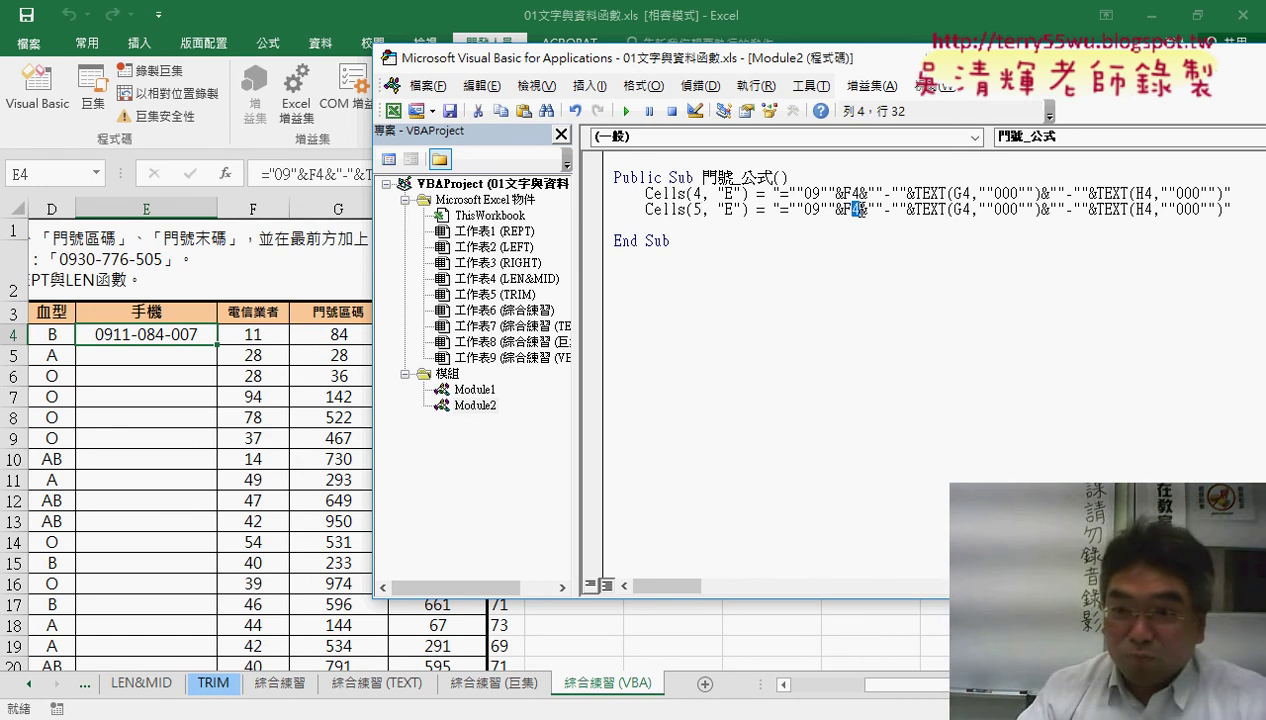
type("5")
left_click_drag(951, 210, 961, 210)
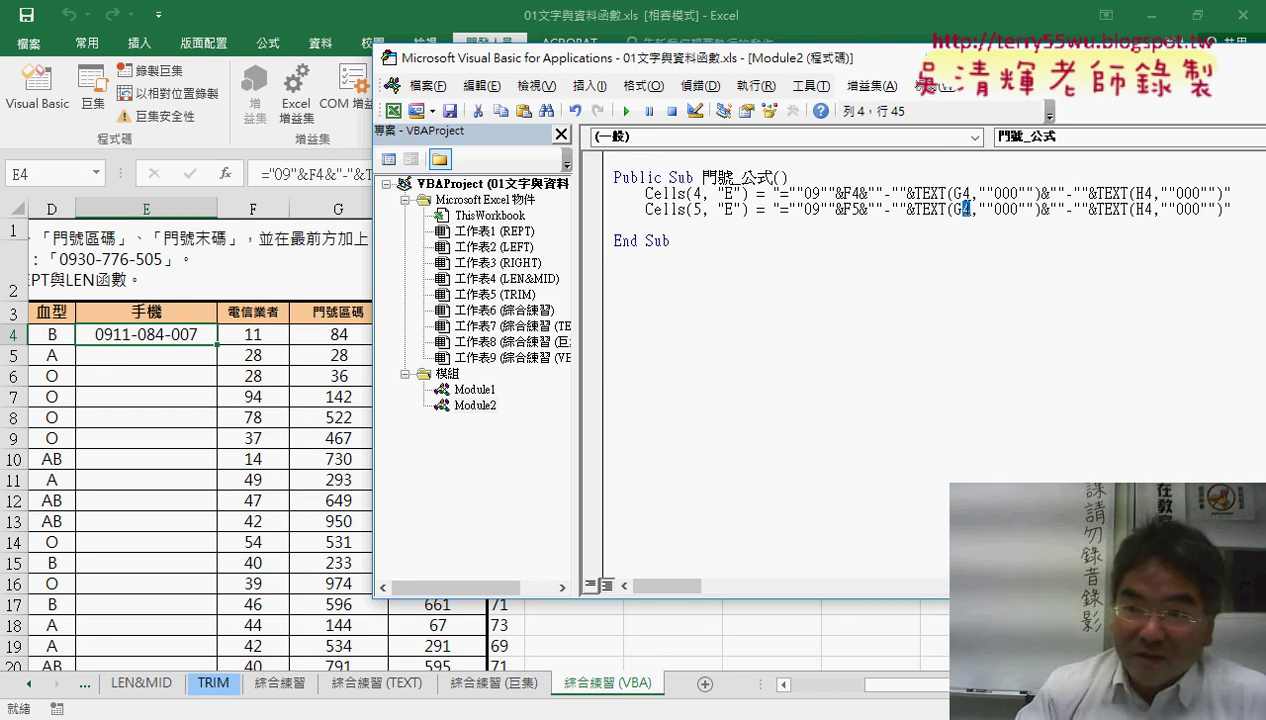
type("5")
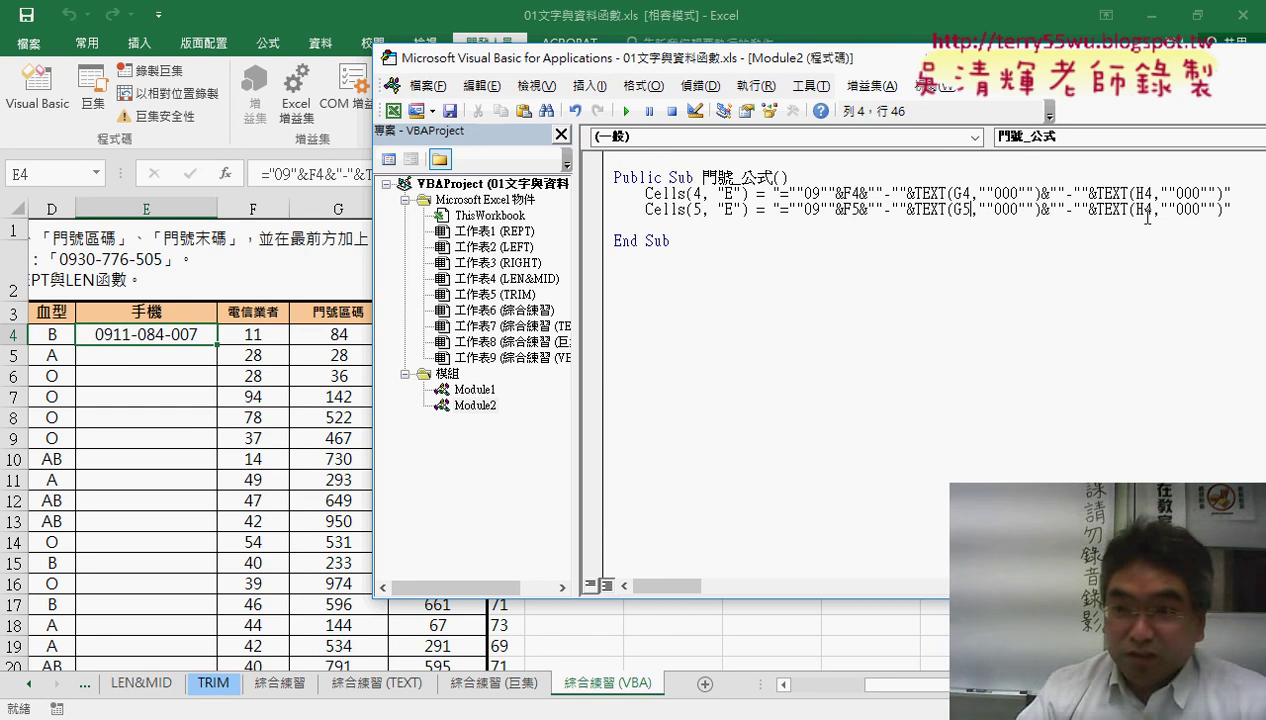
left_click_drag(1152, 210, 1144, 211)
type("5")
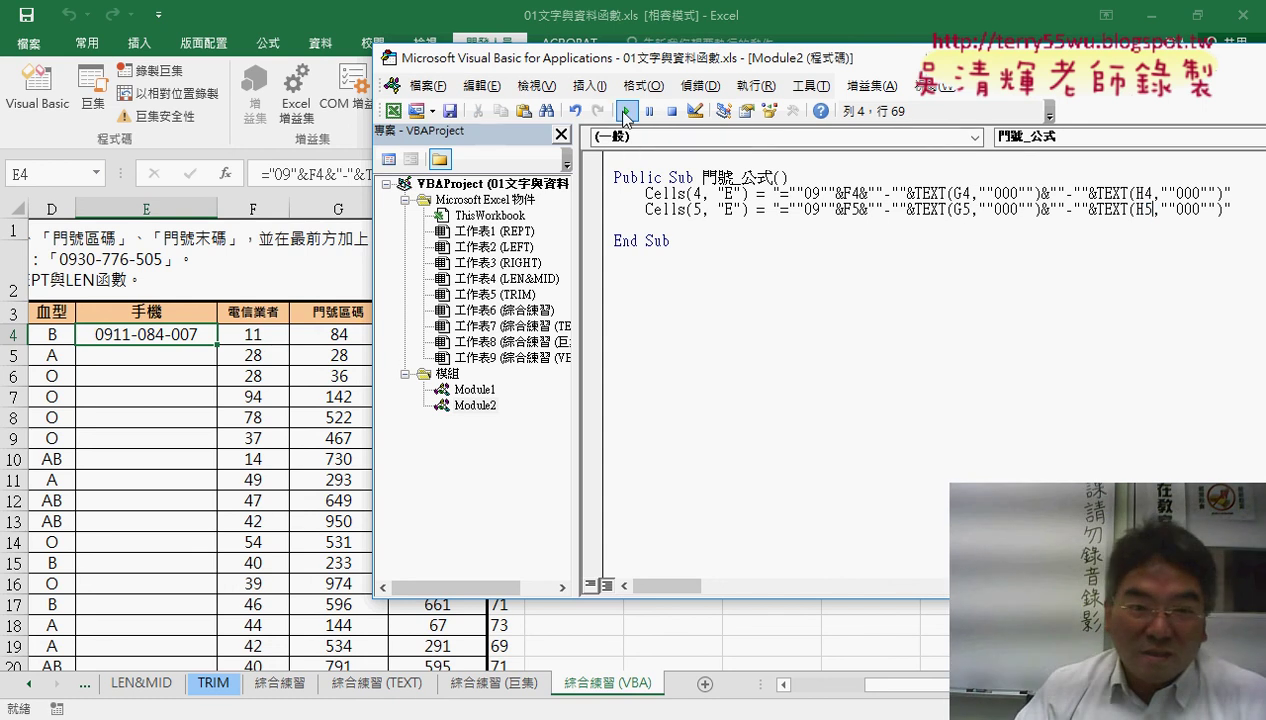
left_click(626, 111)
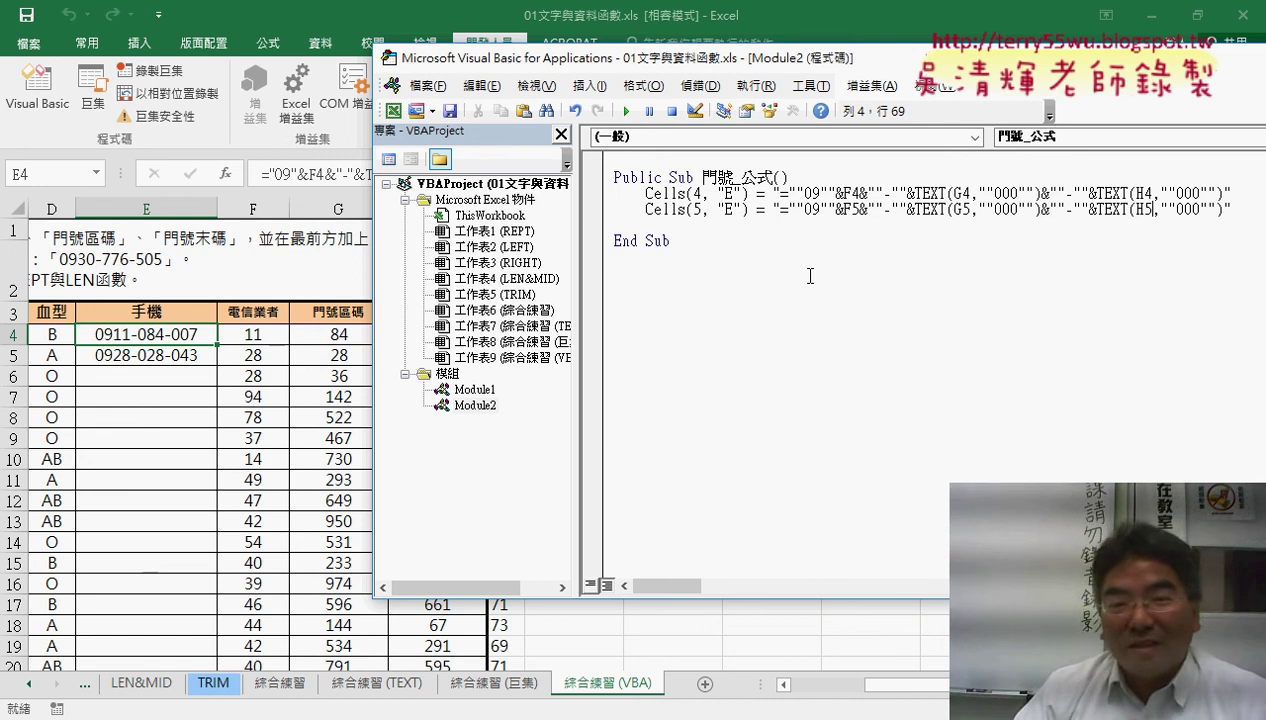
left_click(603, 212)
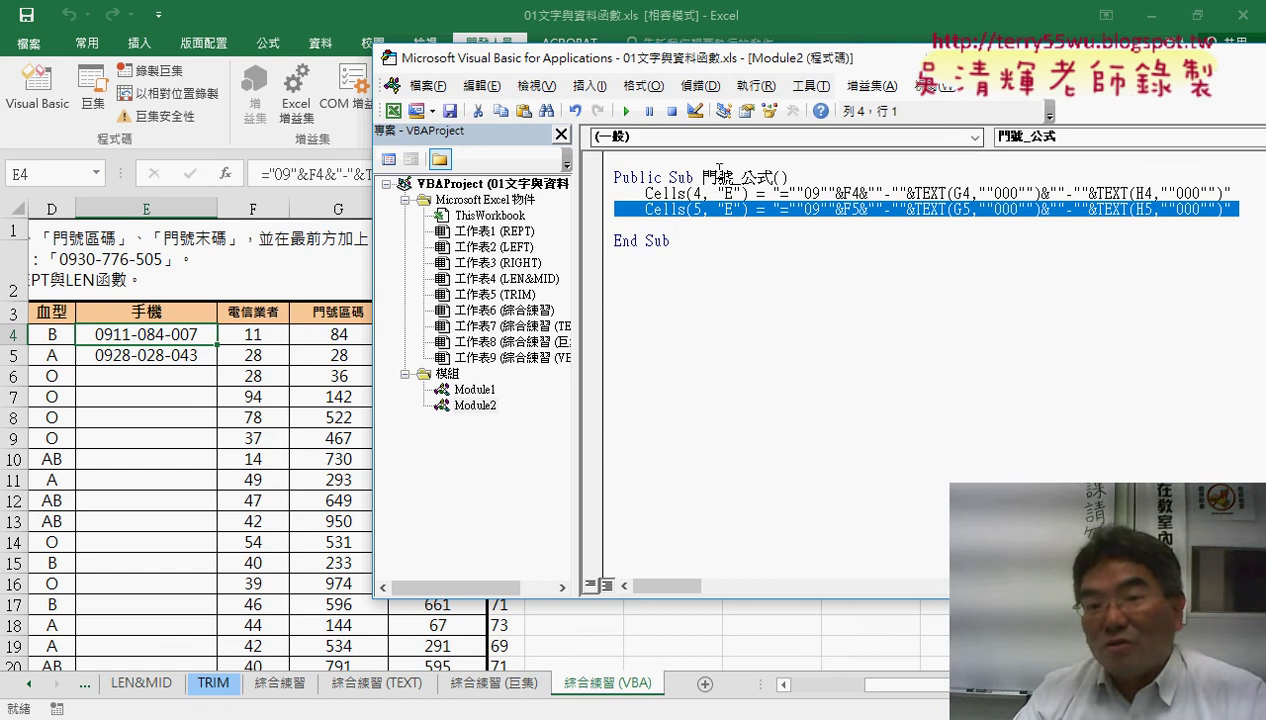
left_click(700, 209)
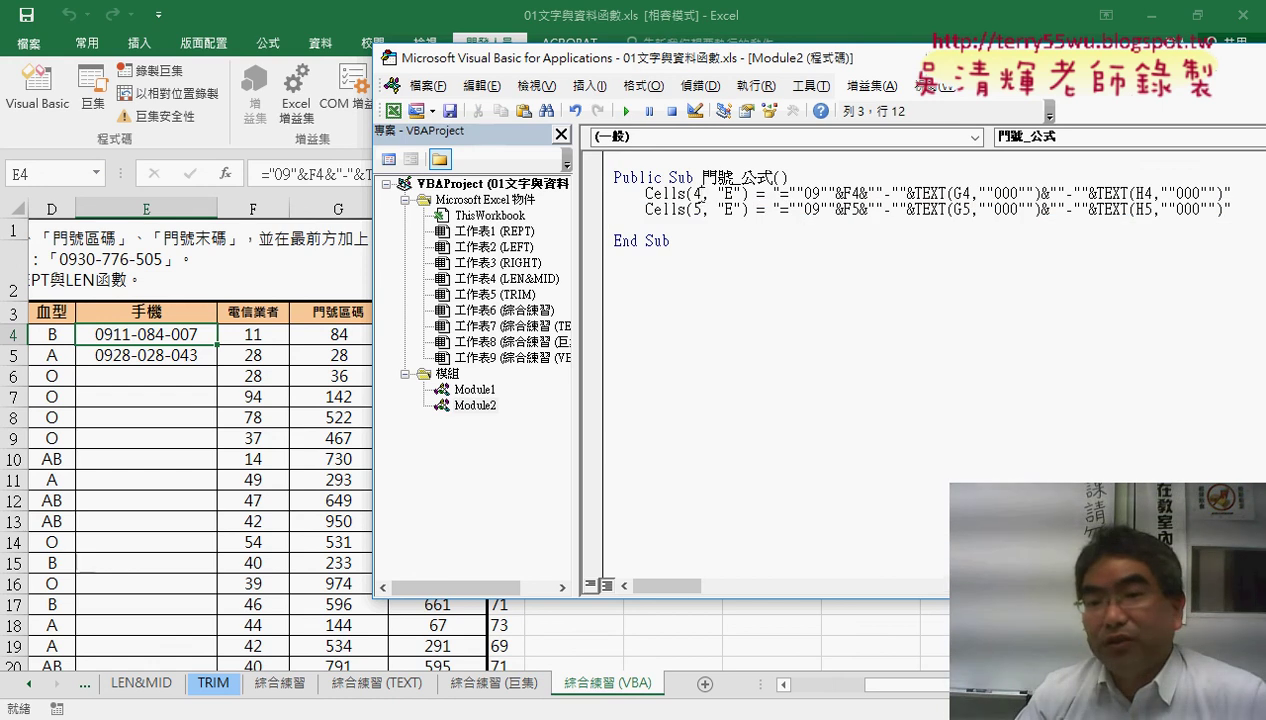
double_click(697, 193)
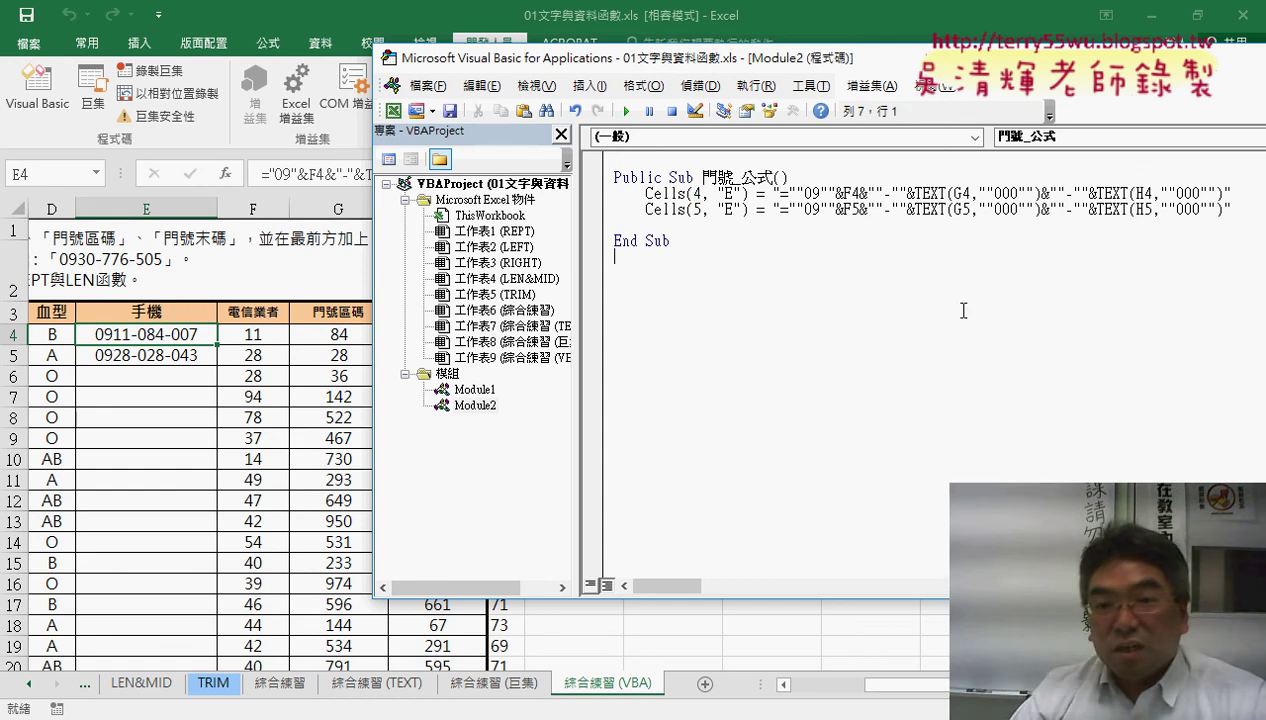
key("ctrl+End")
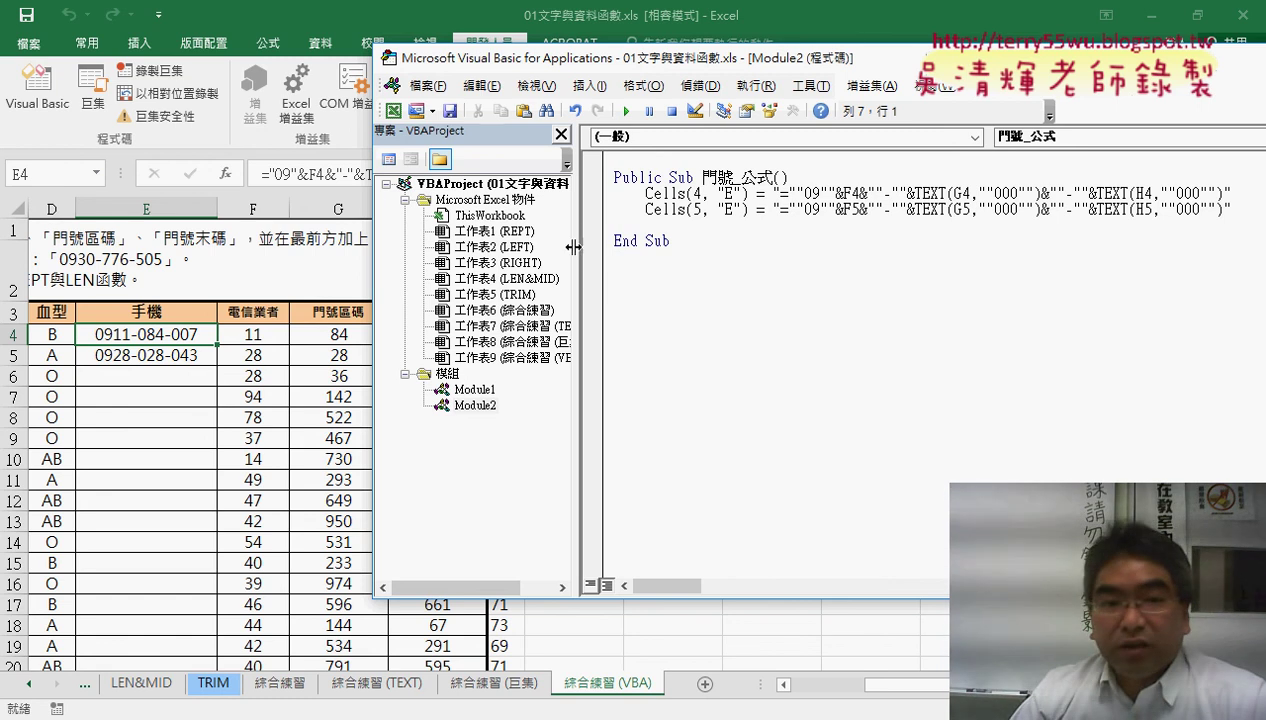
left_click_drag(483, 72, 346, 78)
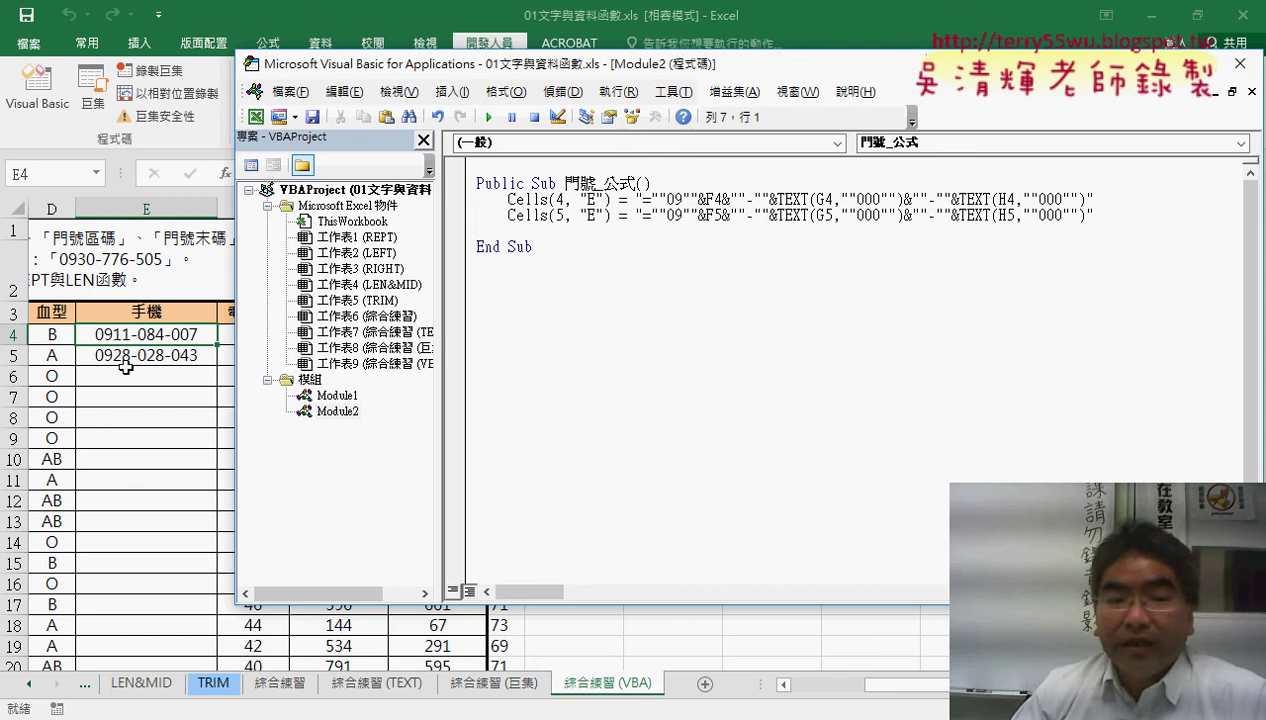
right_click(343, 368)
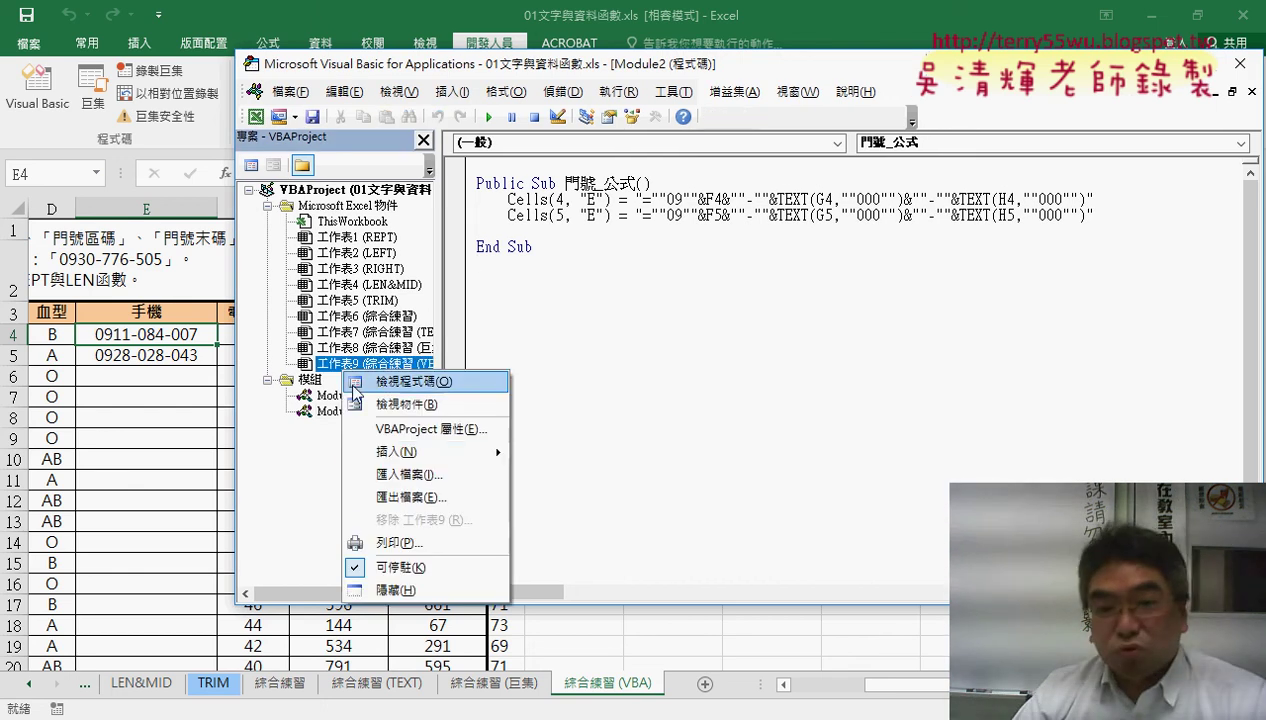
mouse_move(495, 452)
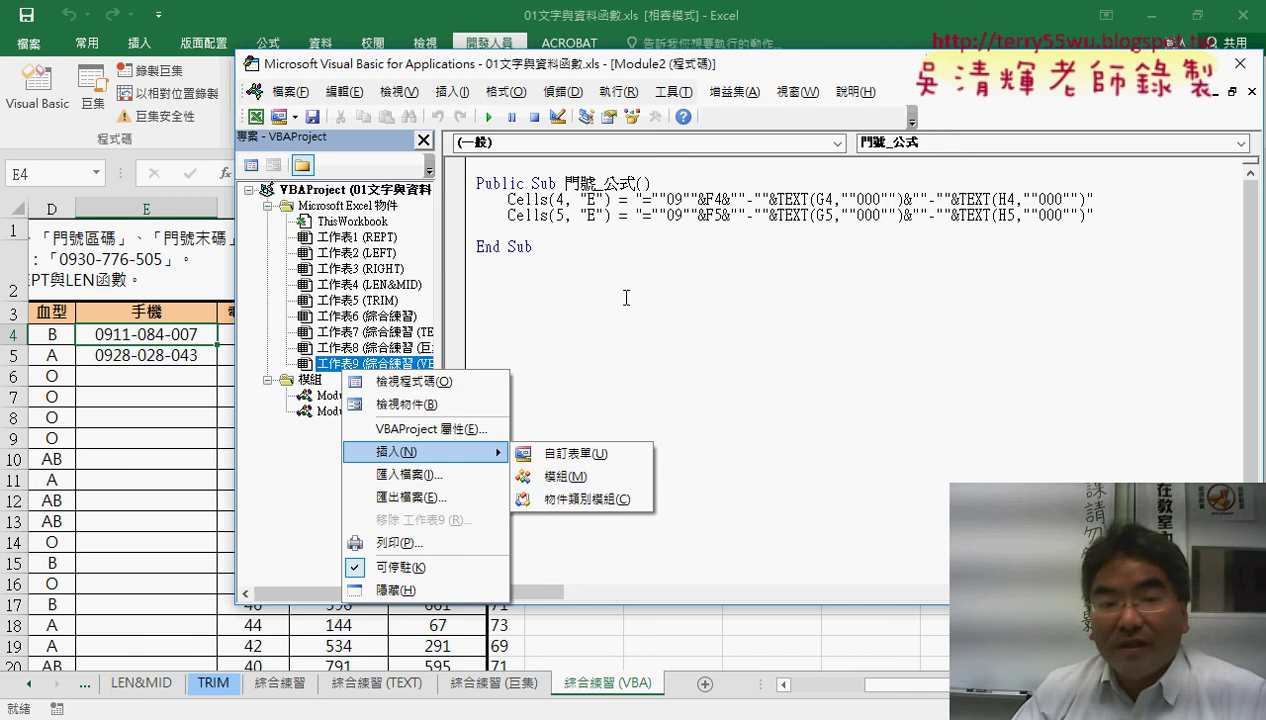
left_click(512, 376)
double_click(345, 411)
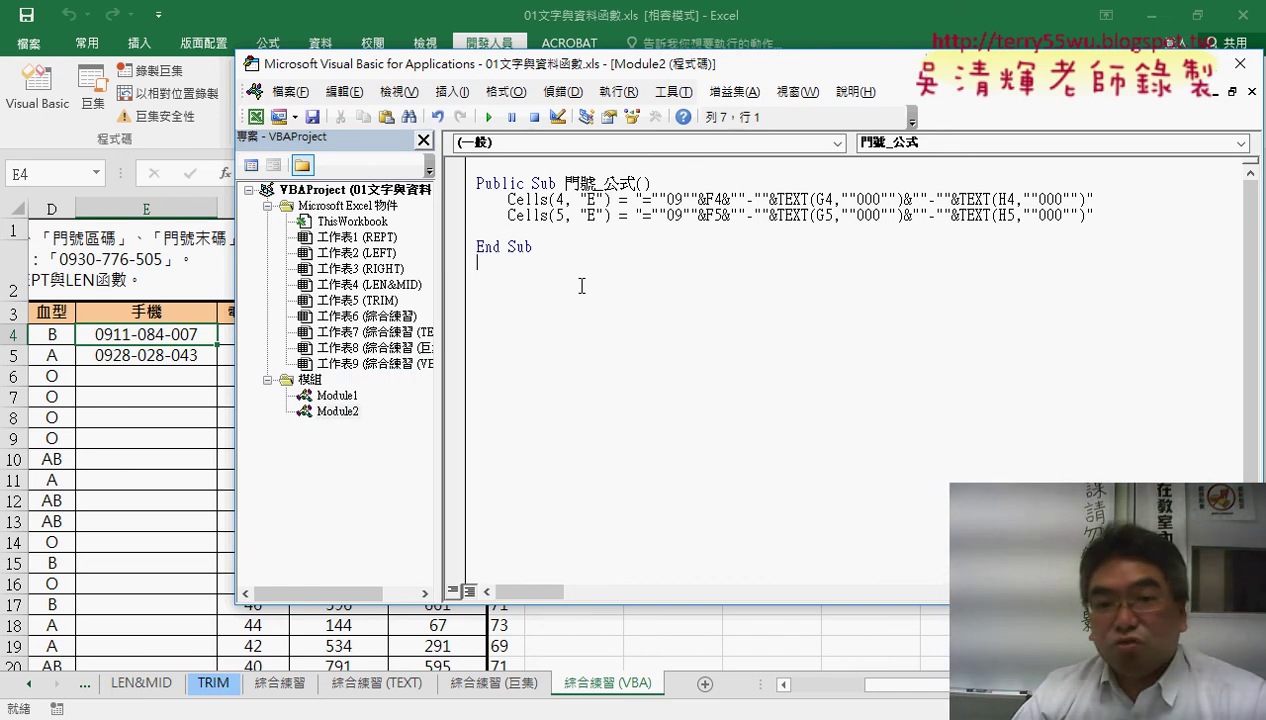
left_click(452, 91)
left_click(475, 111)
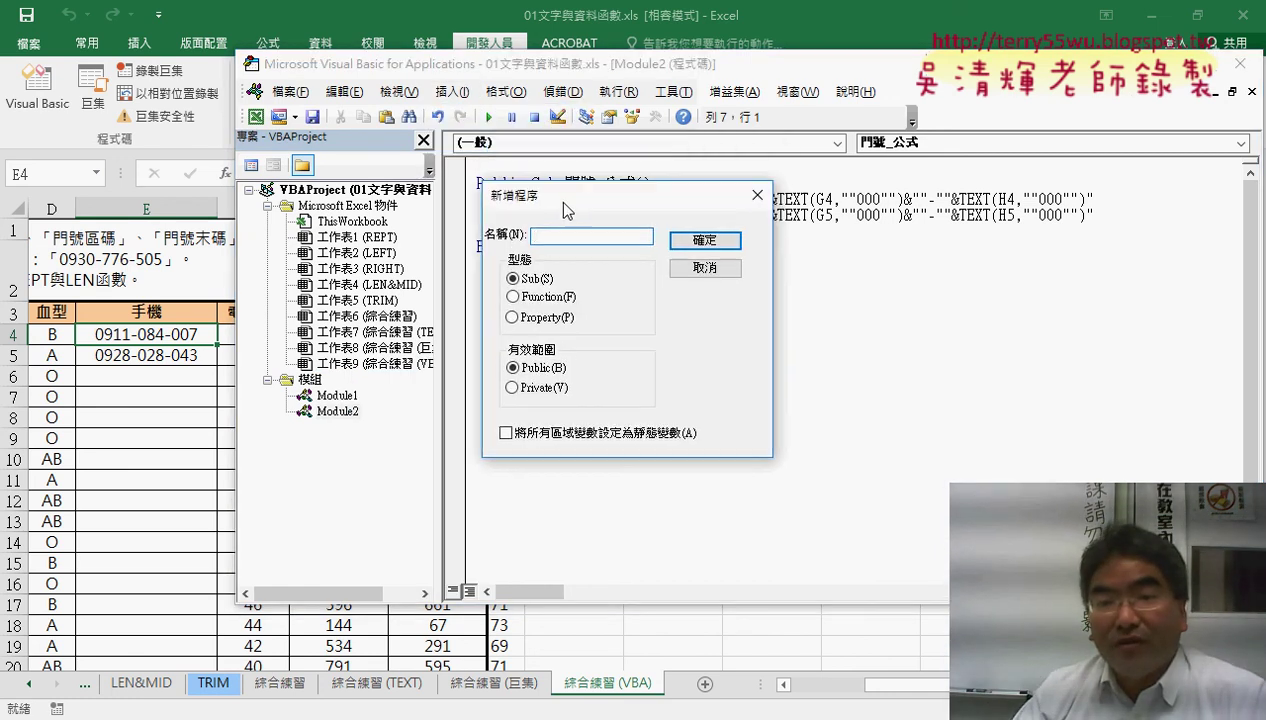
left_click_drag(515, 147, 506, 197)
left_click(697, 284)
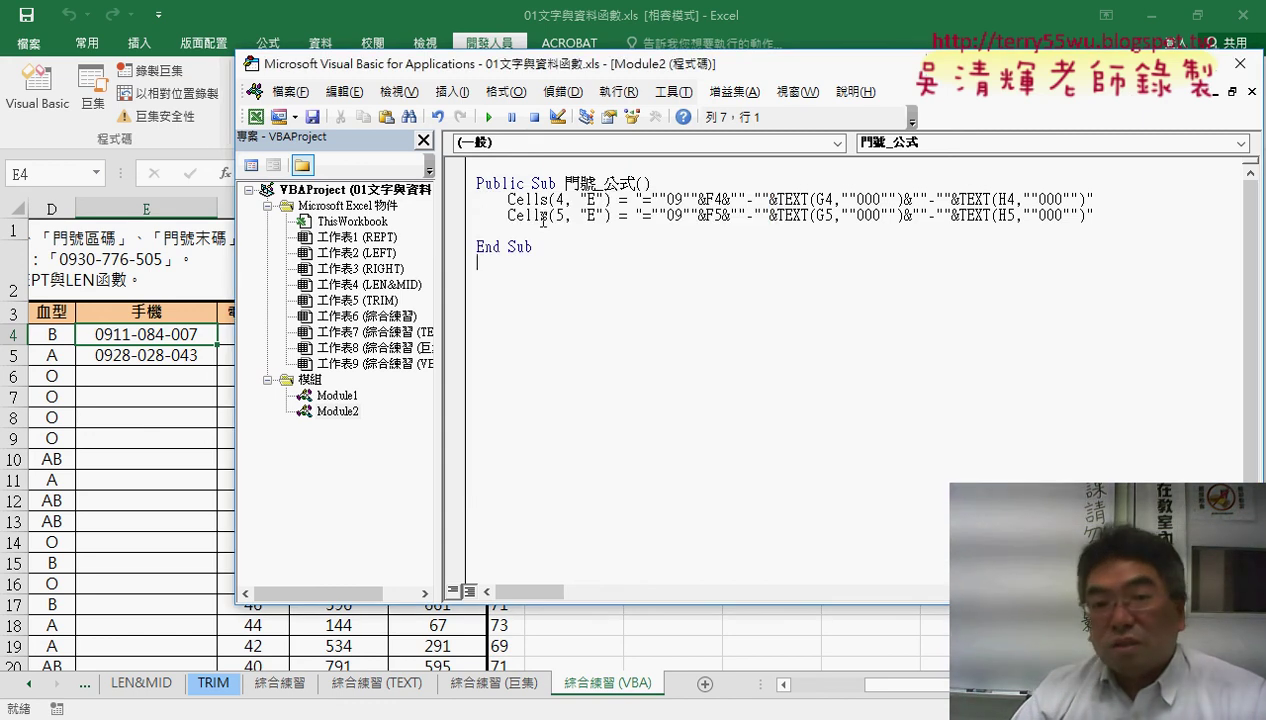
left_click(460, 200)
left_click(510, 198)
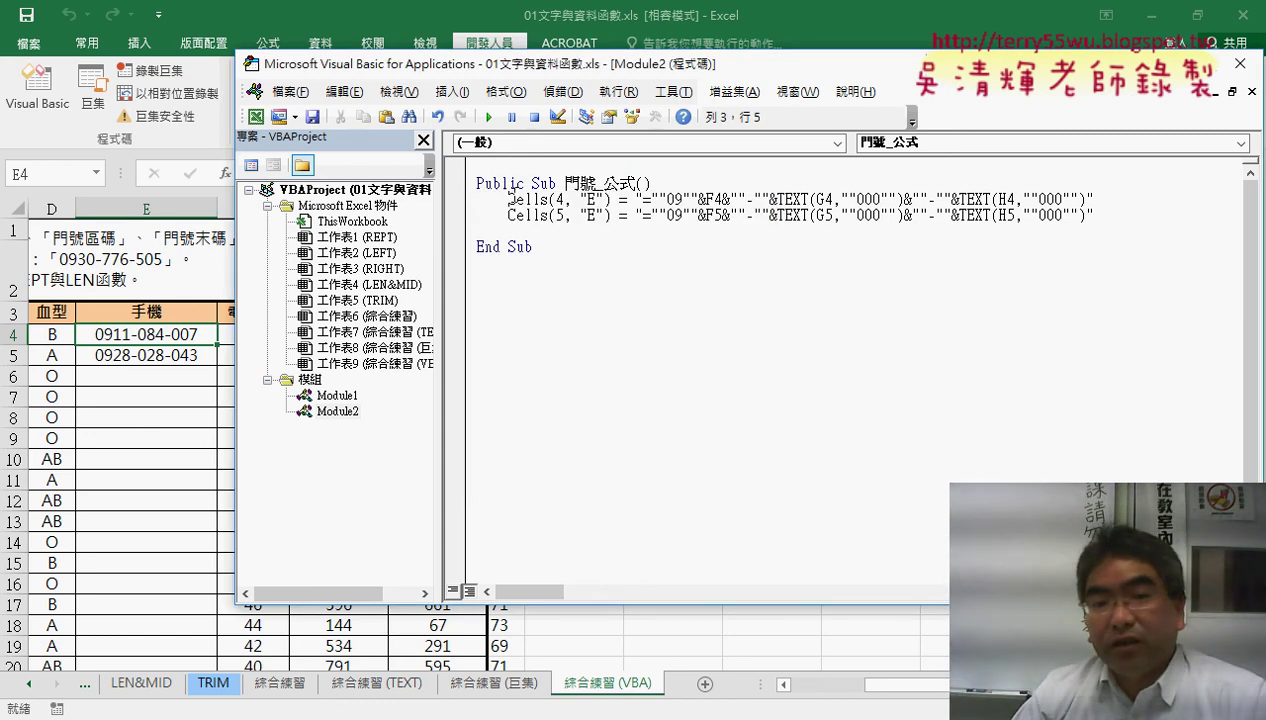
left_click_drag(510, 198, 1089, 199)
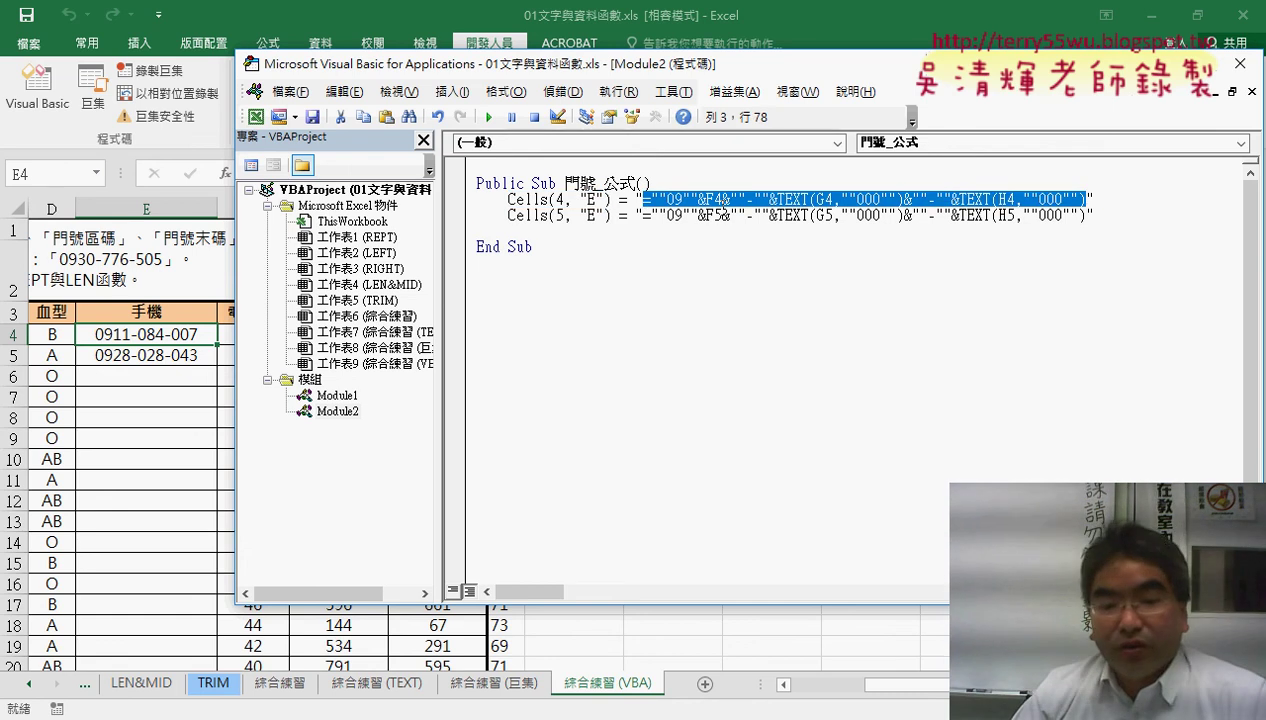
Step: On the 綜合練習 (TEXT) sheet, copy E4's formula ="09"&F4&"-"&TEXT(G4,"000")&"-"&TEXT(H4,"000") from the formula bar
left_click(400, 685)
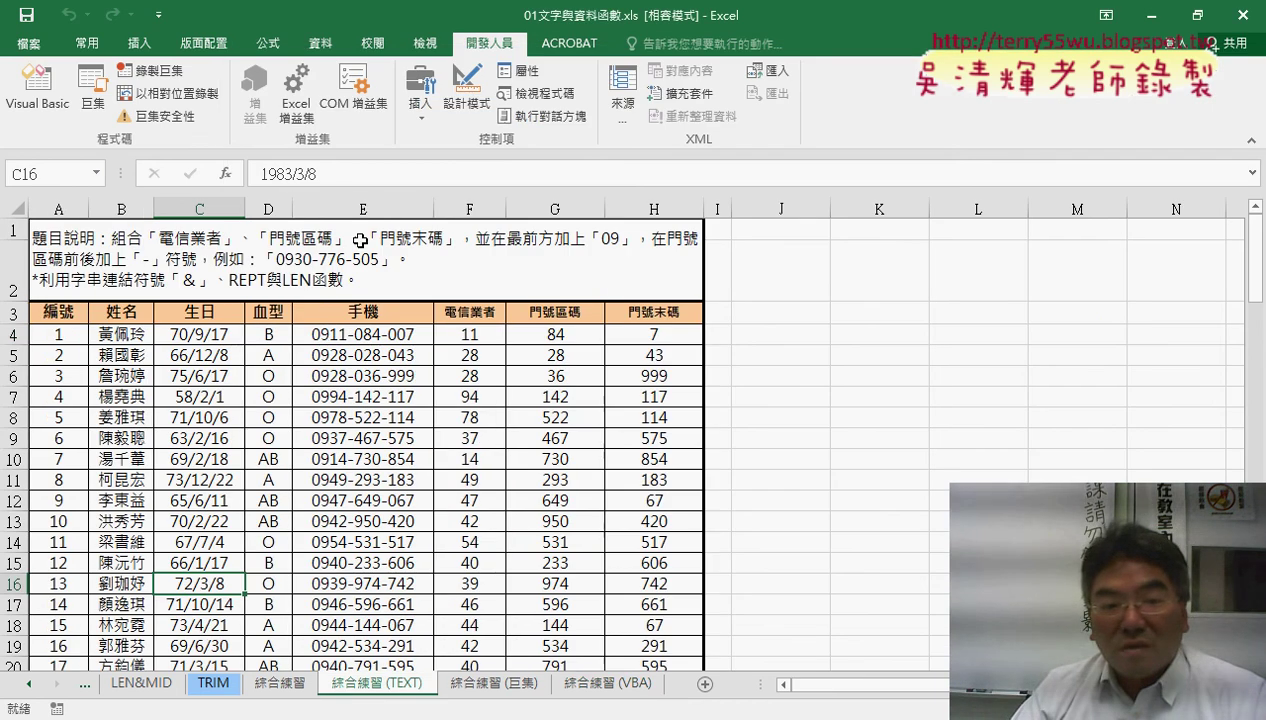
left_click(352, 336)
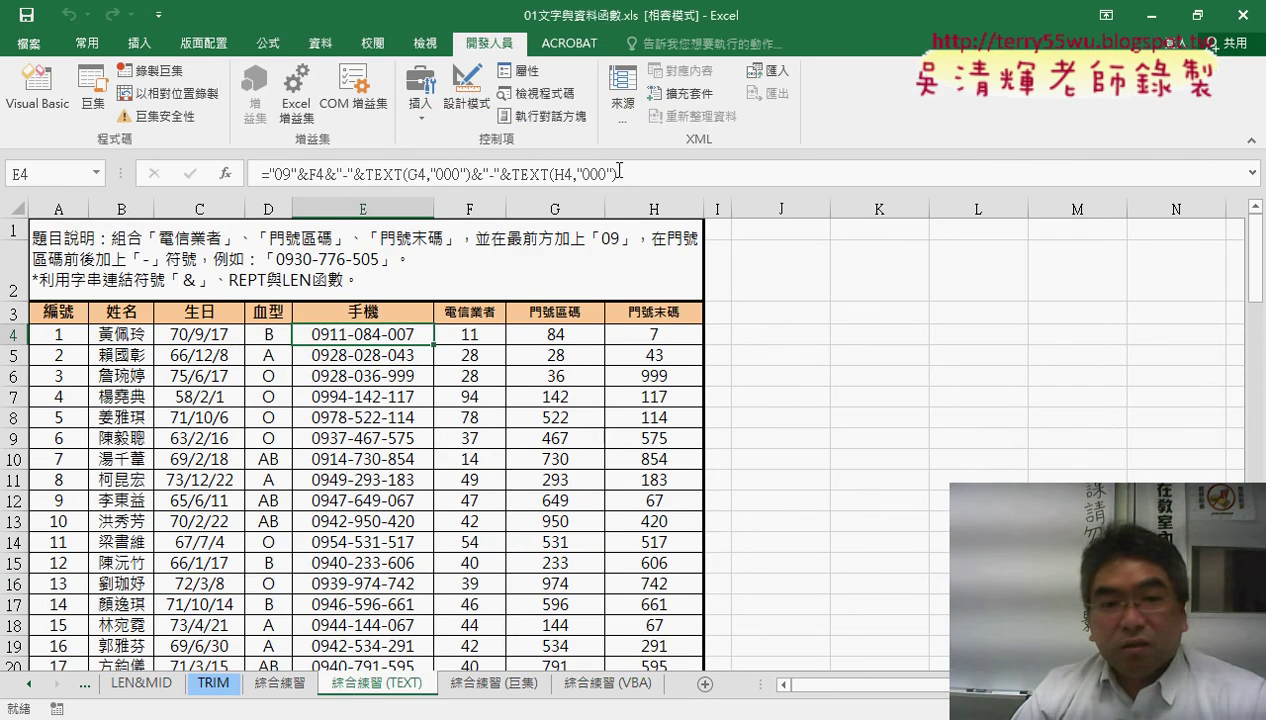
left_click_drag(619, 171, 262, 172)
right_click(405, 168)
left_click(440, 198)
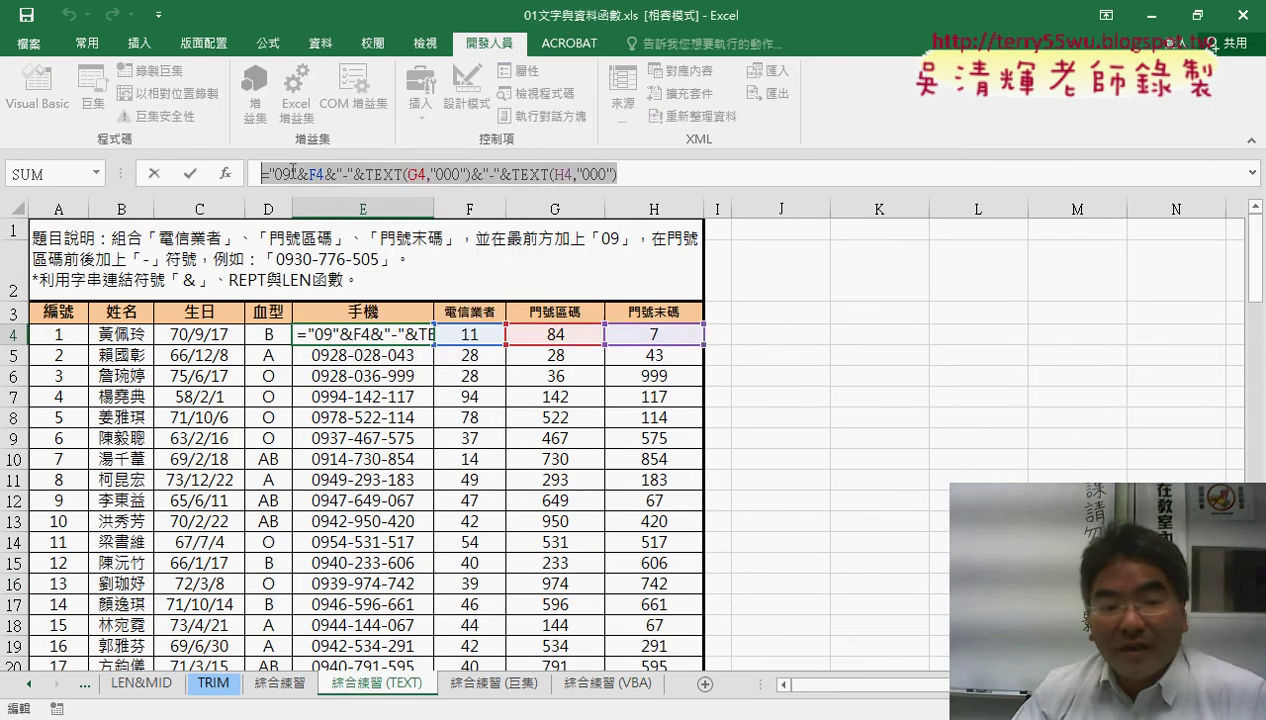
left_click(155, 176)
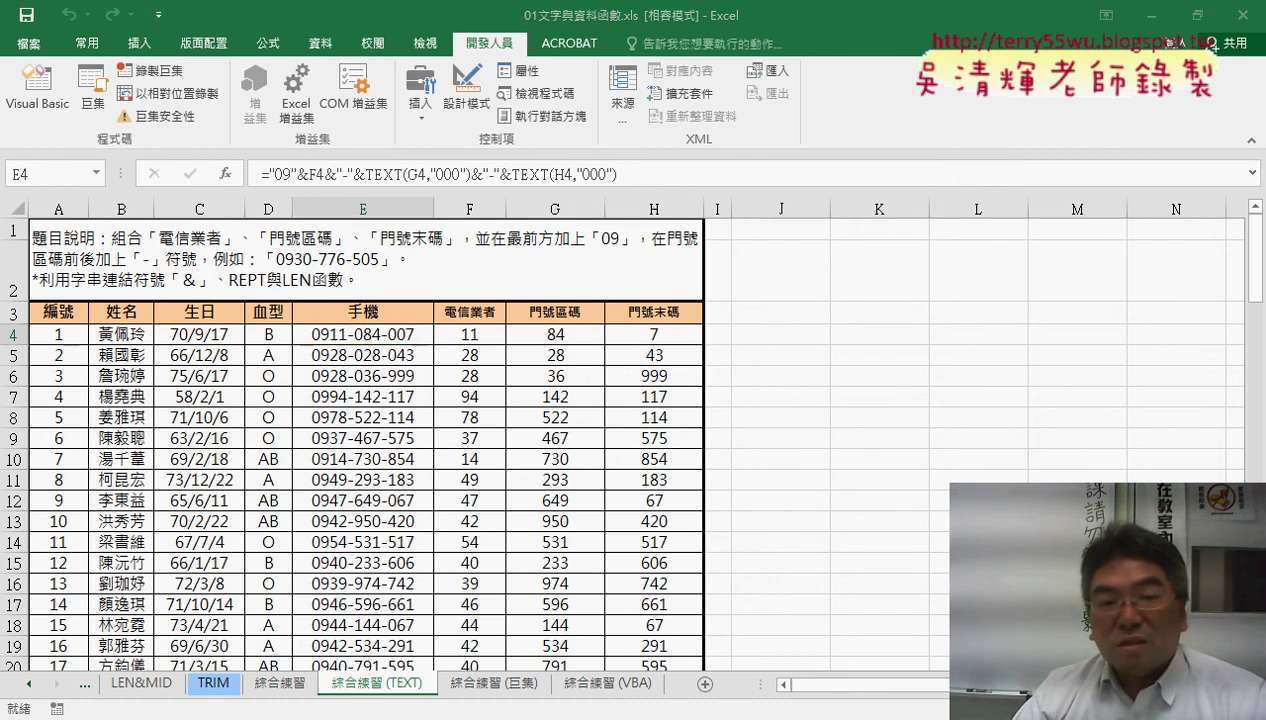
Step: Paste E4's formula into Notepad, cancel the Replace dialog, and close Notepad with Don't Save
right_click(453, 299)
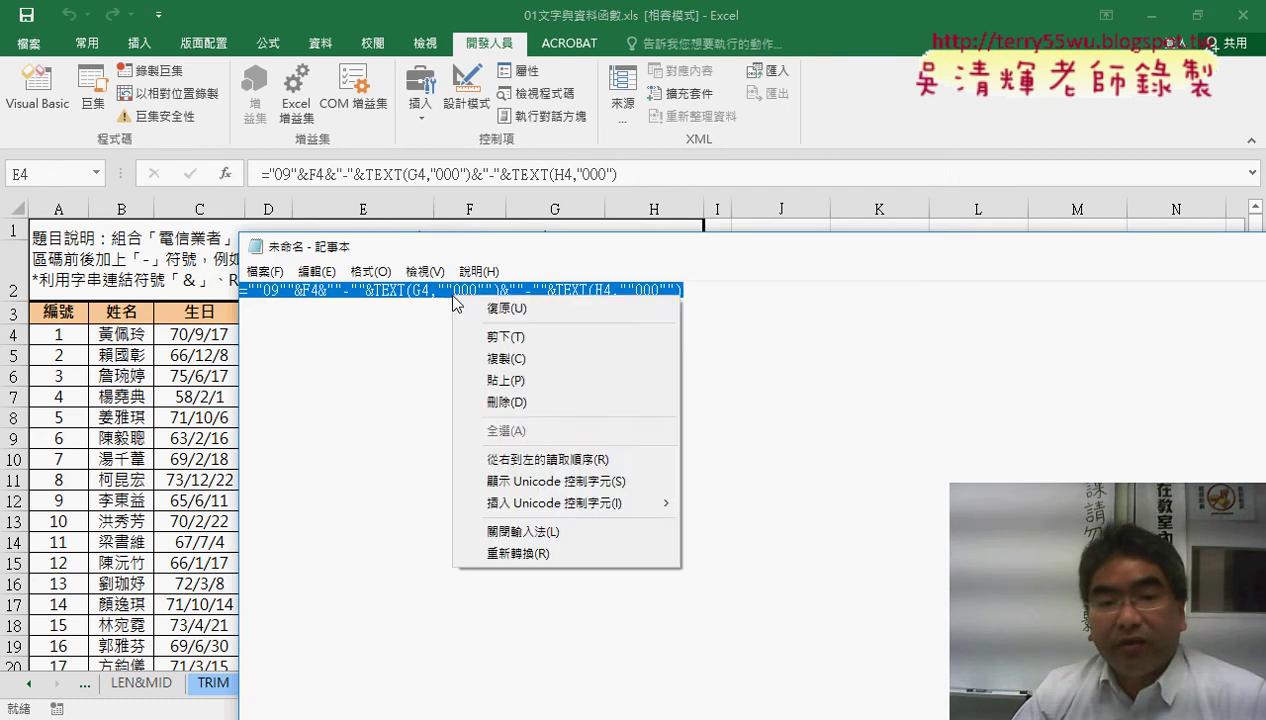
left_click(505, 380)
left_click(316, 271)
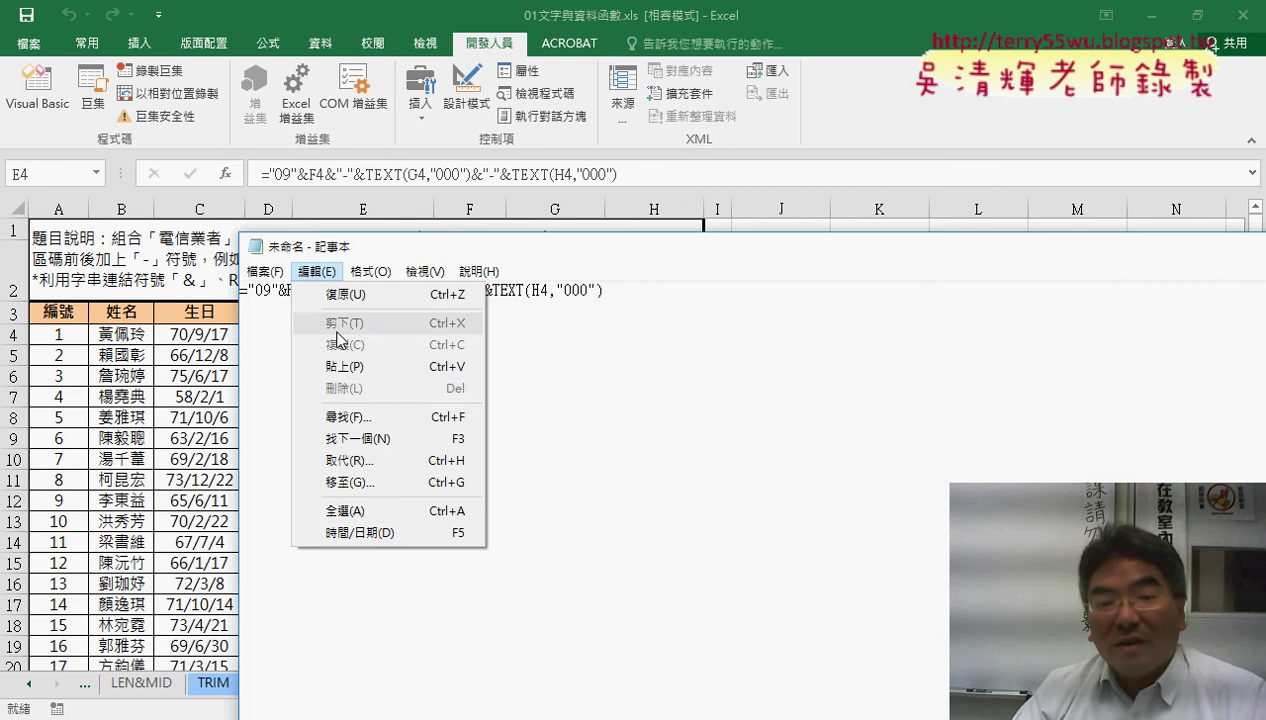
left_click(352, 466)
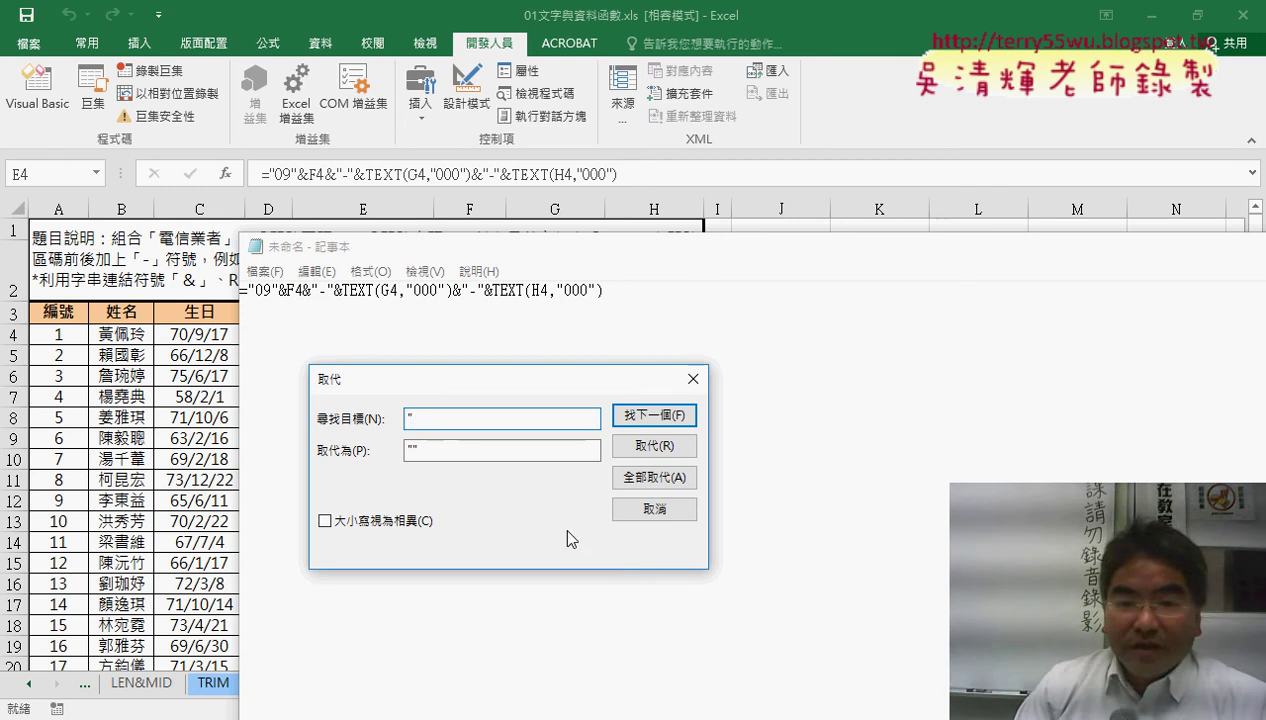
left_click(699, 382)
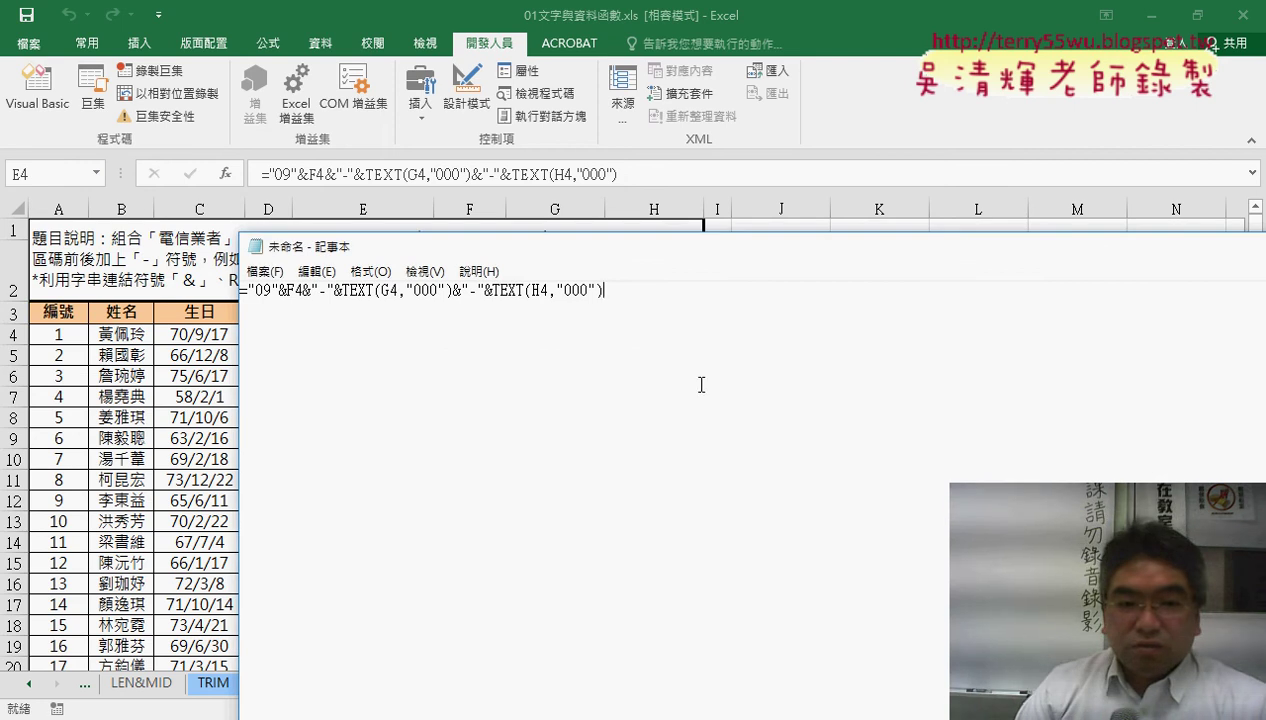
key("alt+F4")
left_click(659, 368)
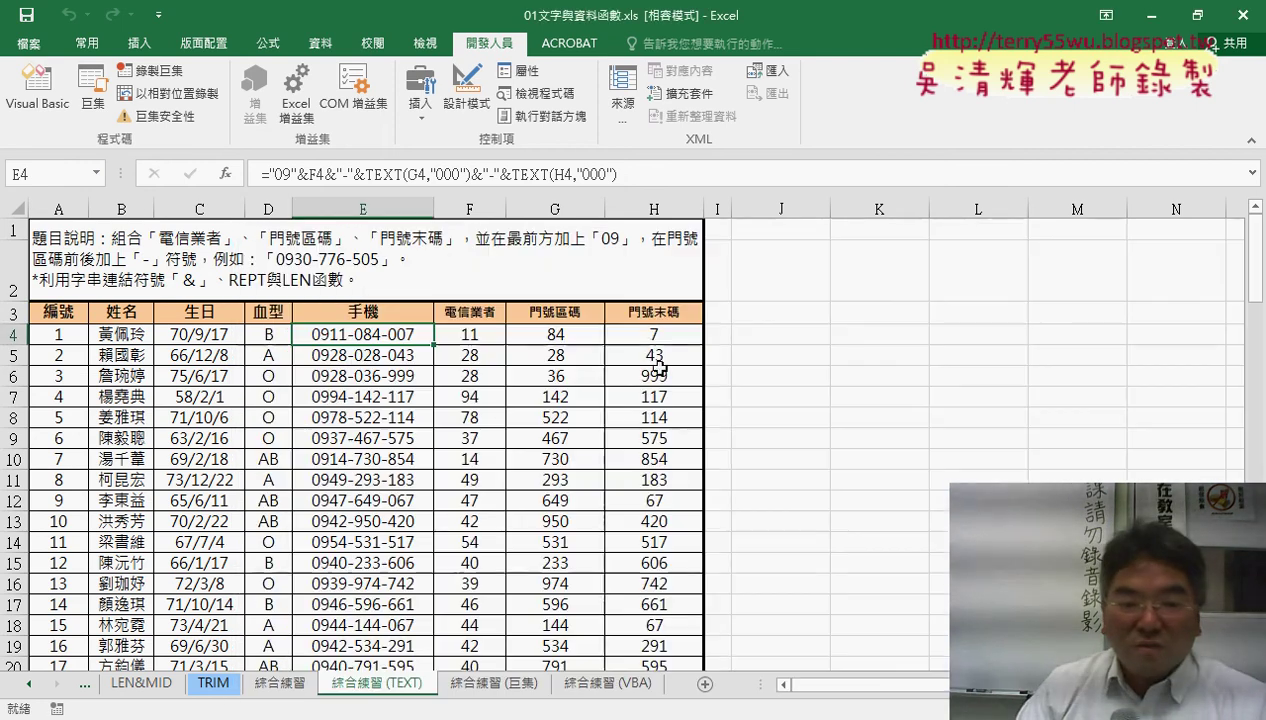
Step: Switch to the 01_文字與資料函數程式碼.docx notes and scroll down to the 門號_公式 code
key("alt+Tab")
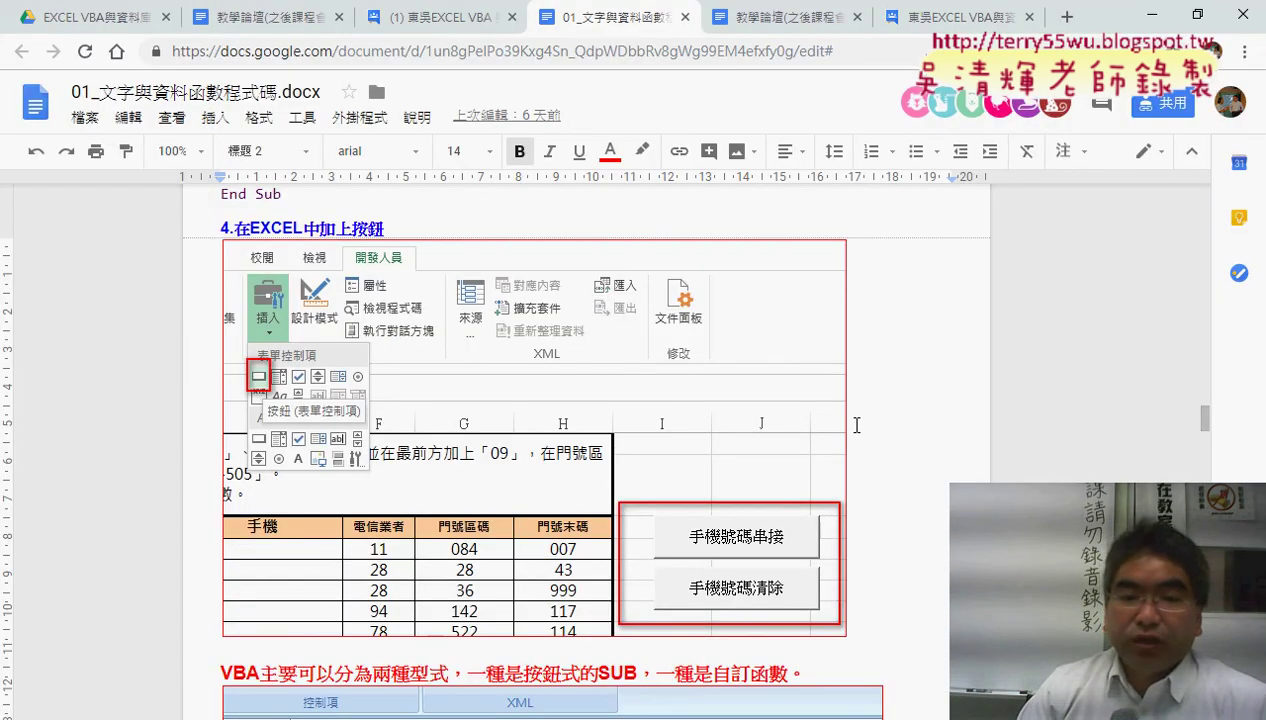
scroll(856, 425, "down", 4)
scroll(860, 426, "down", 2)
scroll(877, 429, "down", 2)
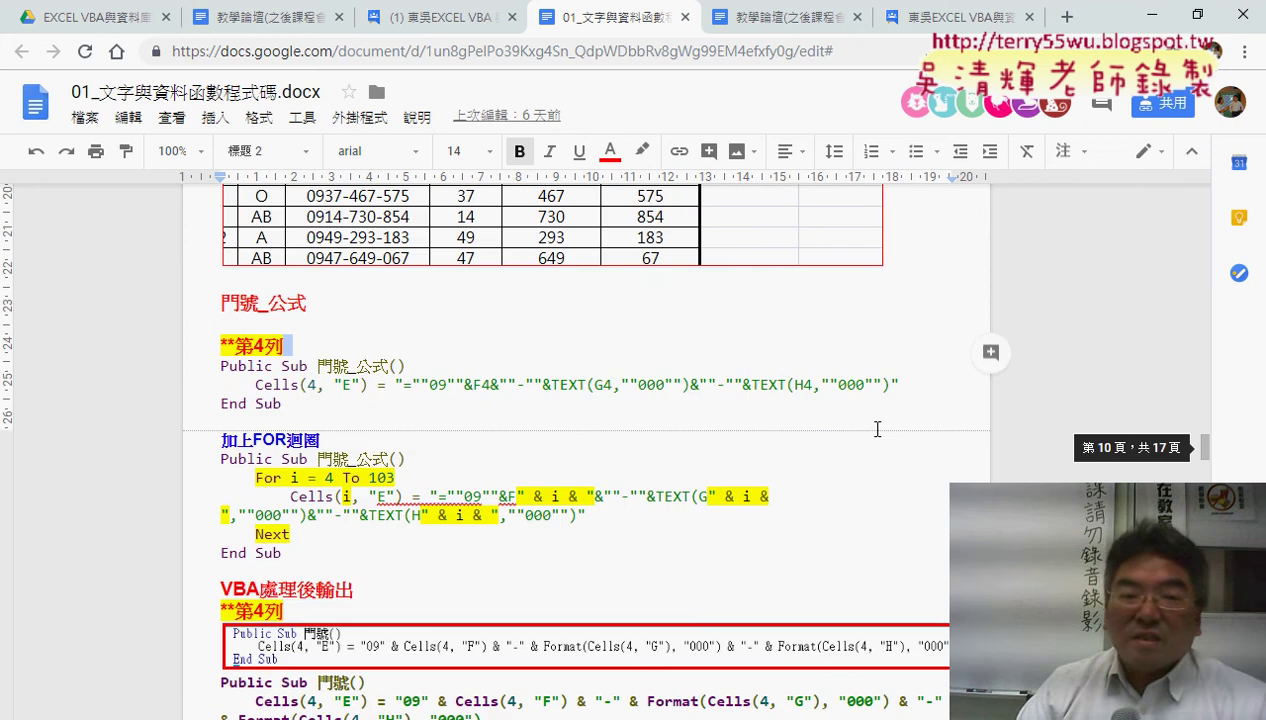